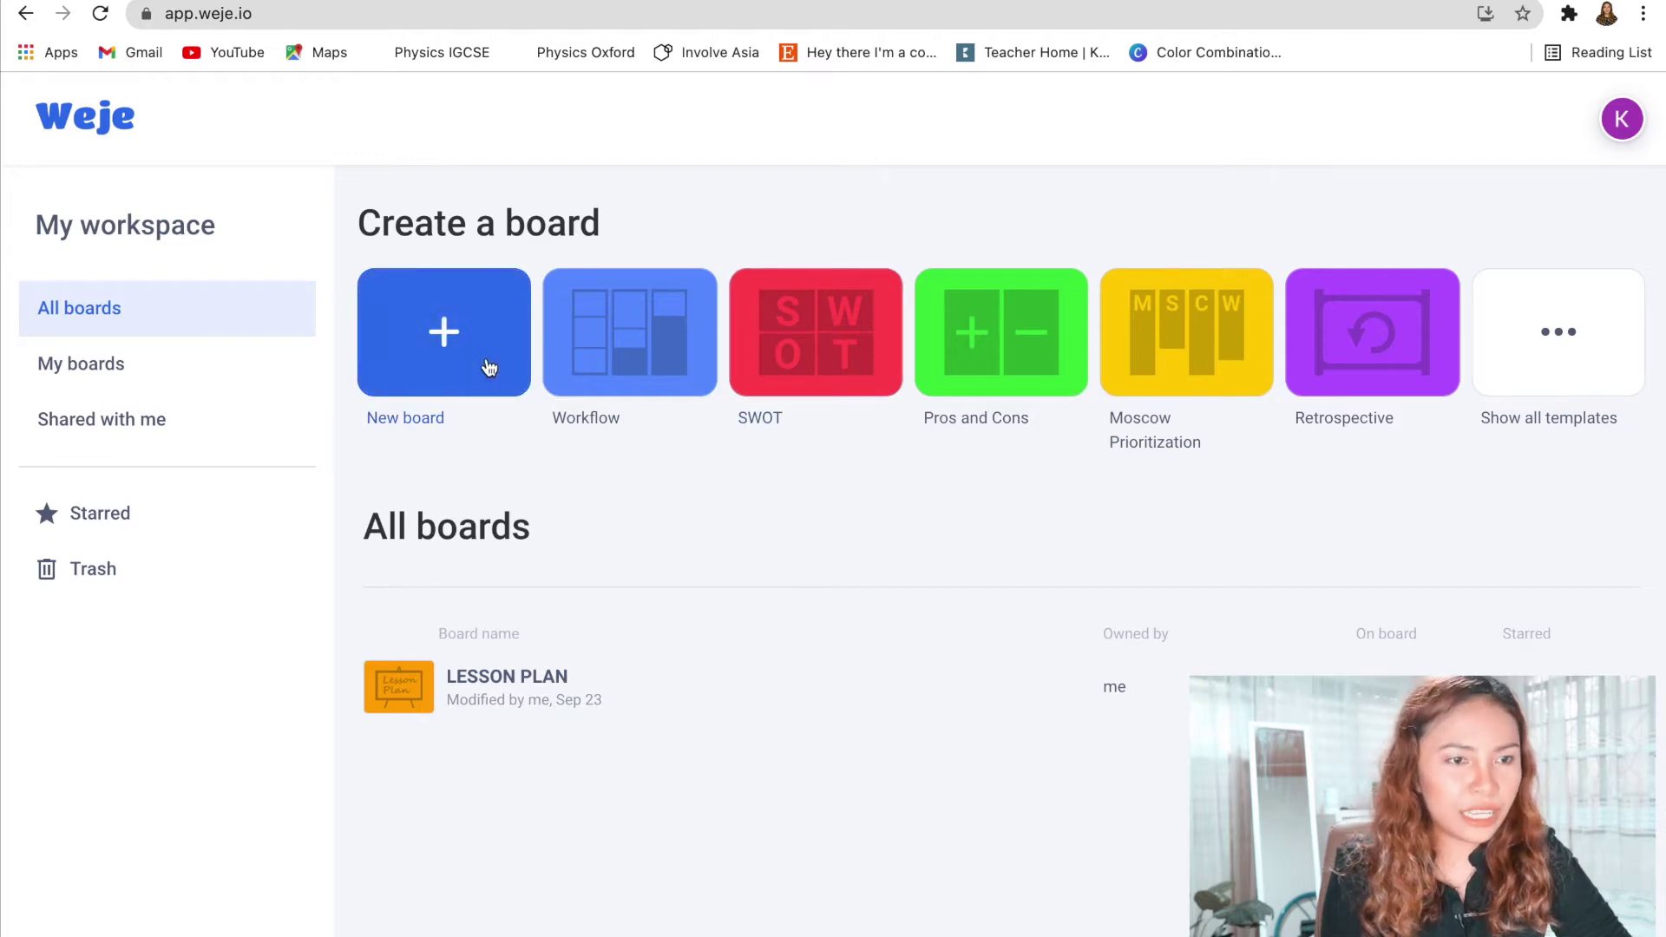
# Create a board from the LESSON PLAN template and name it 'LESSON PLAN Science'
pyautogui.click(1525, 345)
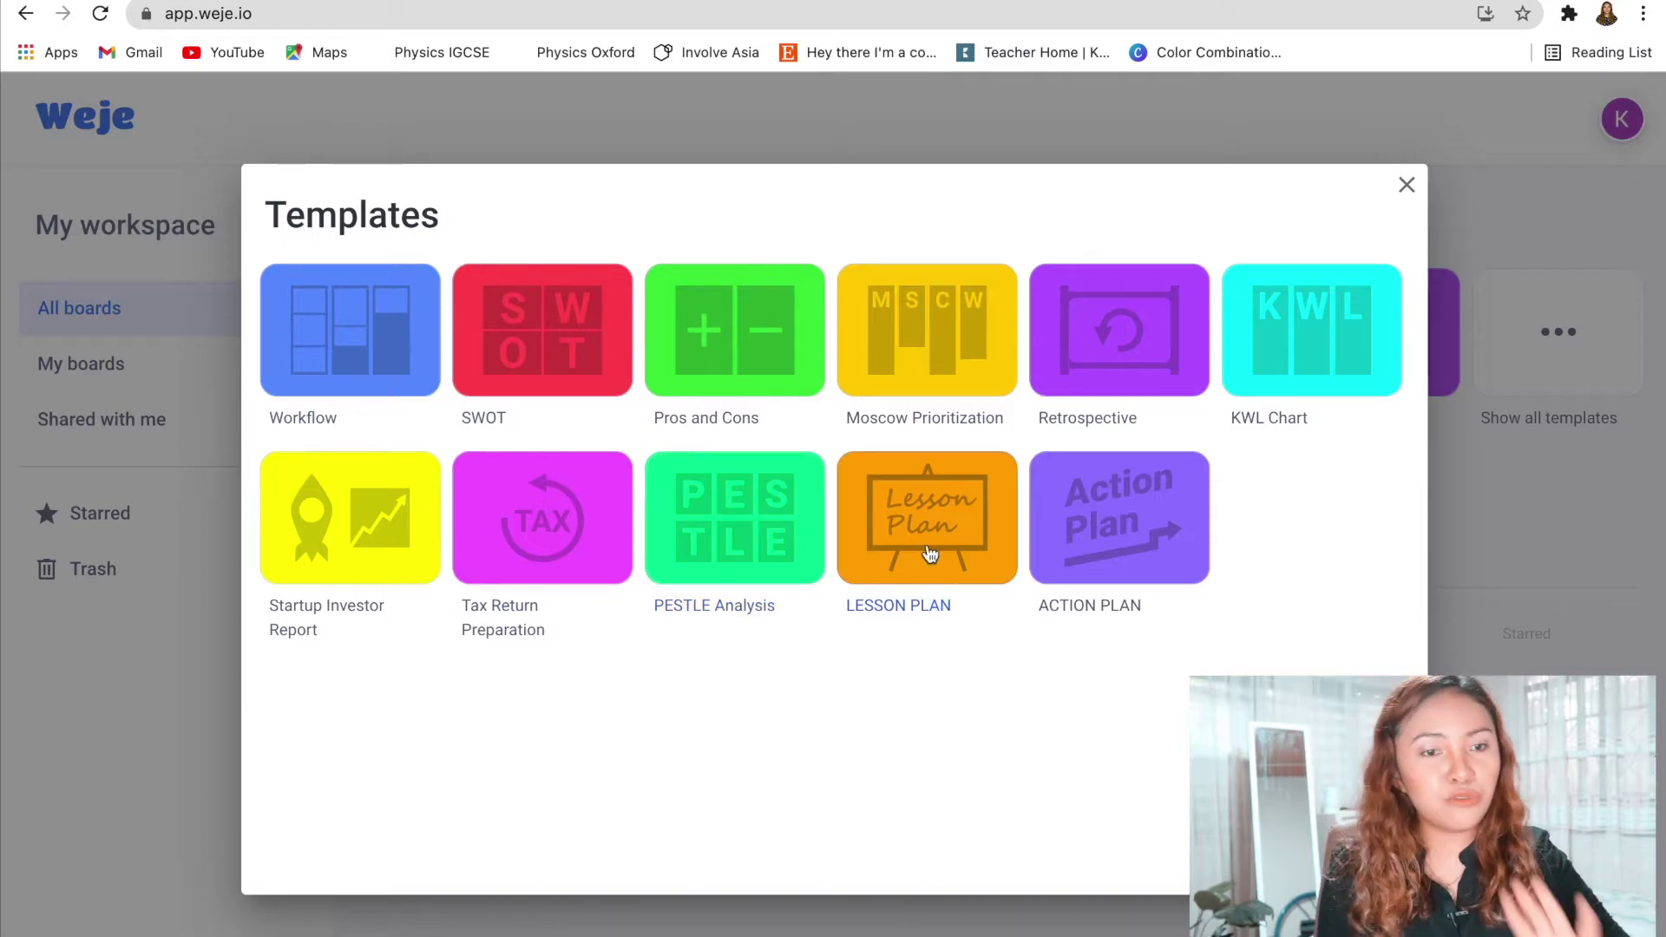
pyautogui.click(913, 510)
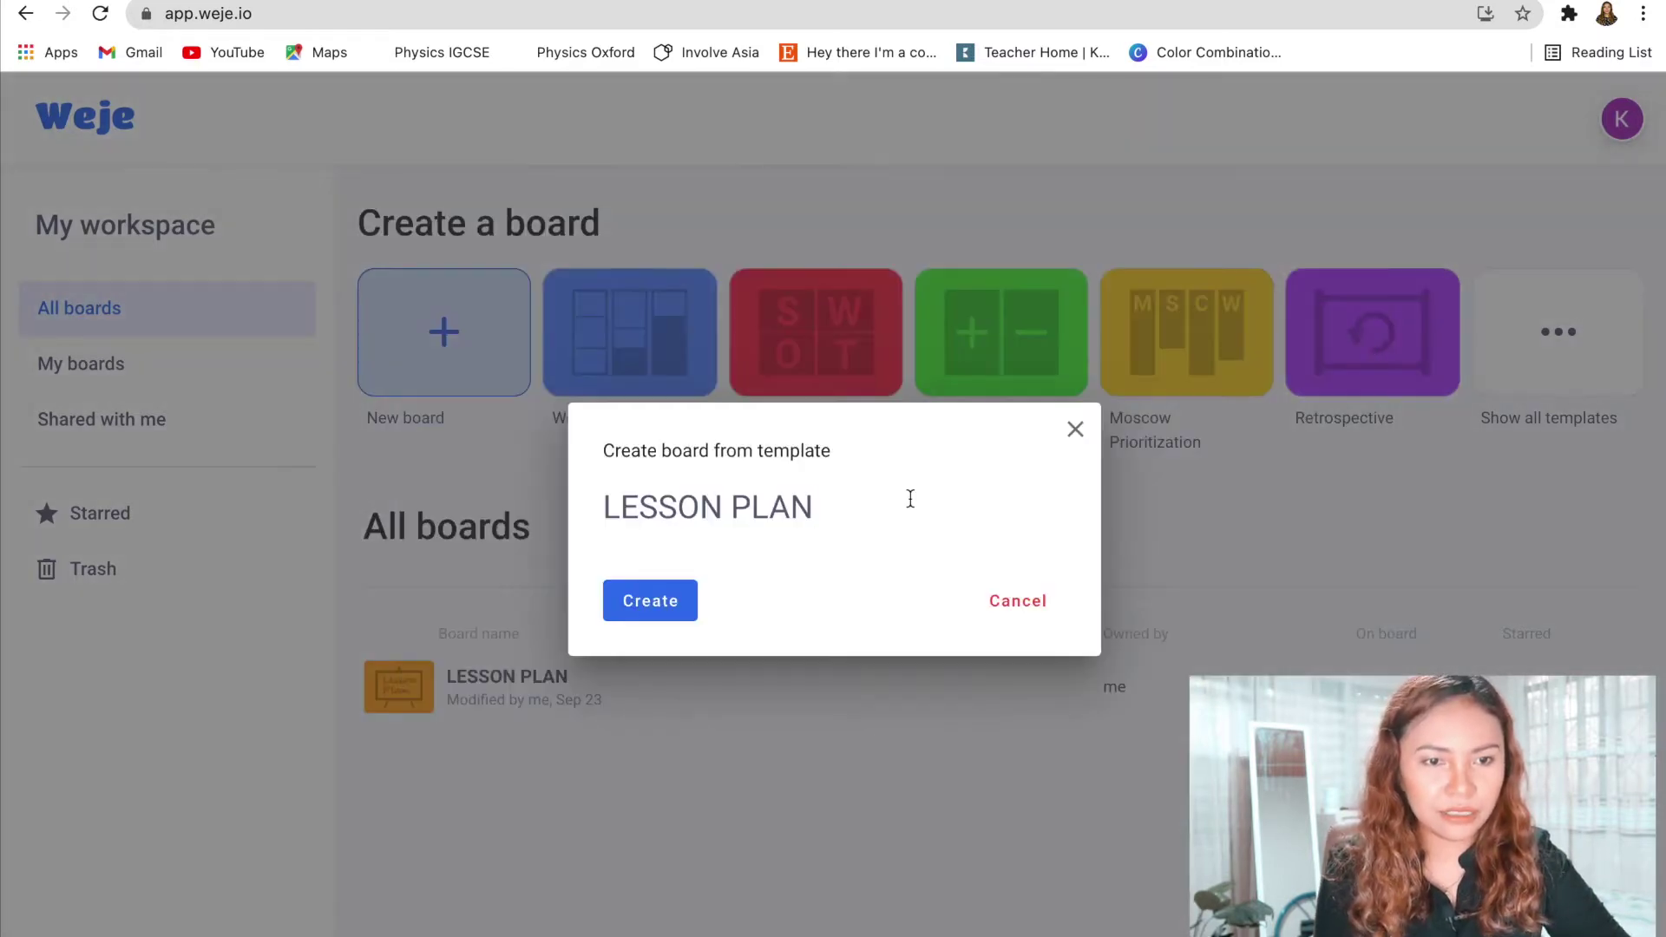
pyautogui.write('Science')
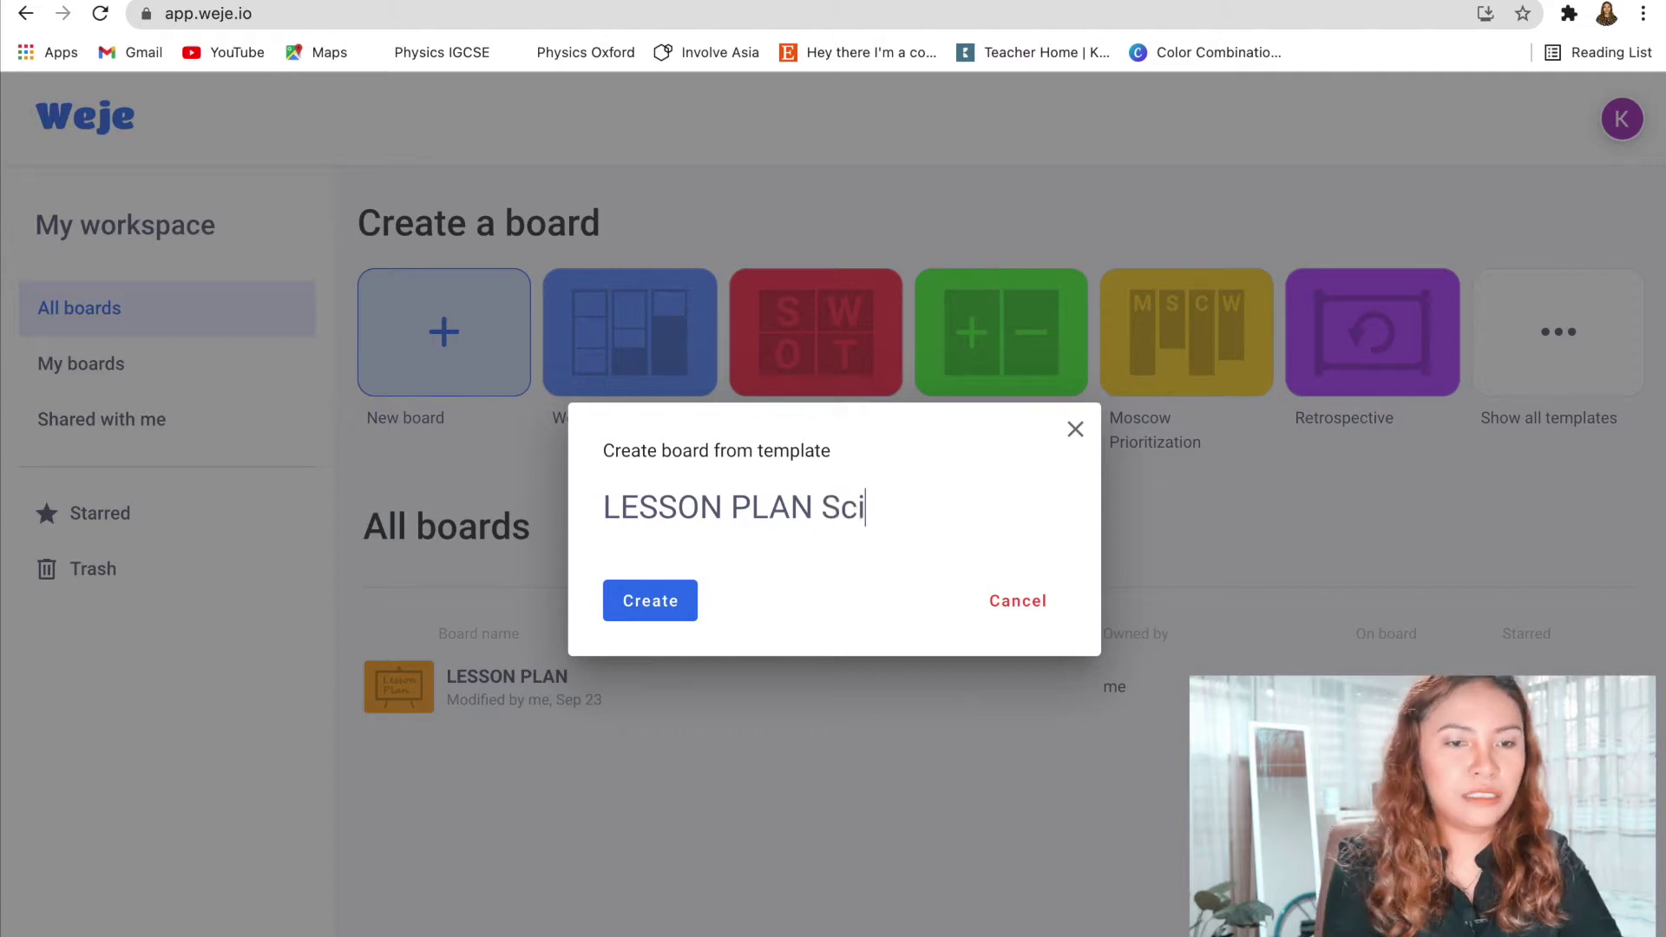
pyautogui.click(637, 599)
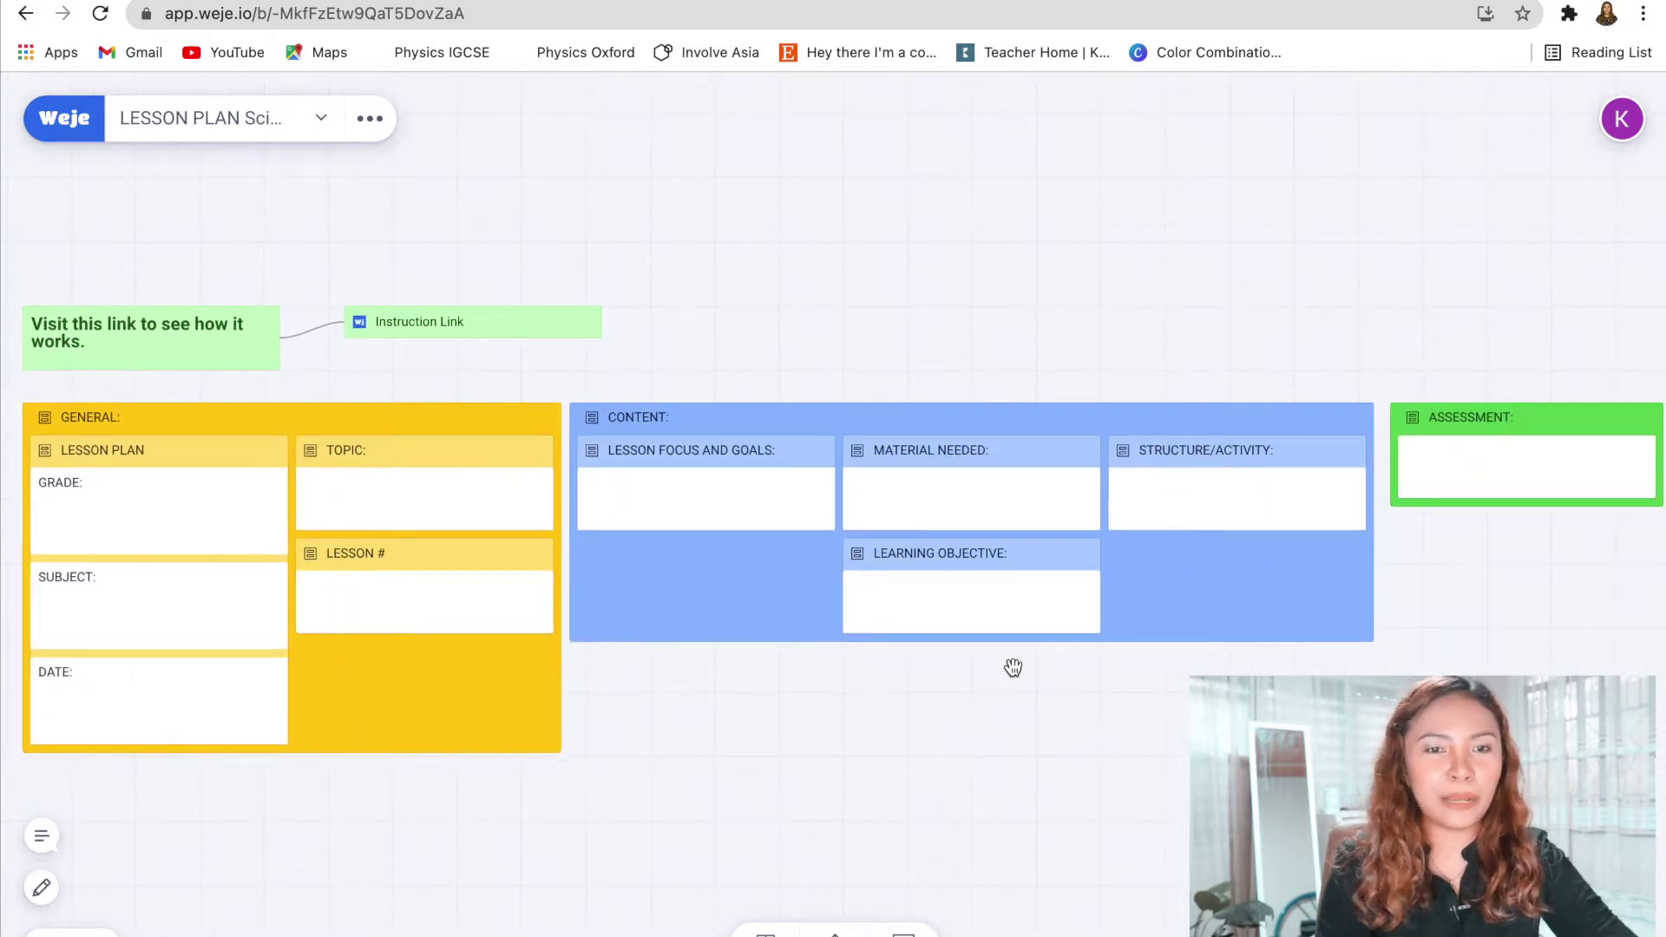
pyautogui.scroll(-3, 1013, 668)
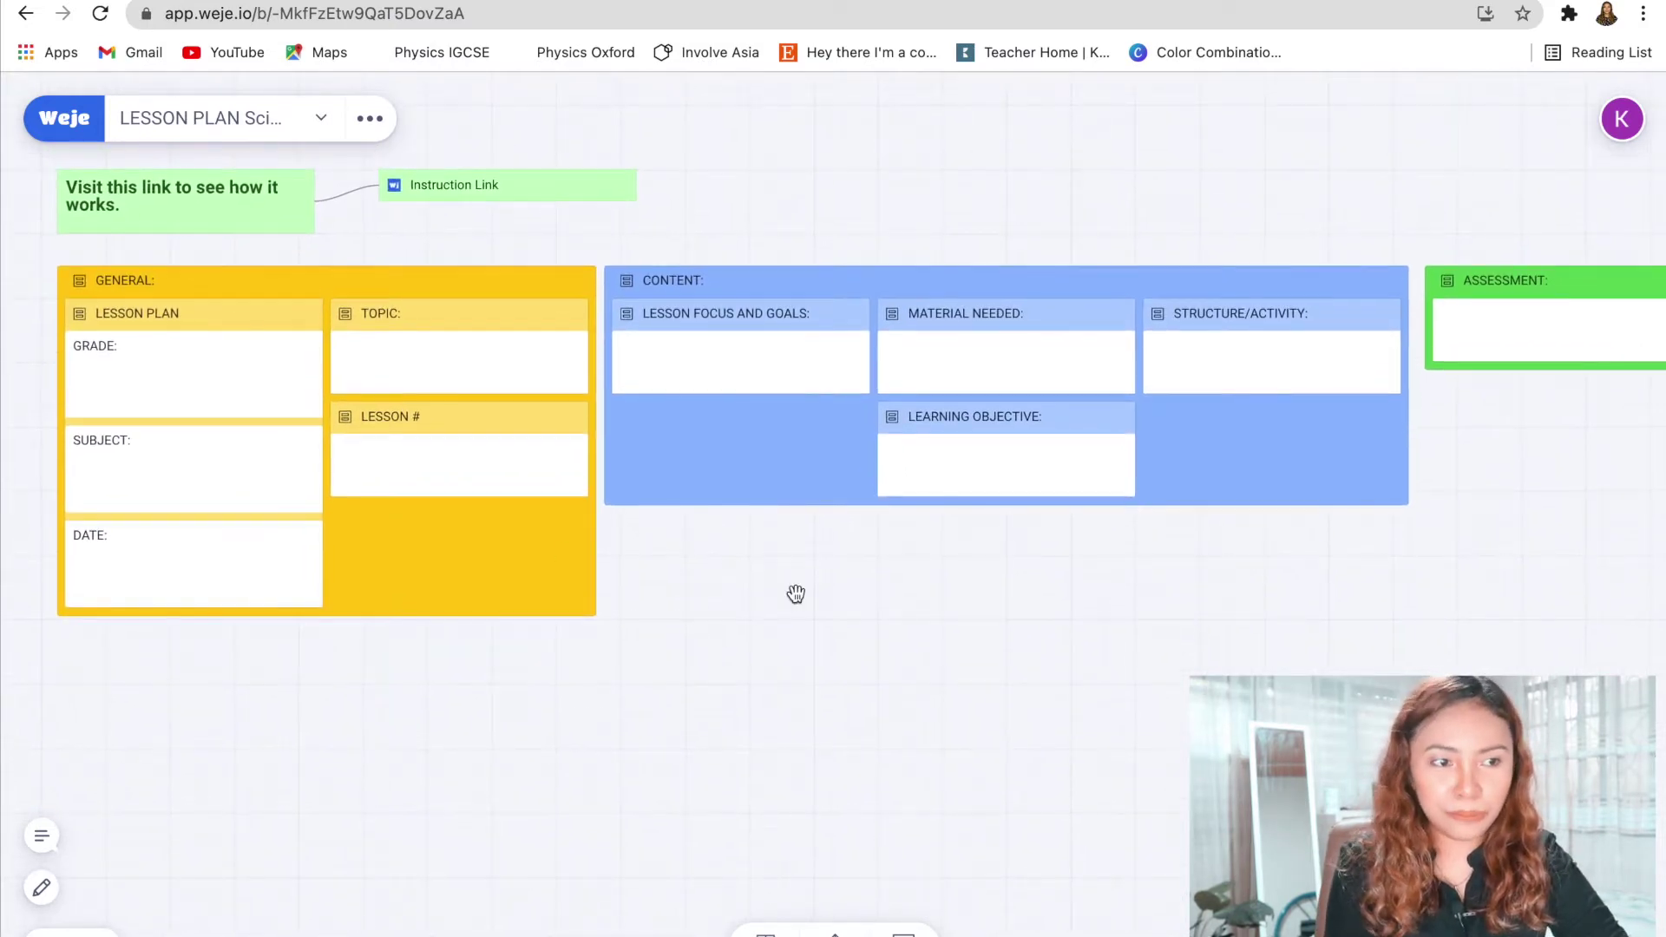
pyautogui.hscroll(1, 290, 420)
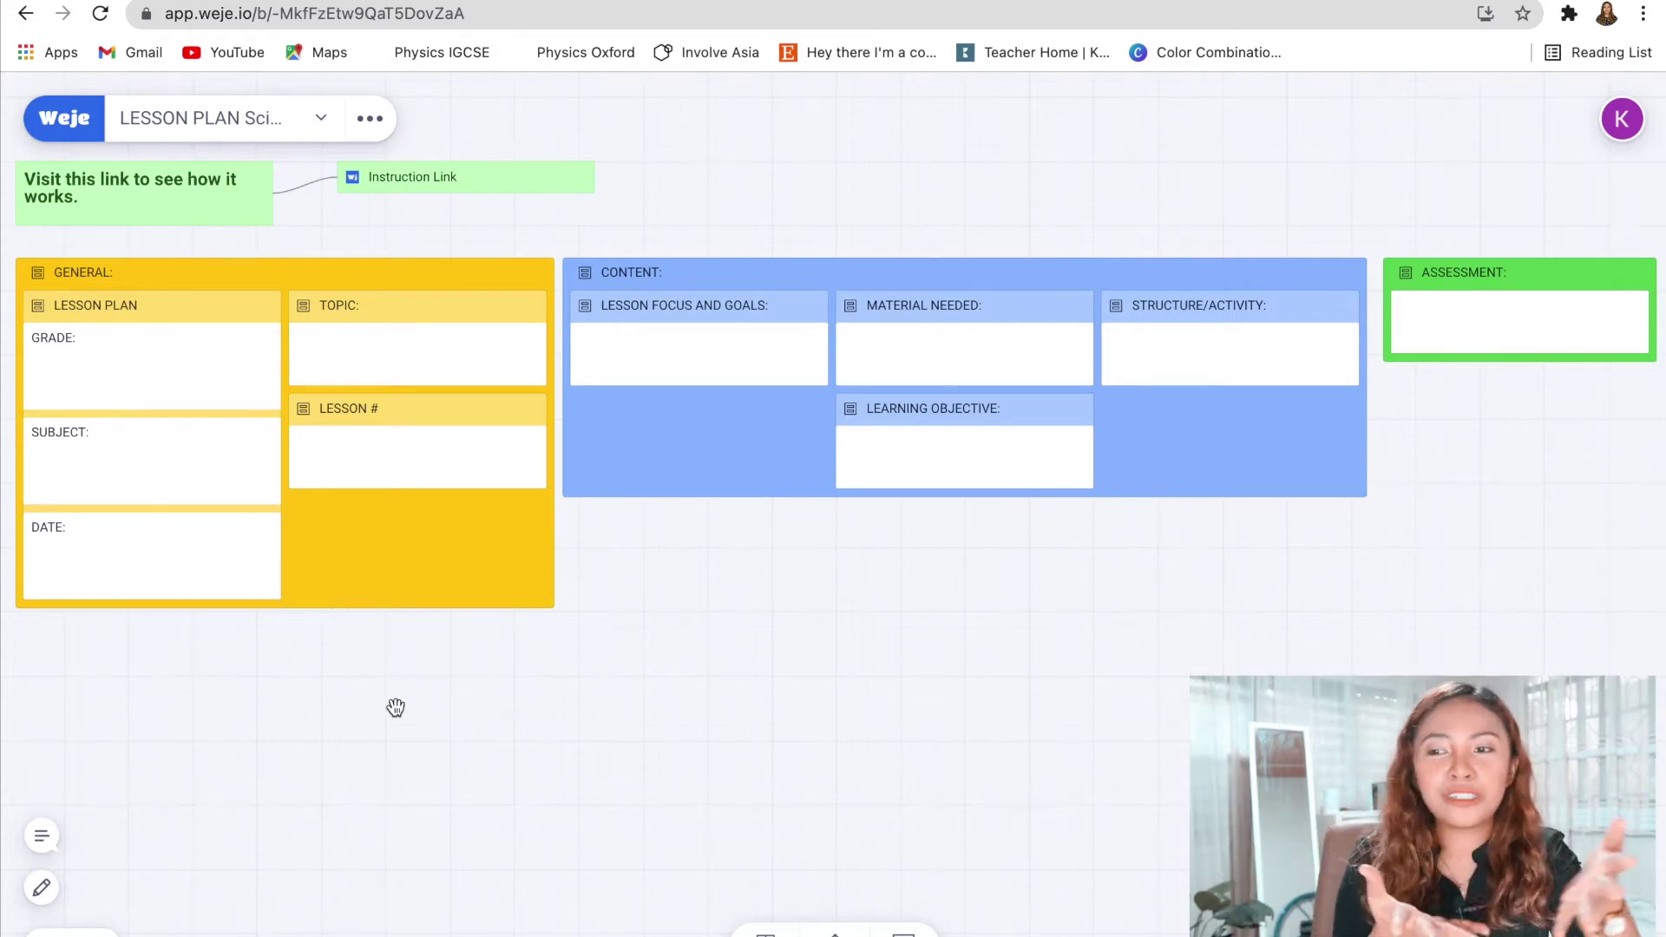
pyautogui.hscroll(-5, 395, 708)
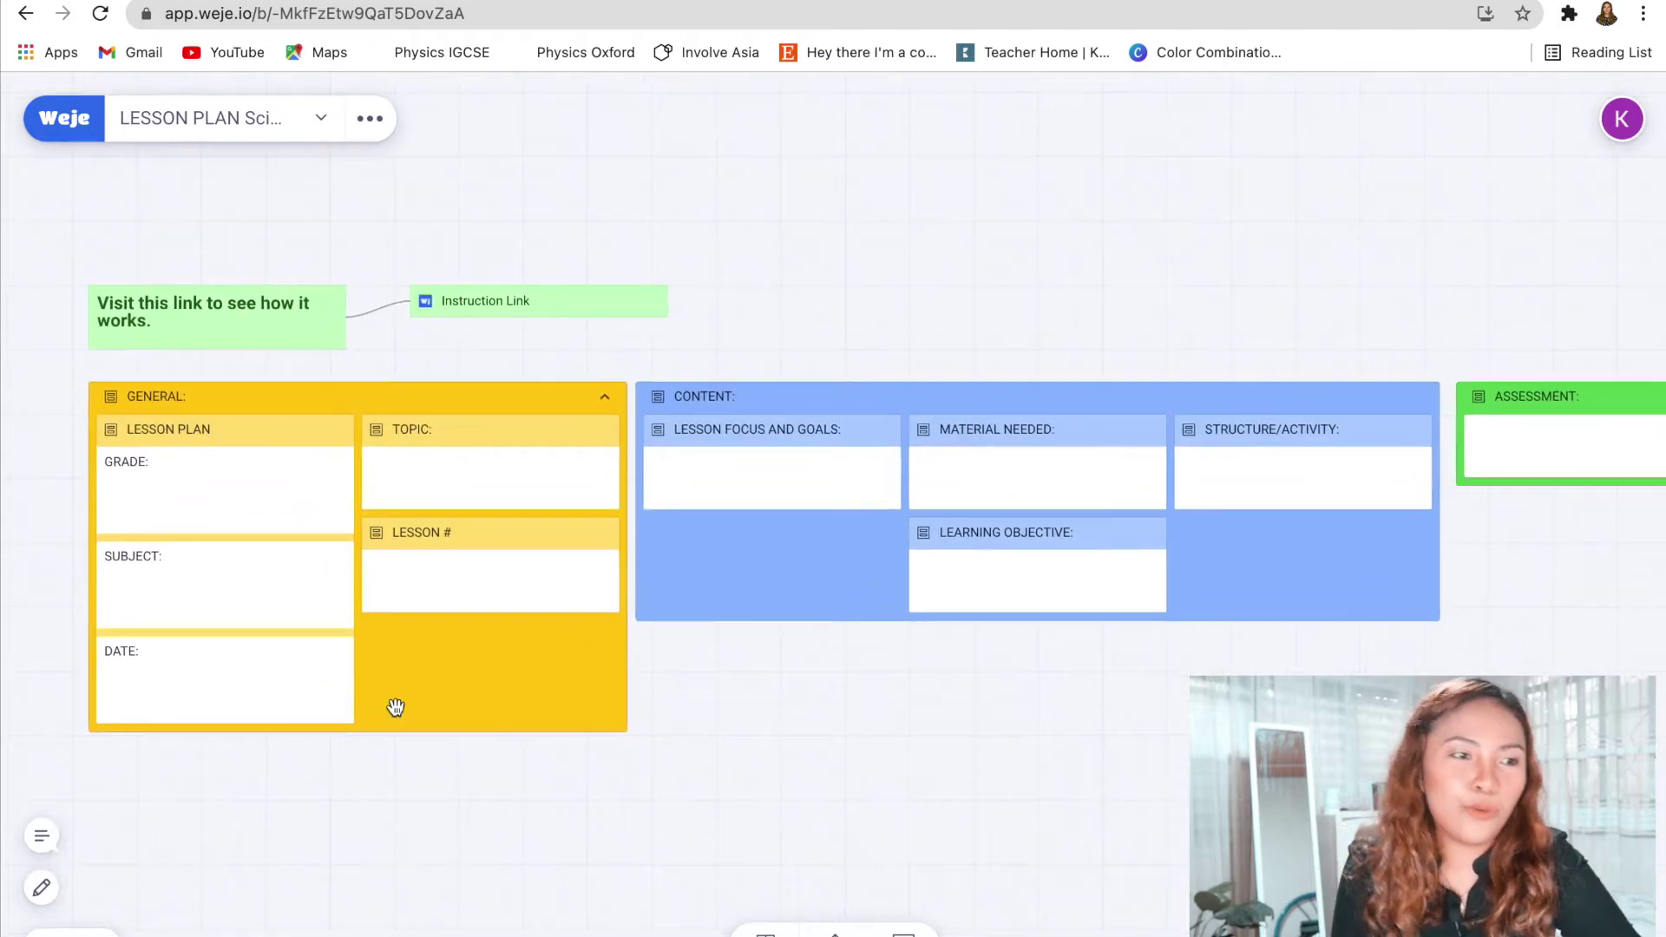
pyautogui.scroll(1, 396, 708)
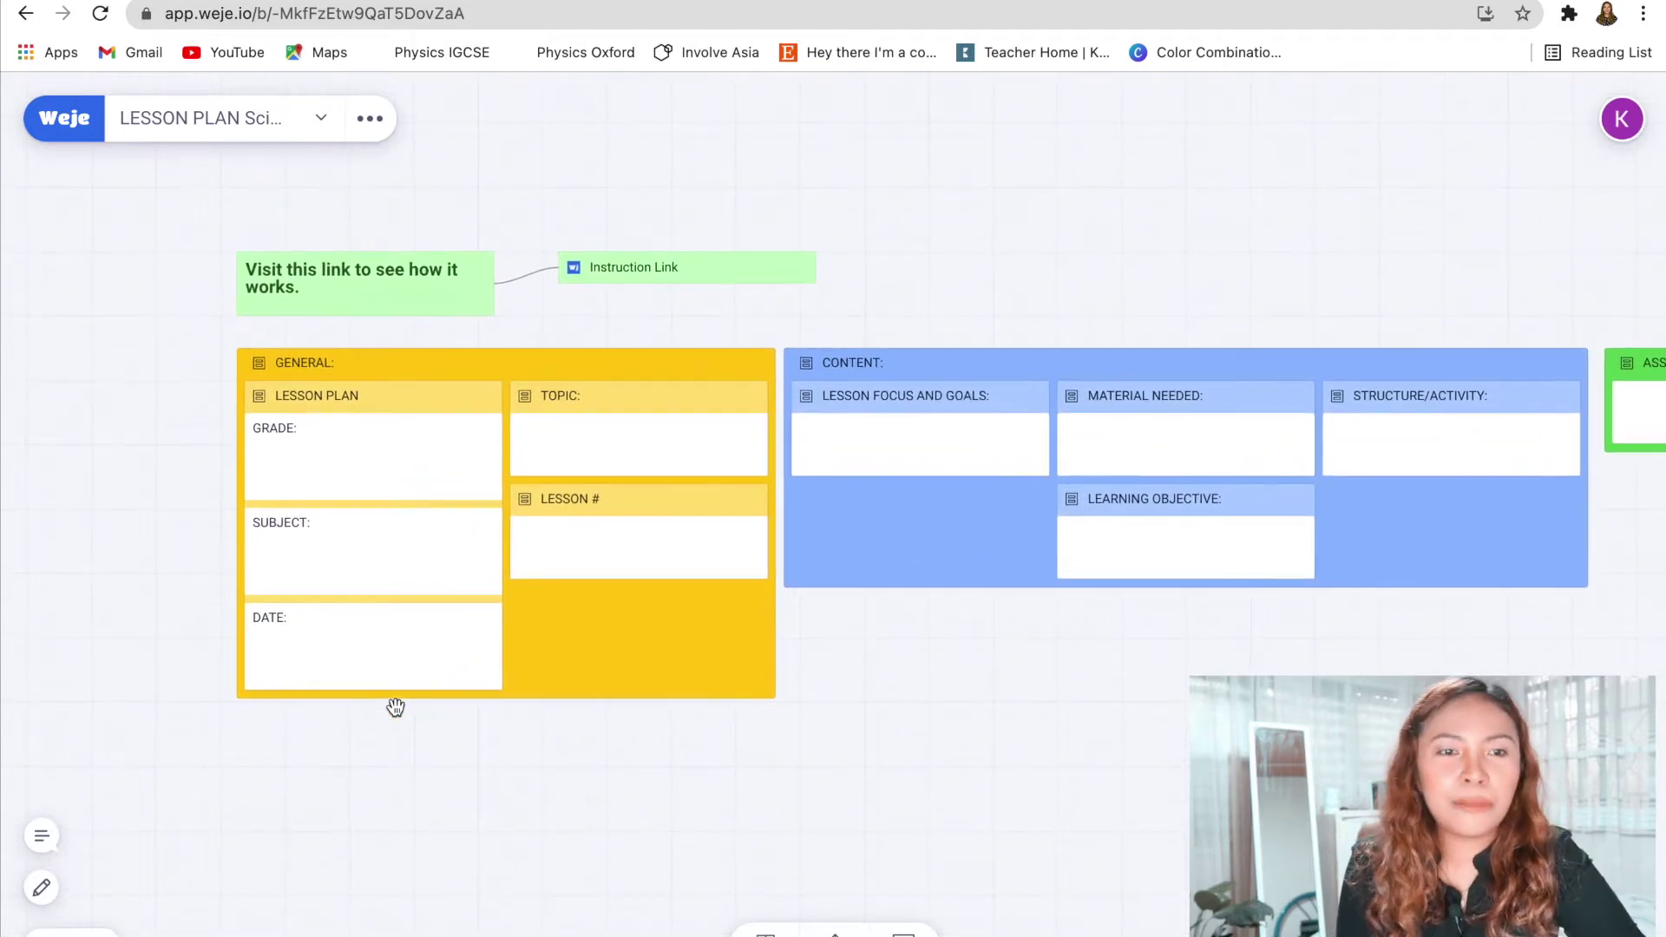
pyautogui.scroll(1, 395, 708)
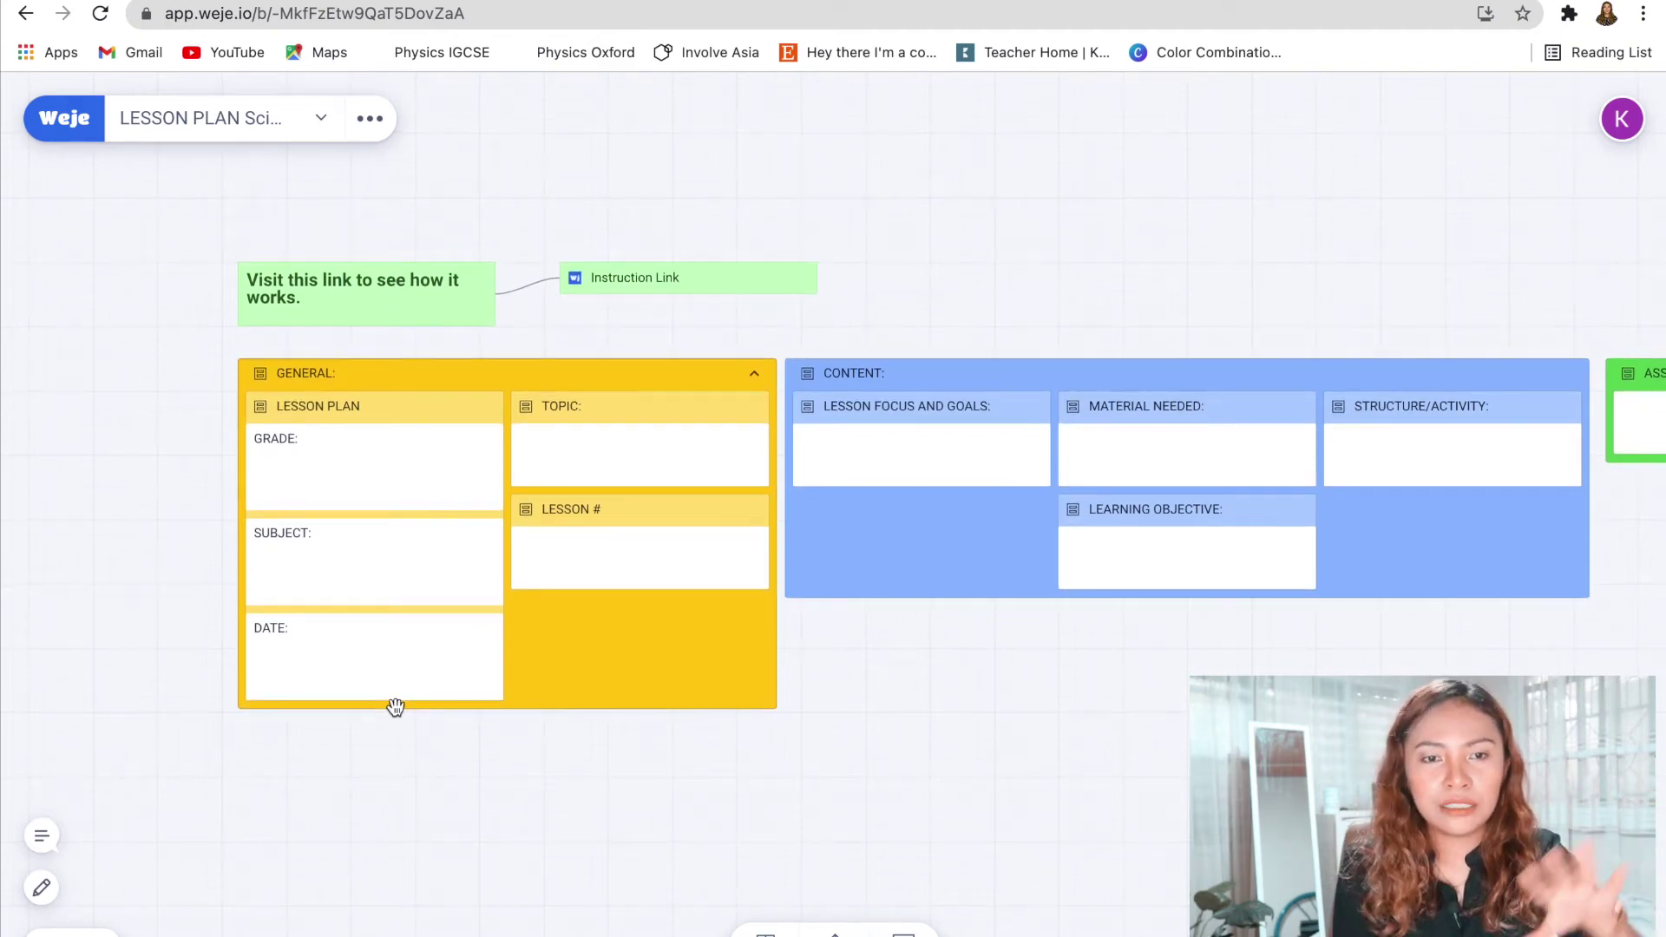
pyautogui.hscroll(3, 396, 708)
pyautogui.scroll(-2, 396, 708)
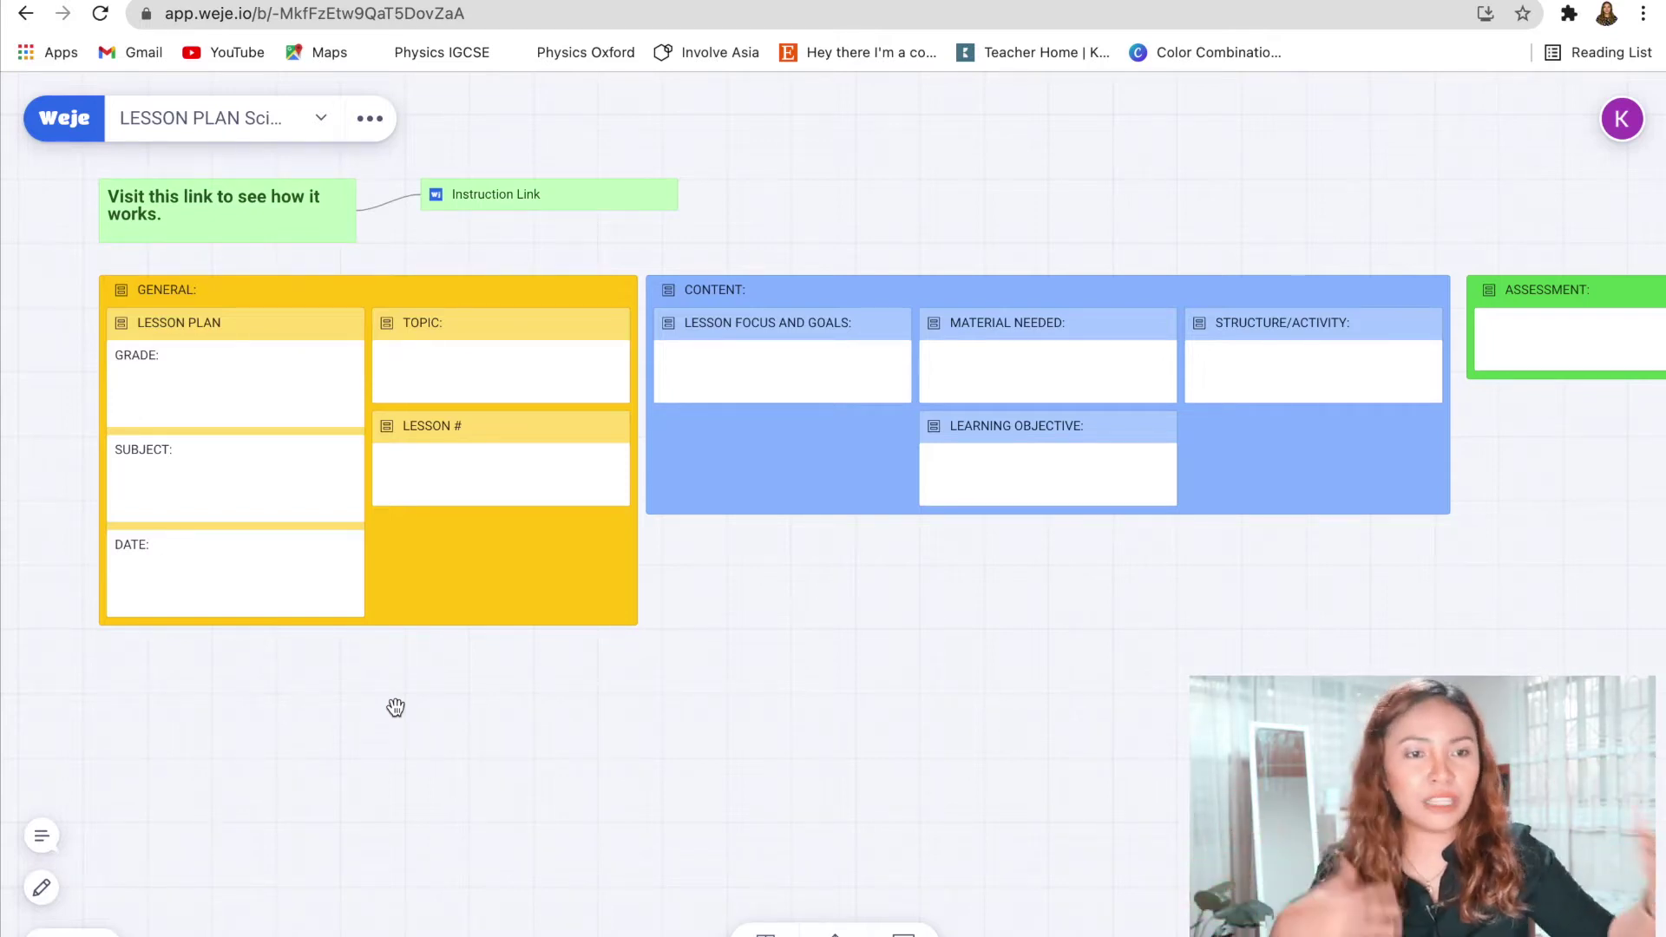
# Change the GRADE card label in the GENERAL section to read 'GRADE : 10'
pyautogui.click(232, 293)
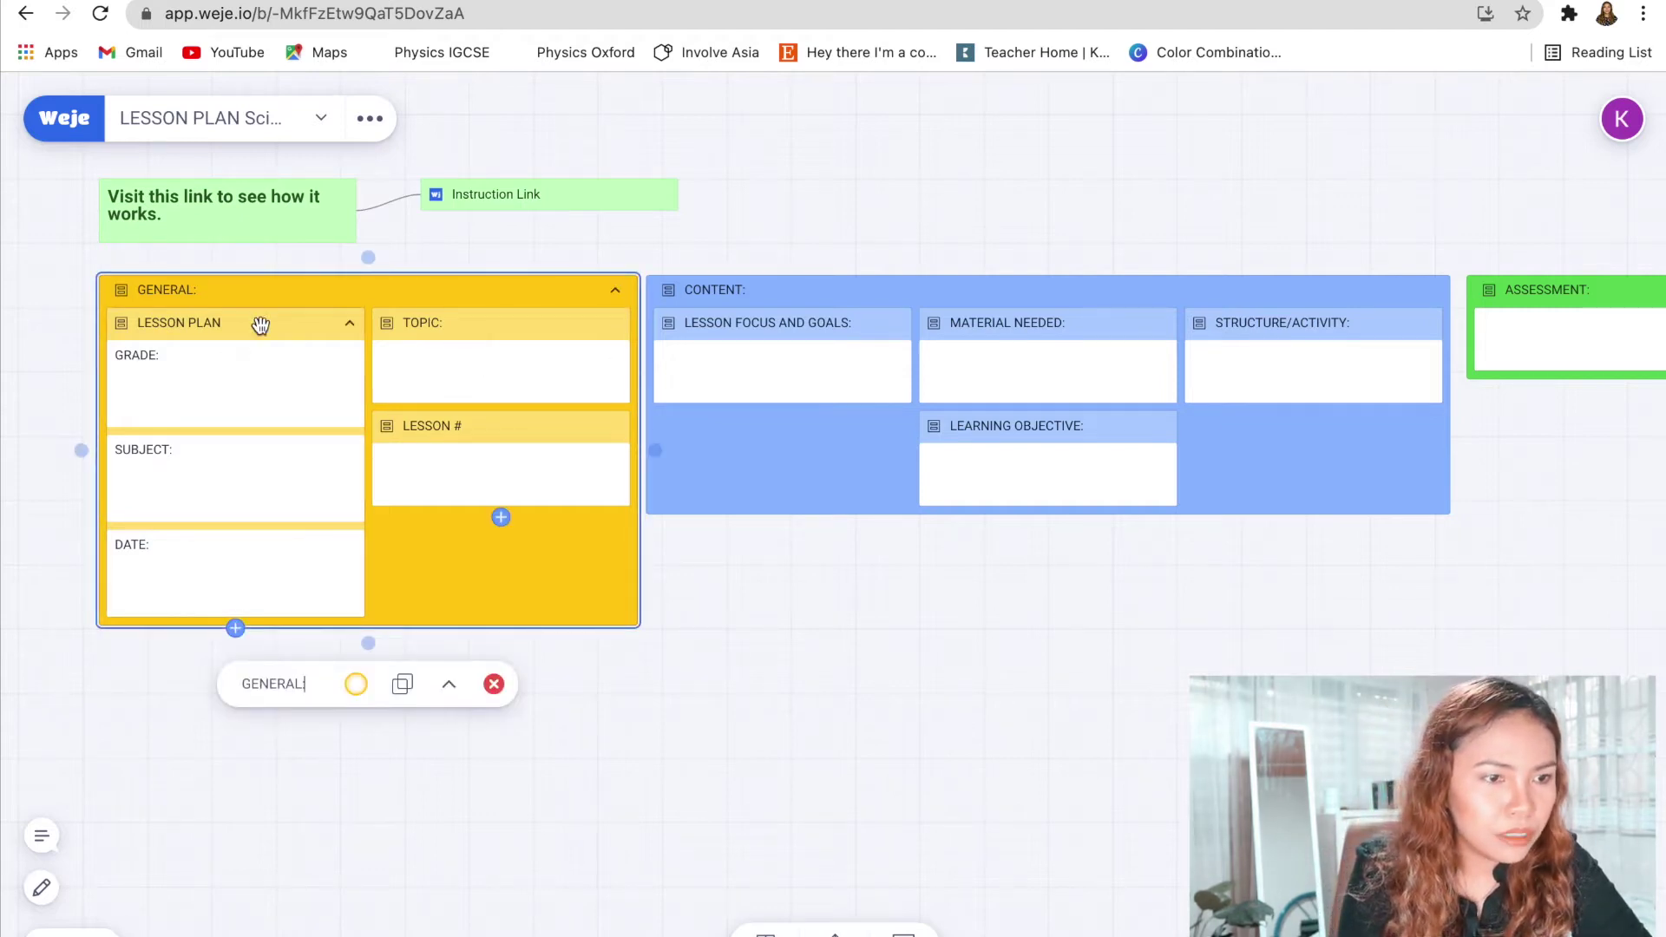
pyautogui.click(211, 361)
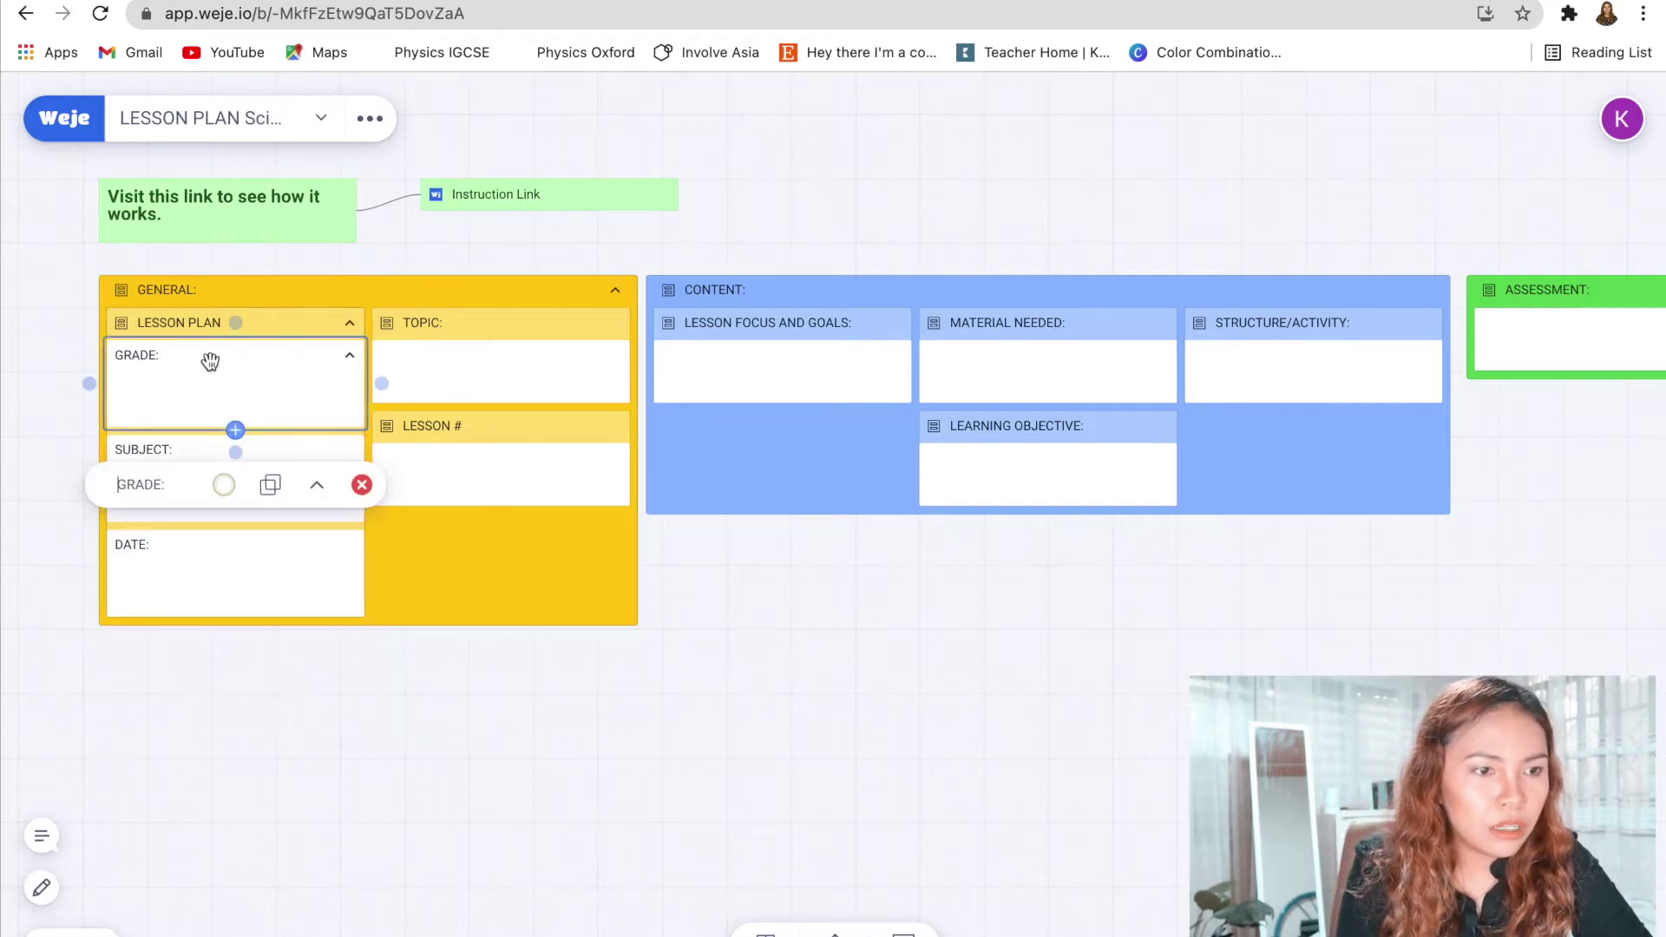
pyautogui.click(151, 487)
pyautogui.write('10')
pyautogui.press('BackSpace')
pyautogui.press('BackSpace')
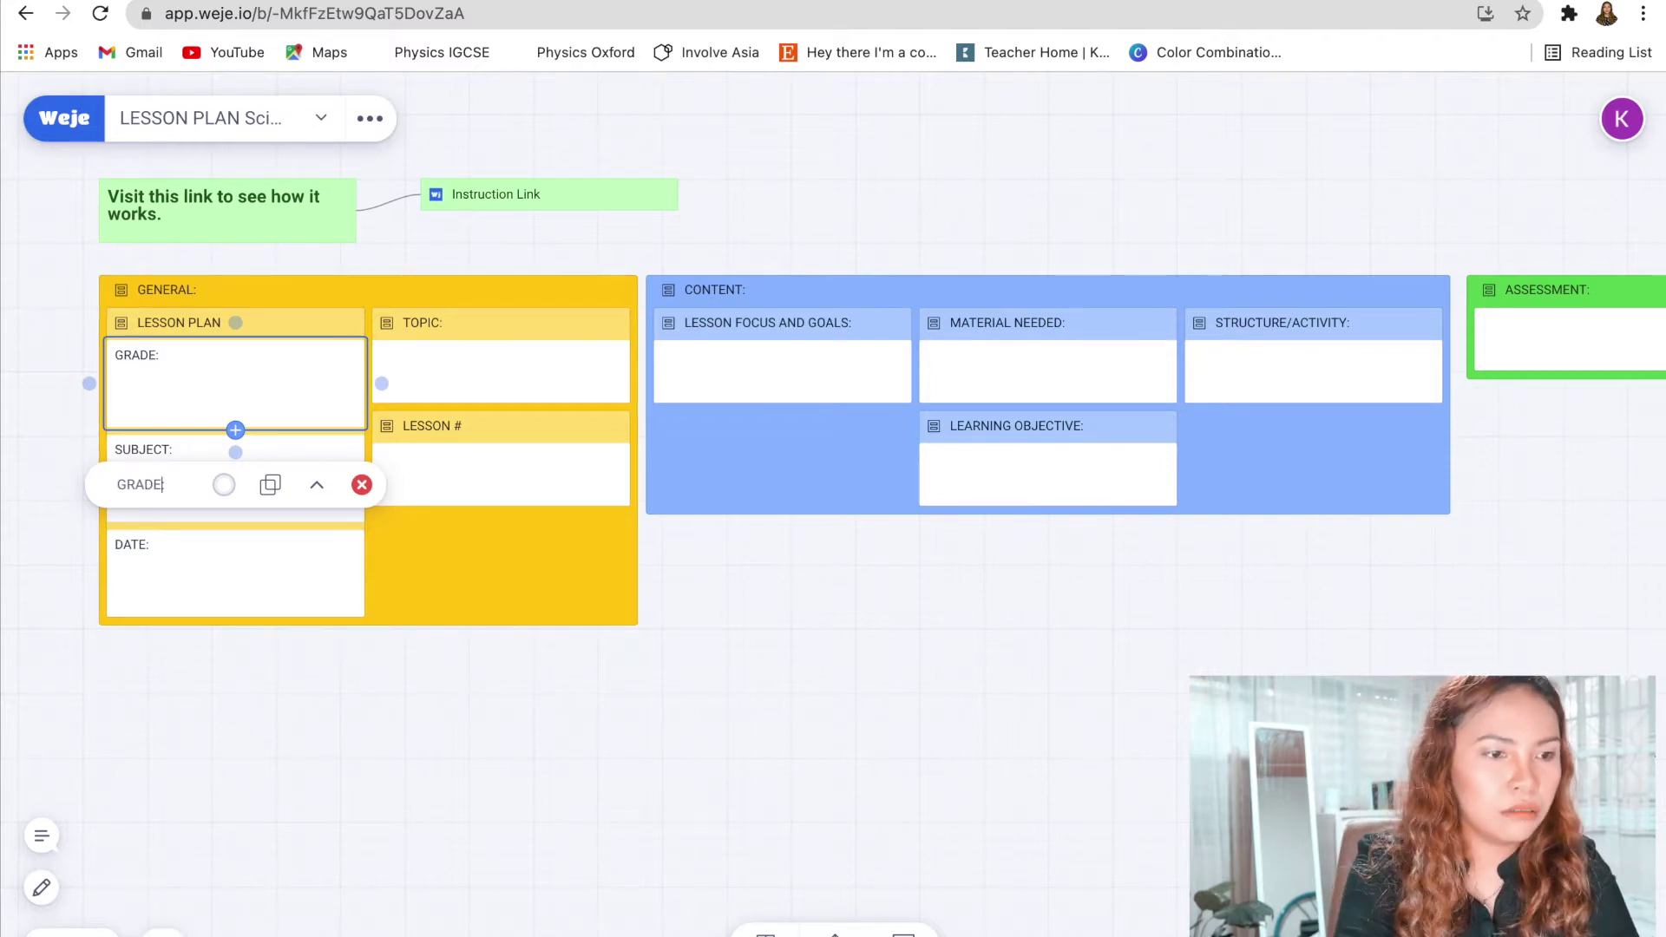
pyautogui.press('Right')
pyautogui.press('End')
pyautogui.write('10')
pyautogui.click(521, 329)
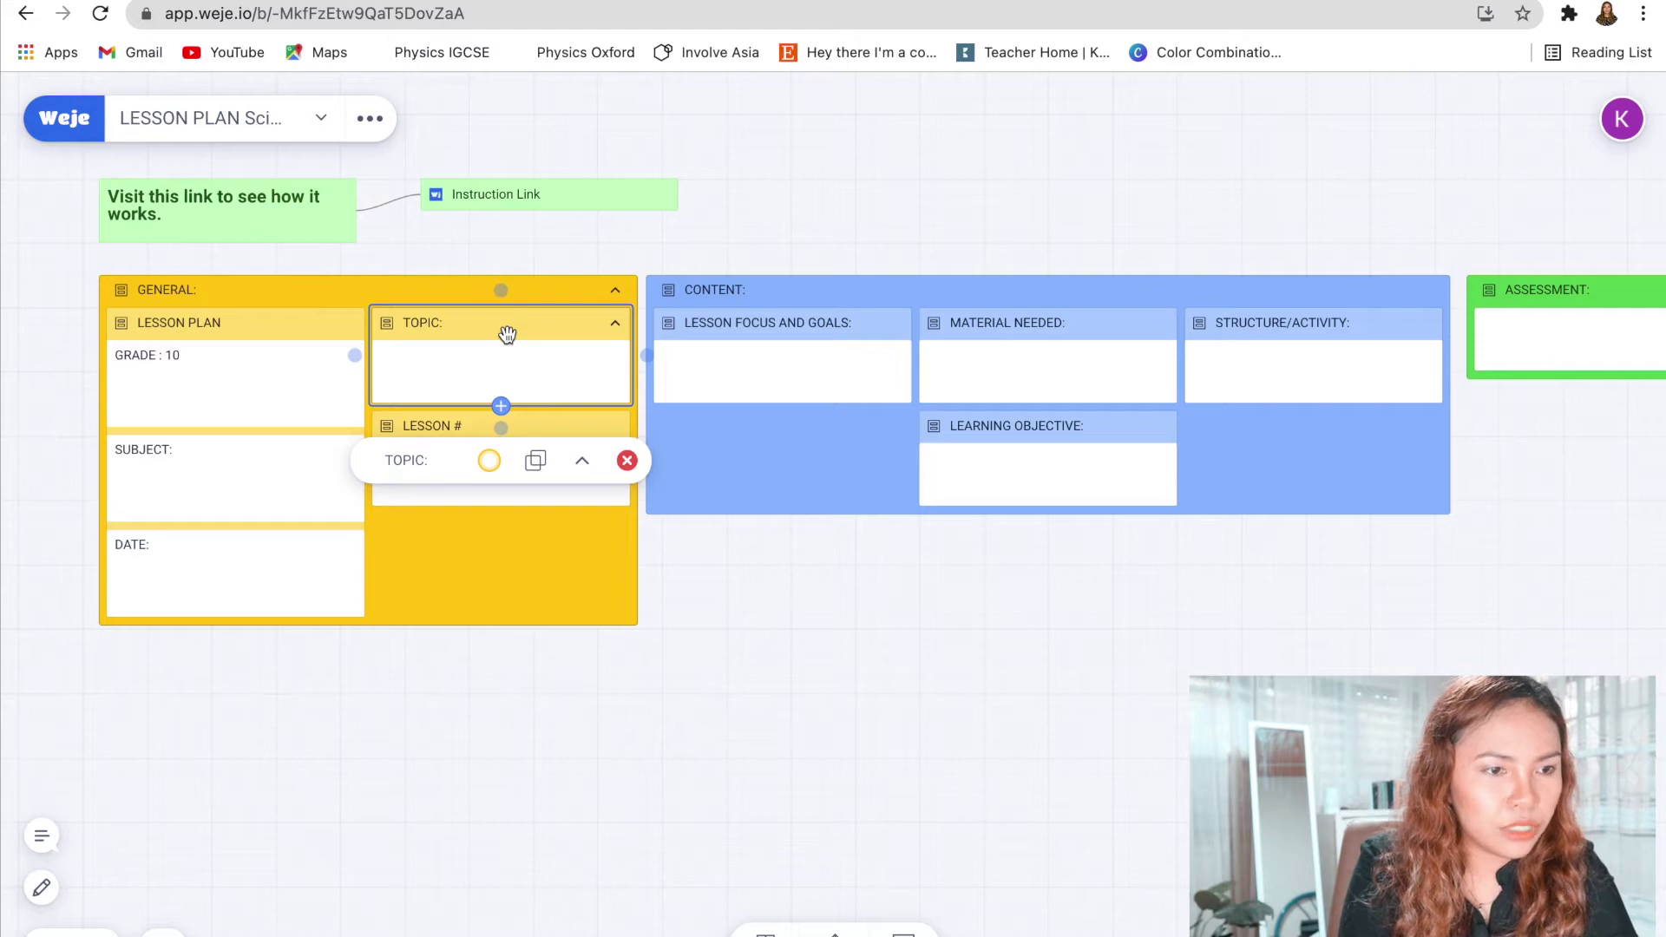
# Fill in topic Electricity, lesson number 5 and subject Physics in their cards
pyautogui.click(478, 363)
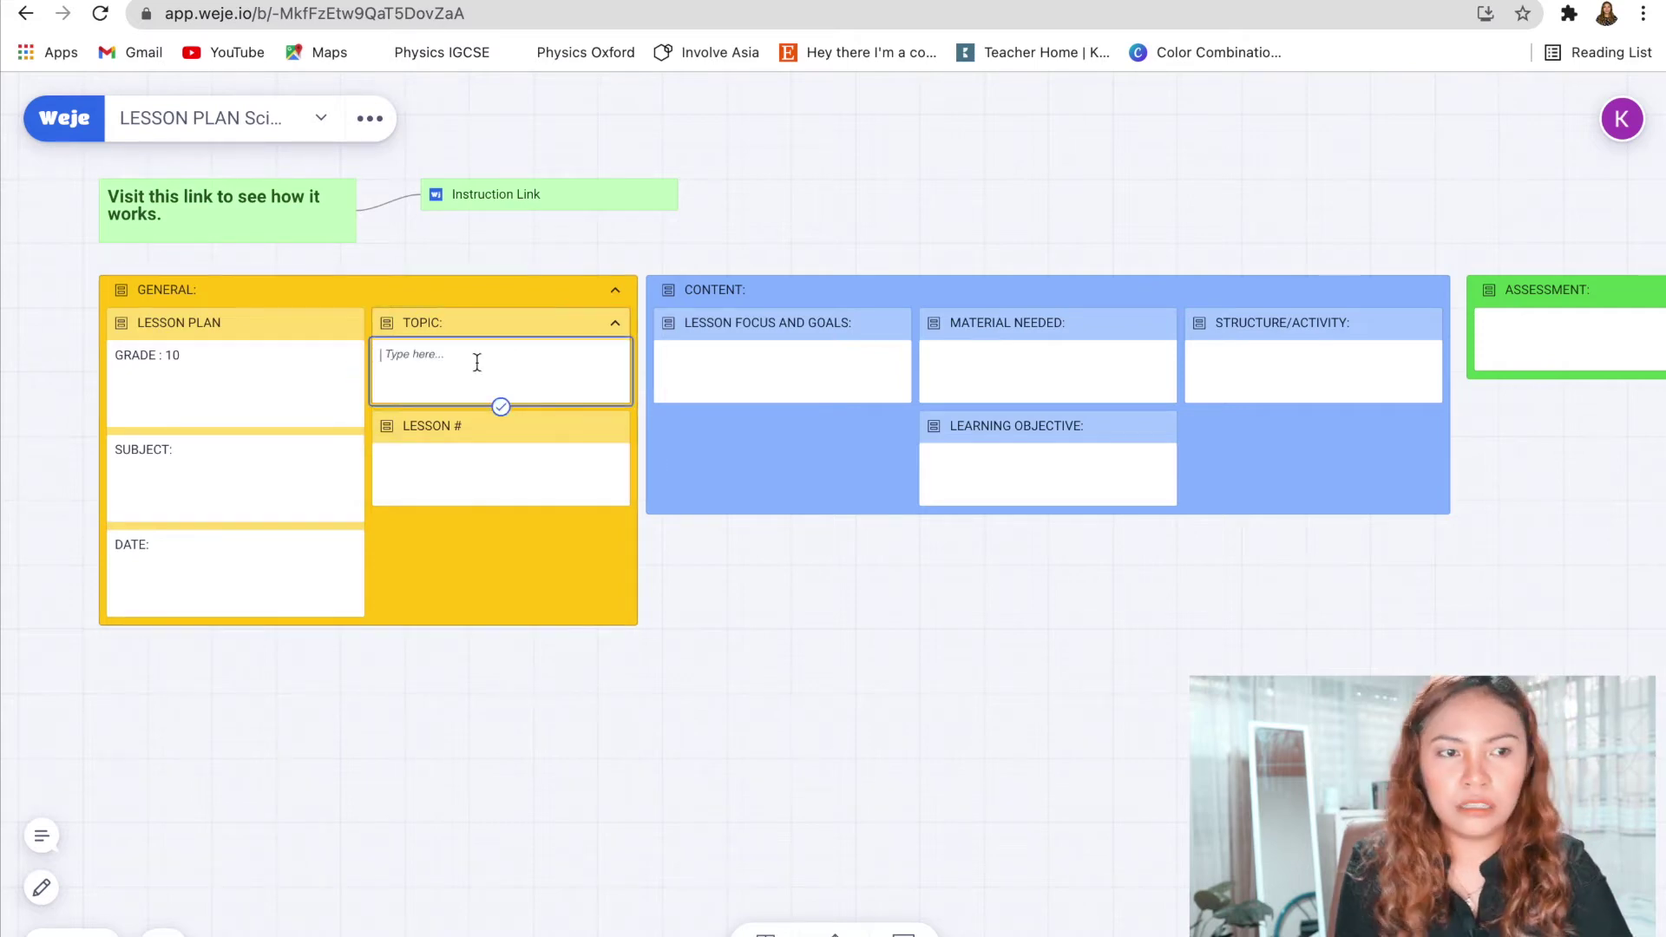
pyautogui.write('Elect')
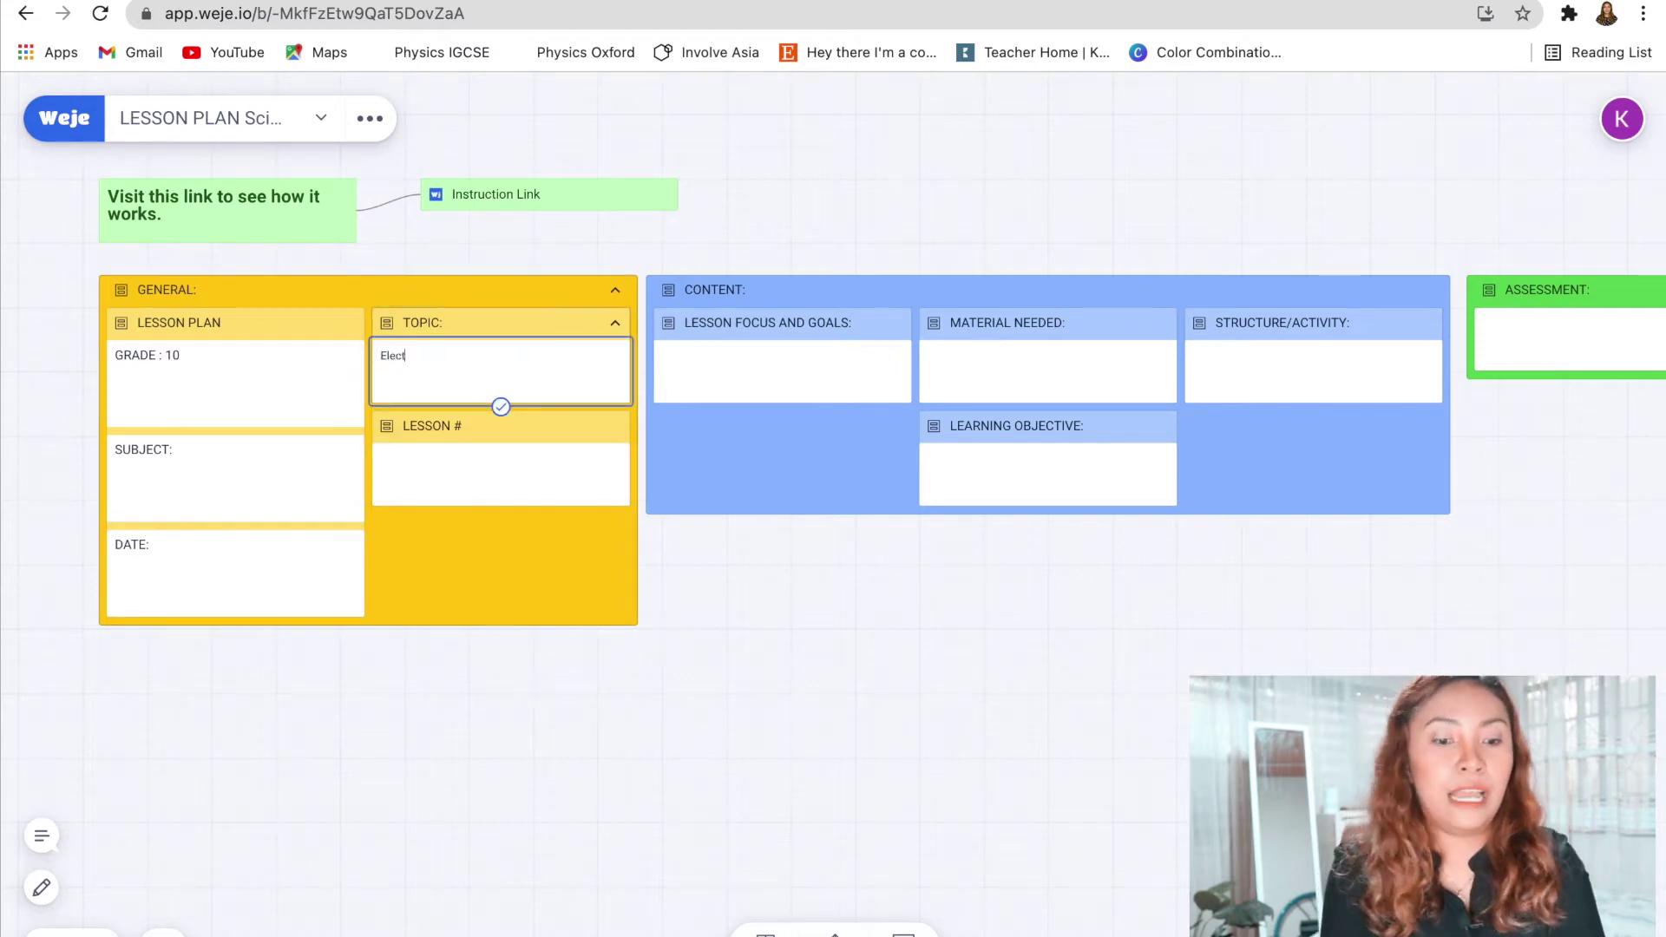
pyautogui.write('ricity')
pyautogui.click(448, 466)
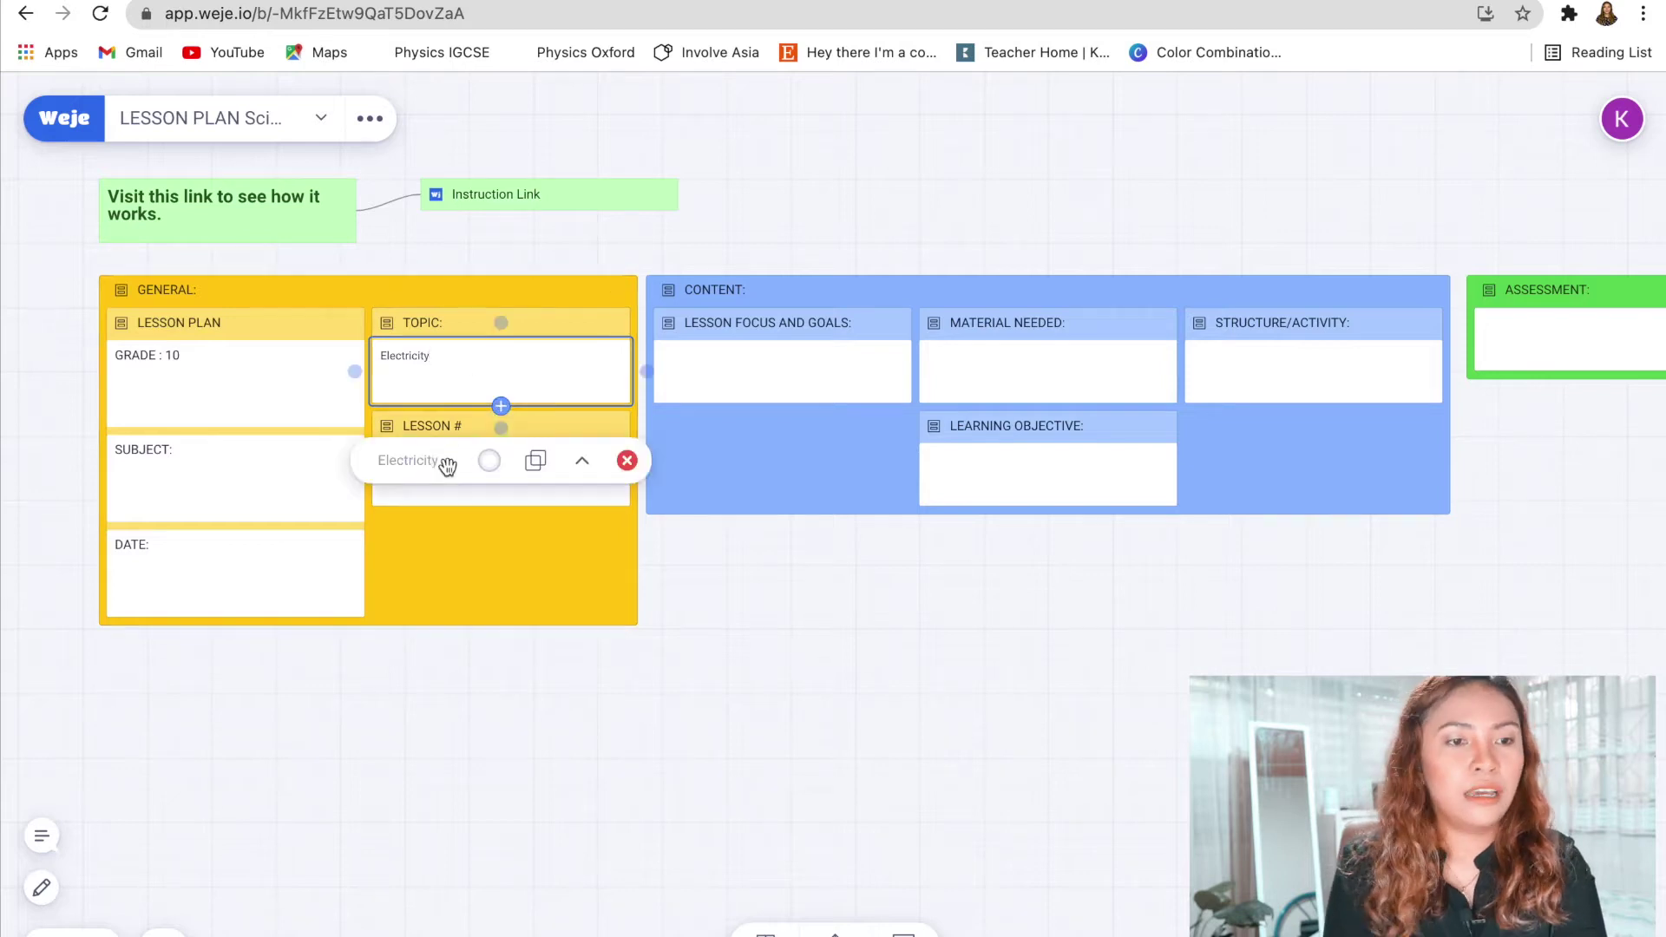
pyautogui.click(418, 493)
pyautogui.click(419, 494)
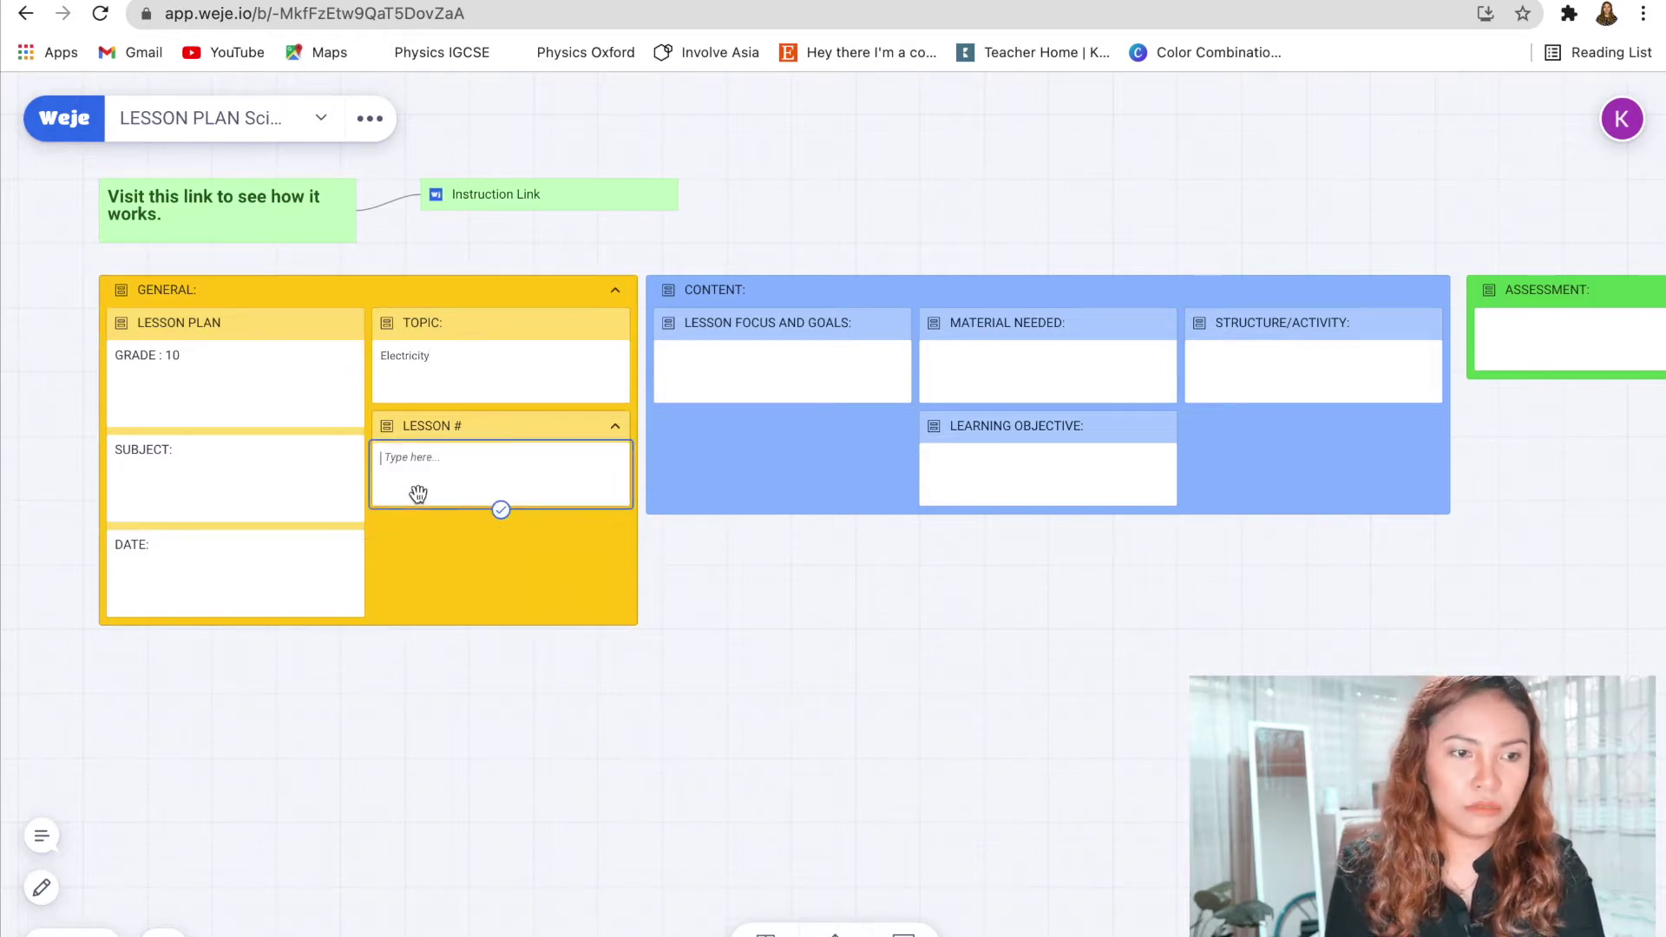
pyautogui.write('5')
pyautogui.click(147, 495)
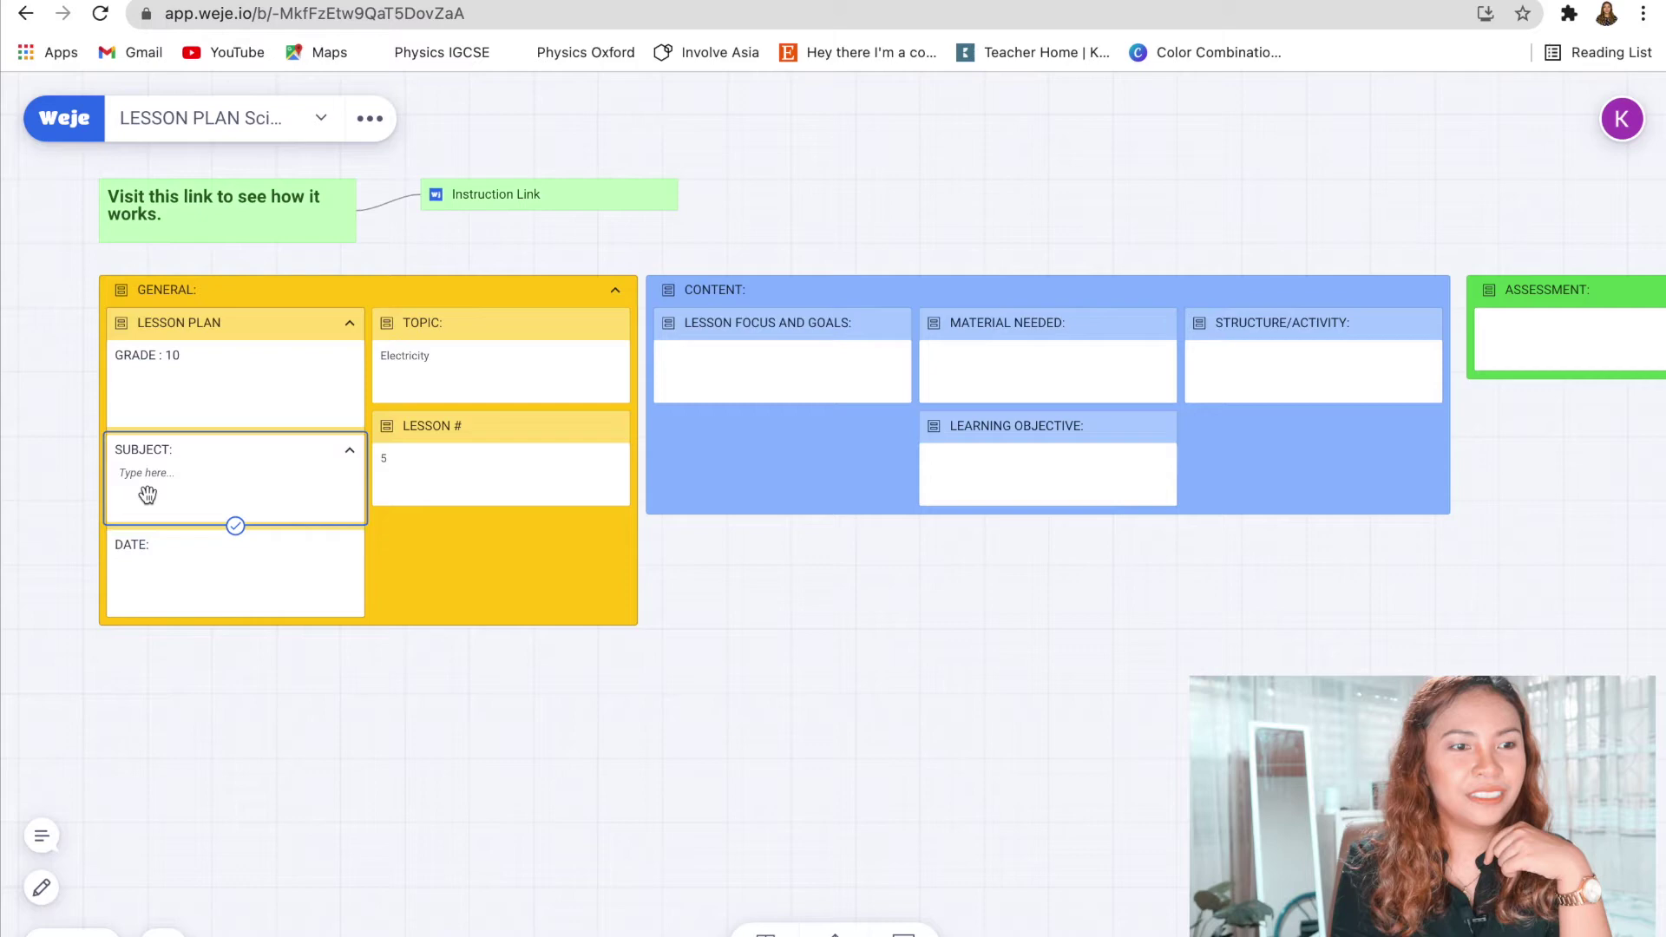
pyautogui.write('Physics')
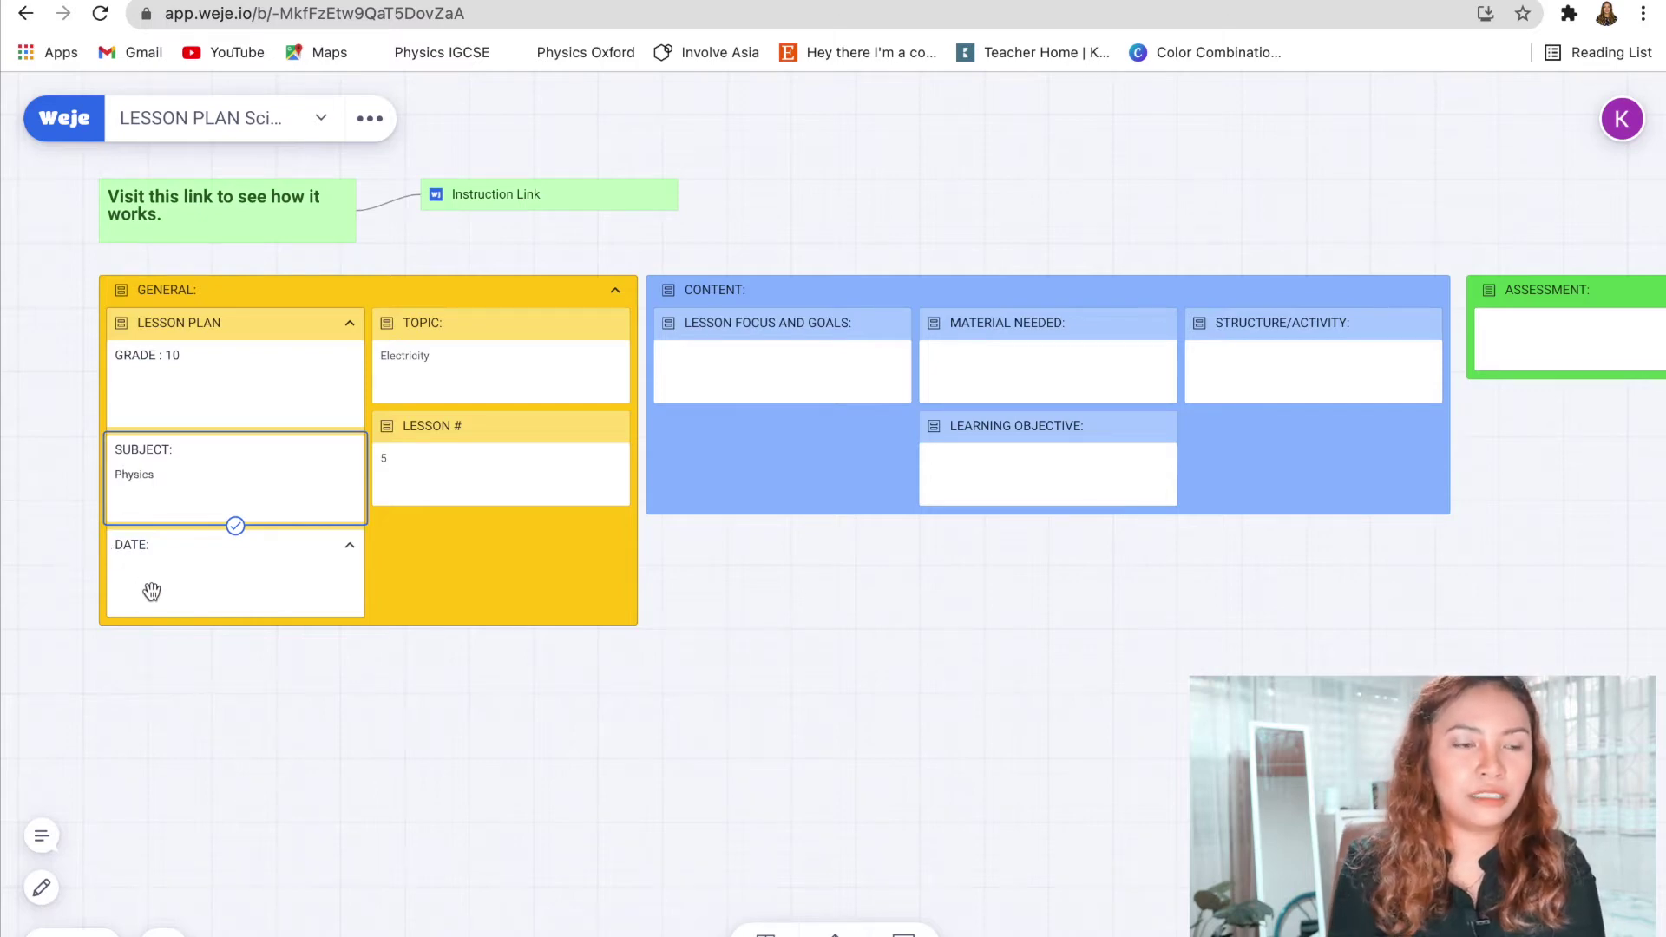
pyautogui.click(152, 592)
pyautogui.click(178, 608)
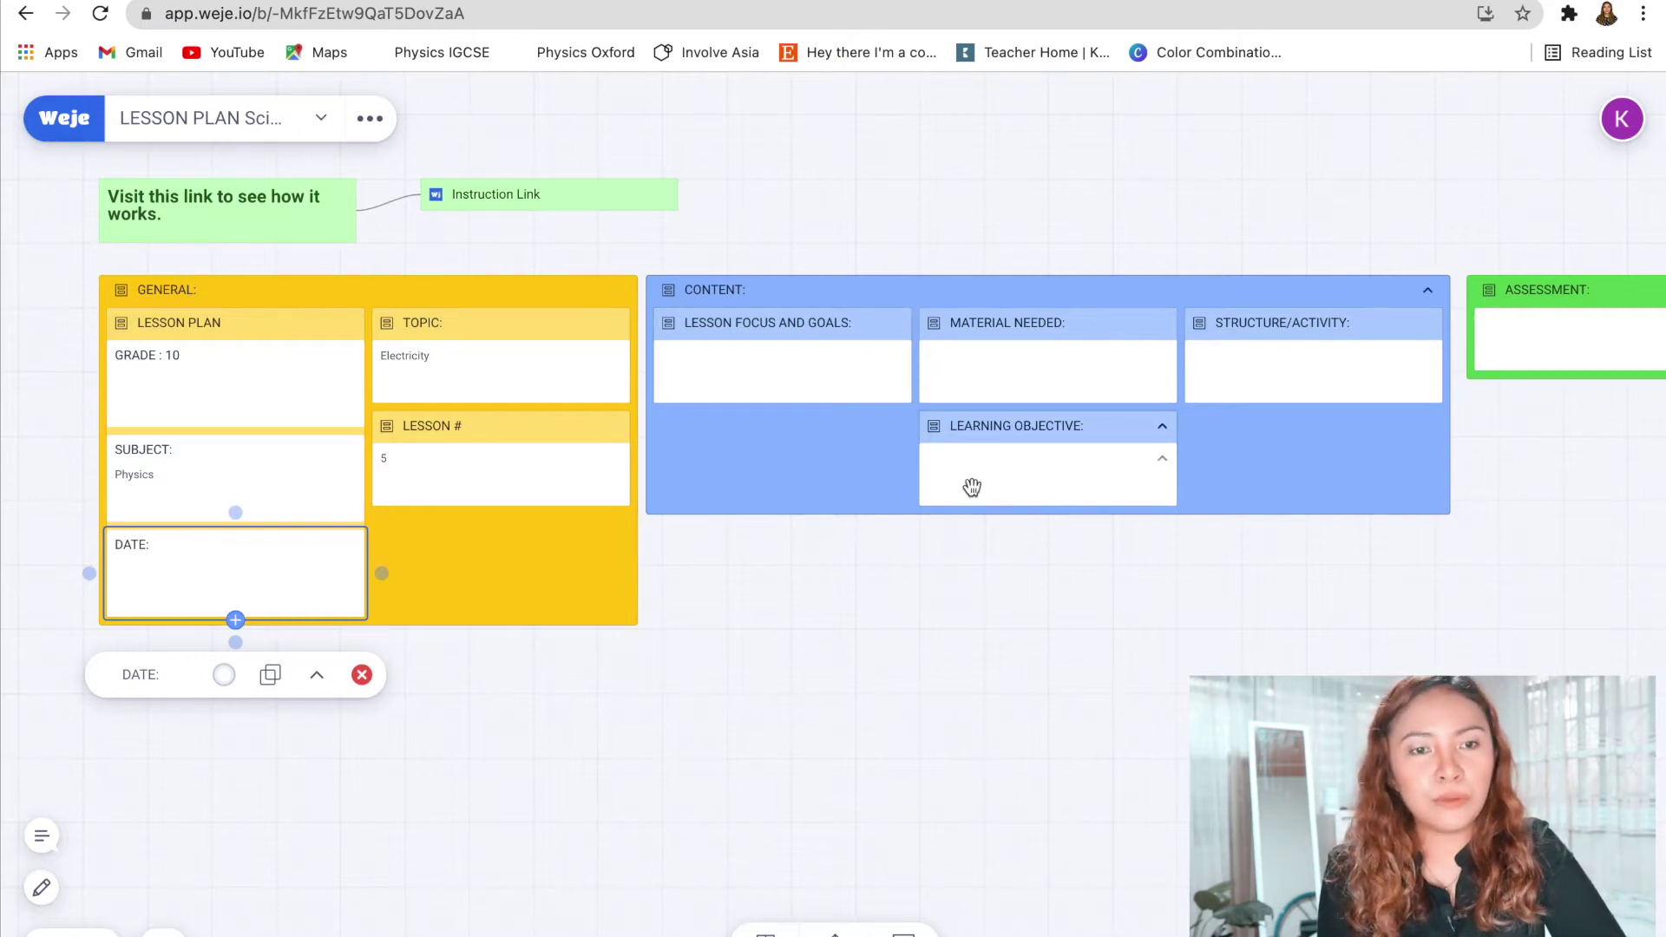
# Write 'I. Activity: importance of Electricity', 'II. Introduction', 'III. Presentation' in STRUCTURE/ACTIVITY
pyautogui.click(1046, 574)
pyautogui.hscroll(5, 1046, 575)
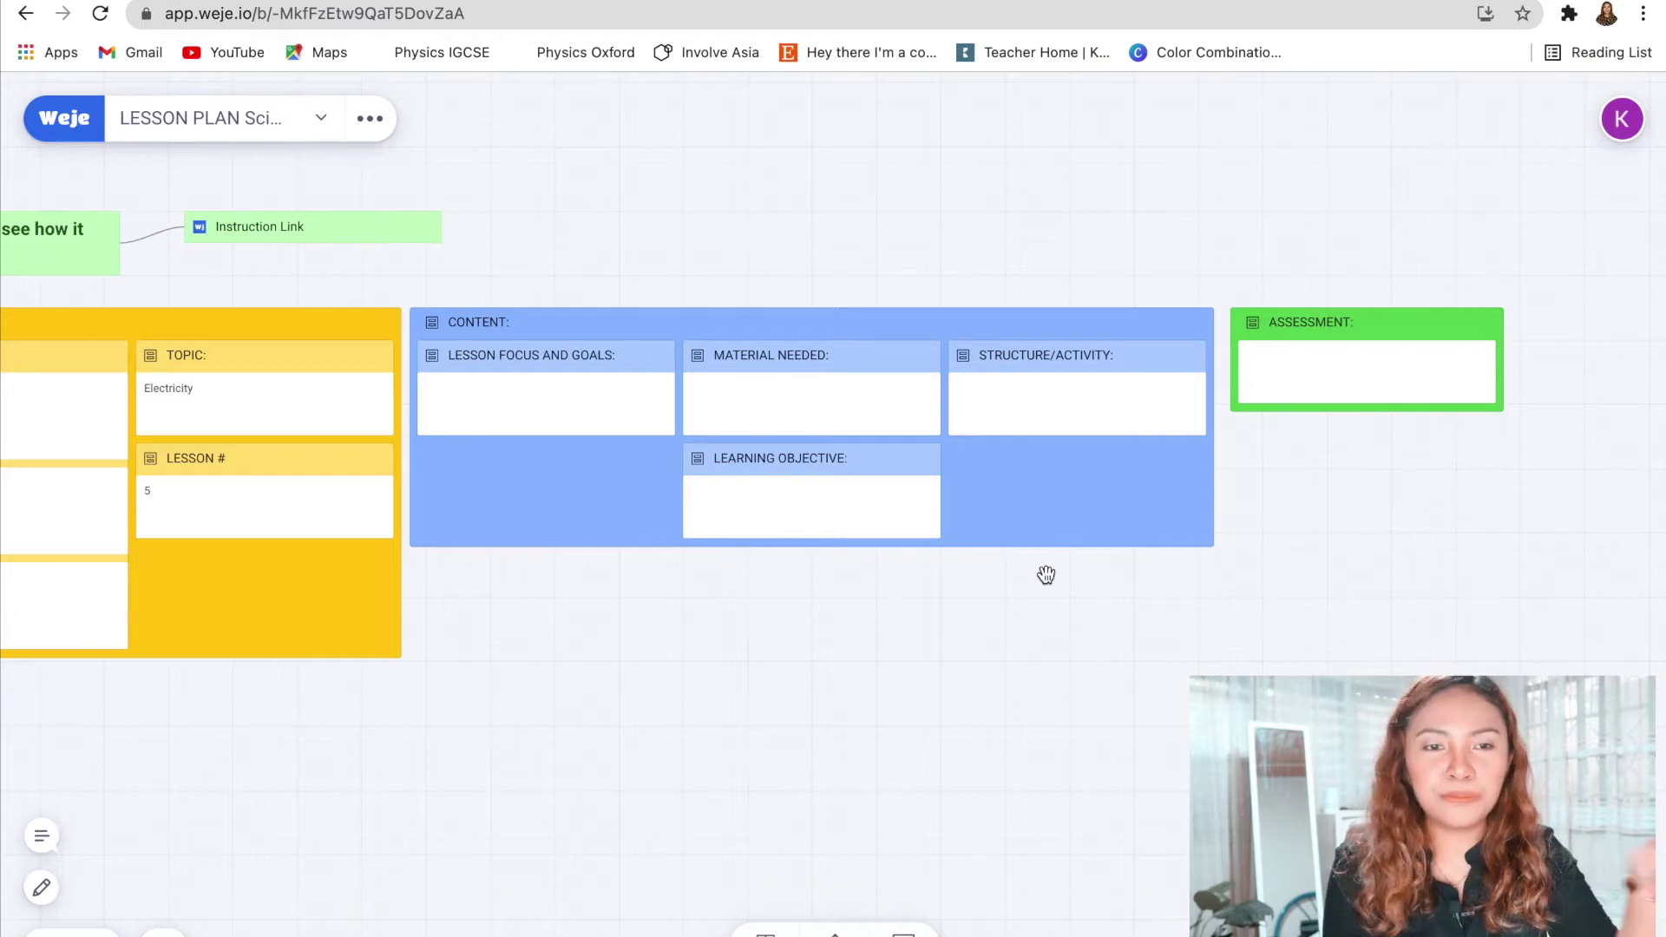
pyautogui.click(1051, 423)
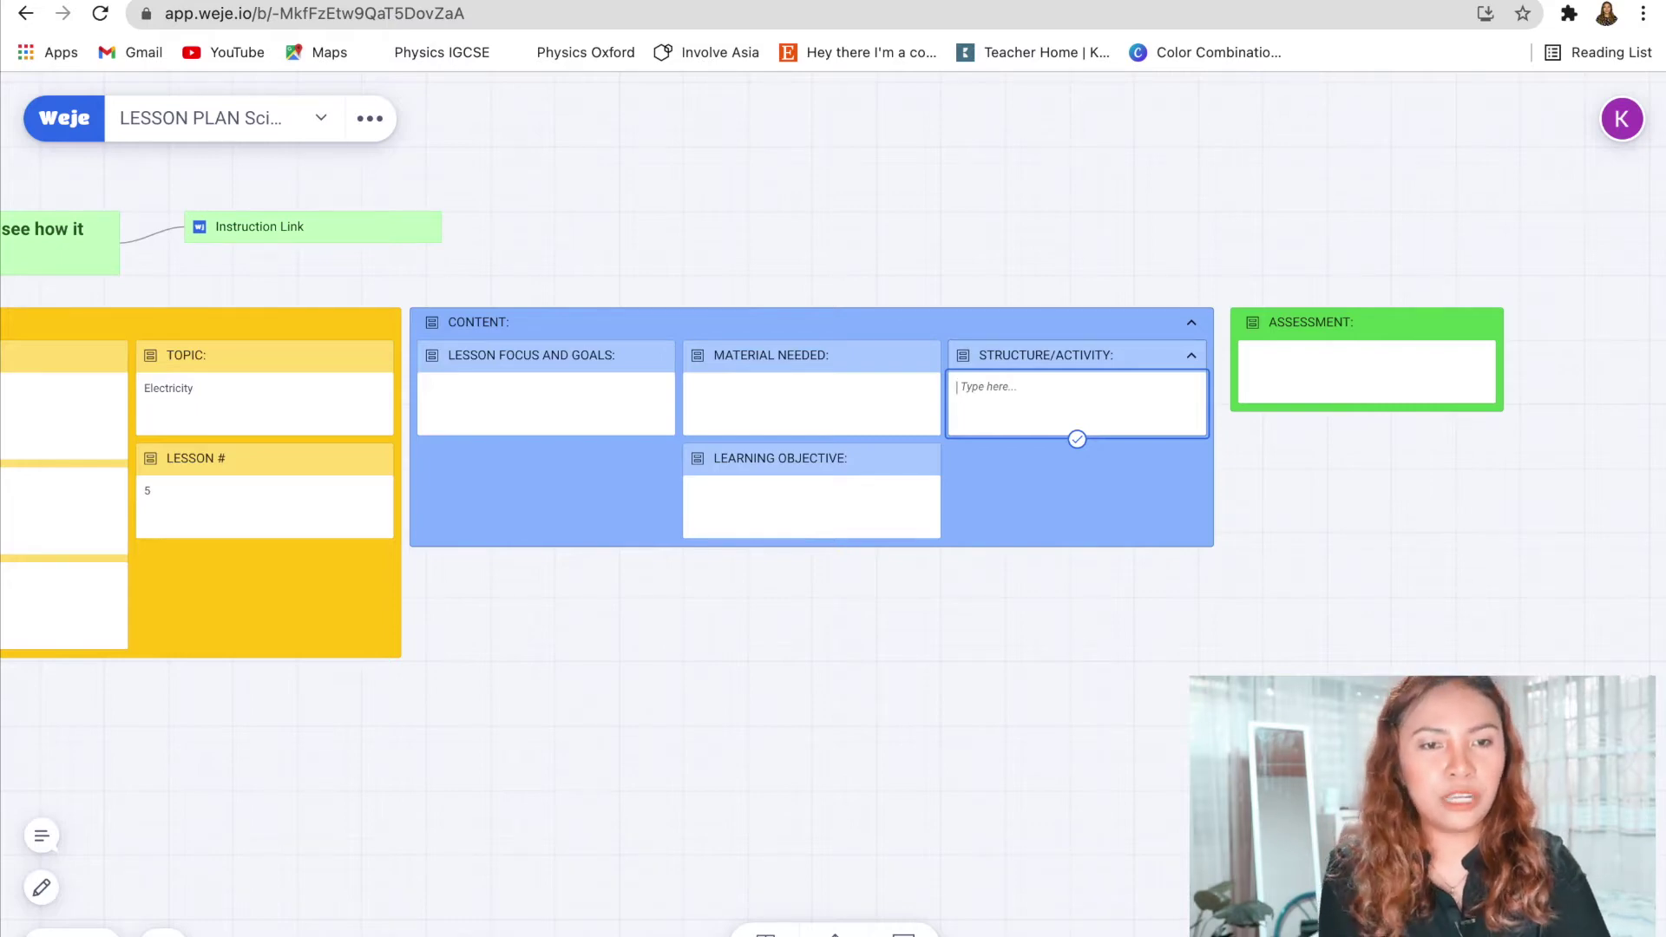
pyautogui.write('(')
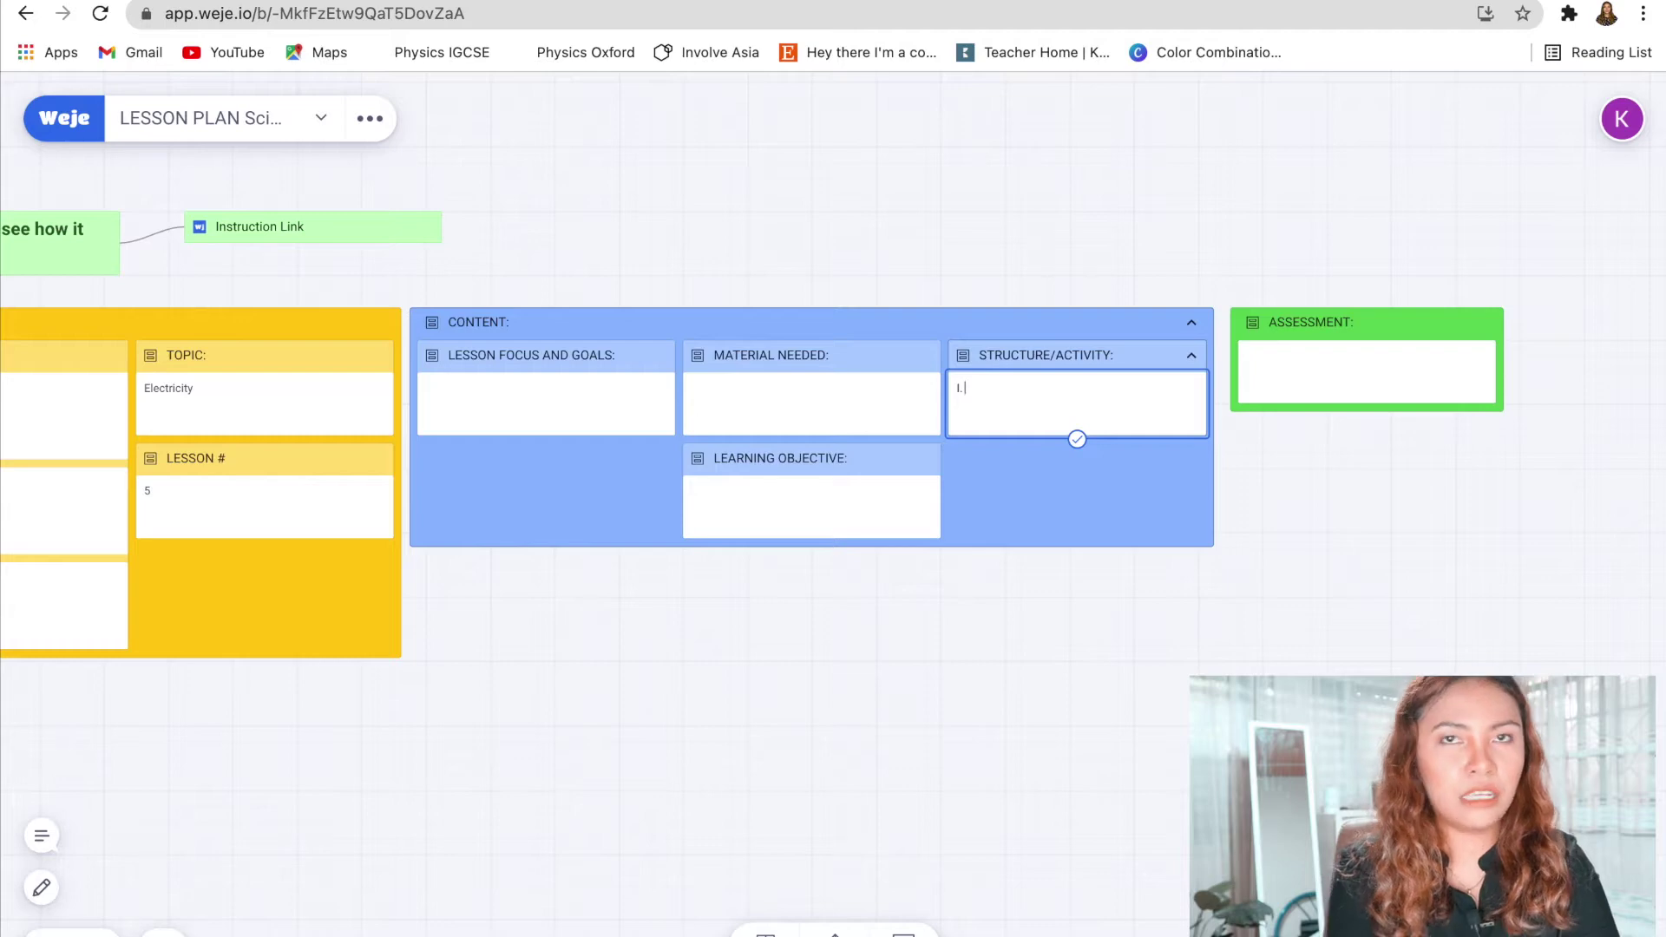
pyautogui.write('. Some')
pyautogui.press('BackSpace')
pyautogui.press('BackSpace')
pyautogui.press('BackSpace')
pyautogui.press('BackSpace')
pyautogui.press('BackSpace')
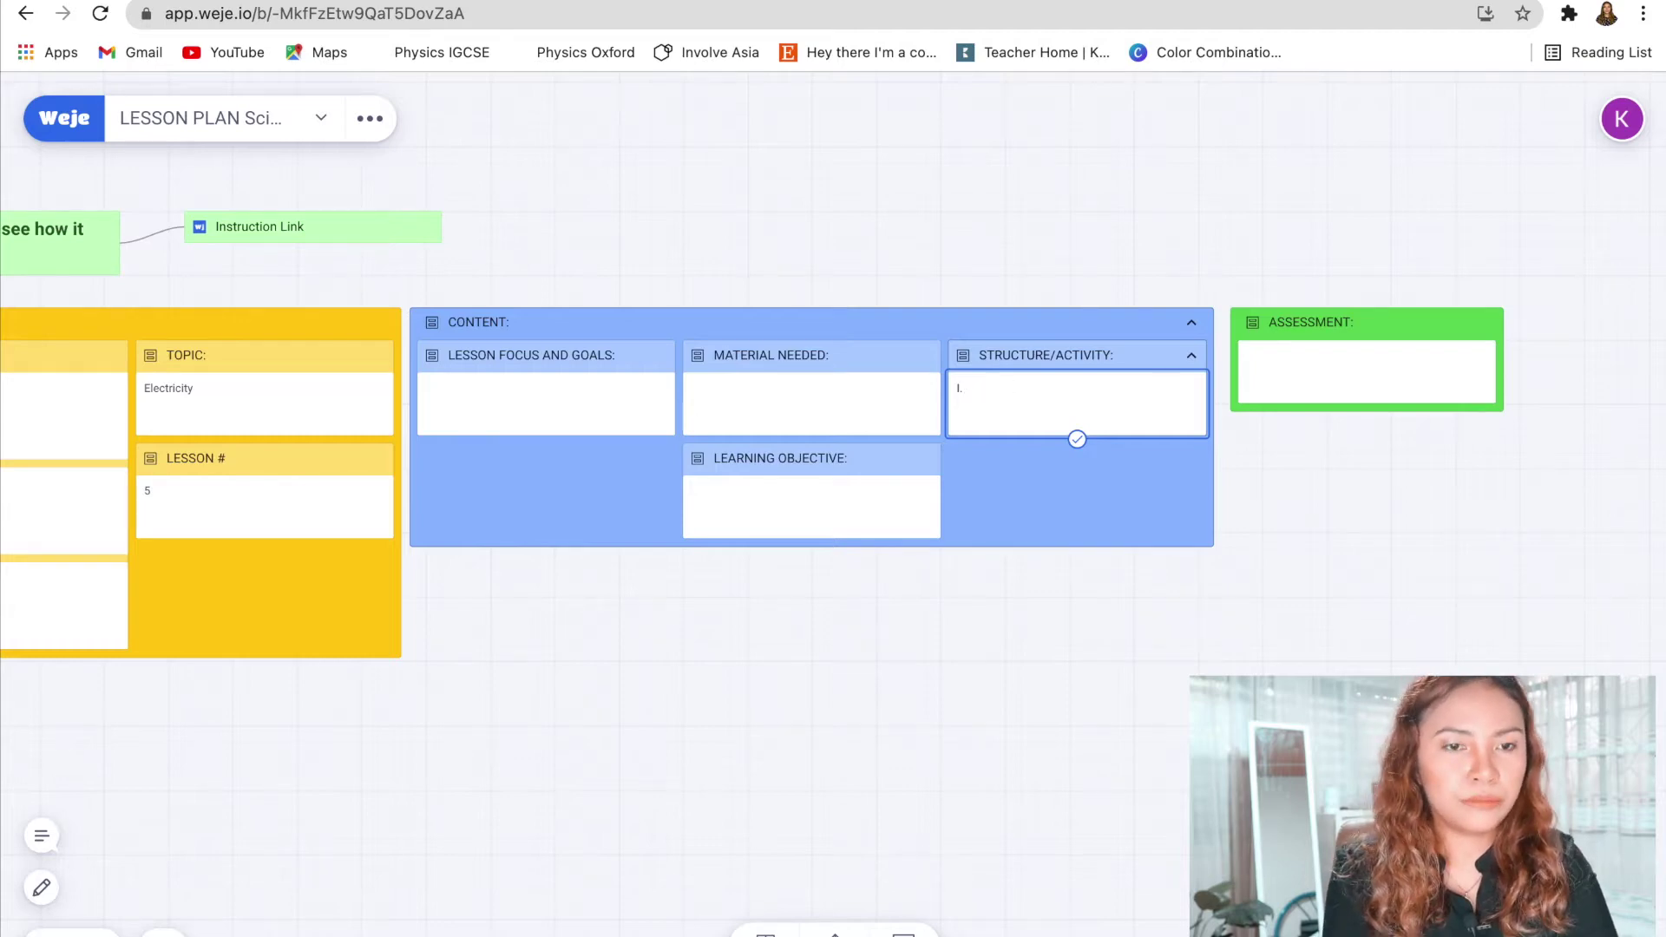
pyautogui.write('Activit')
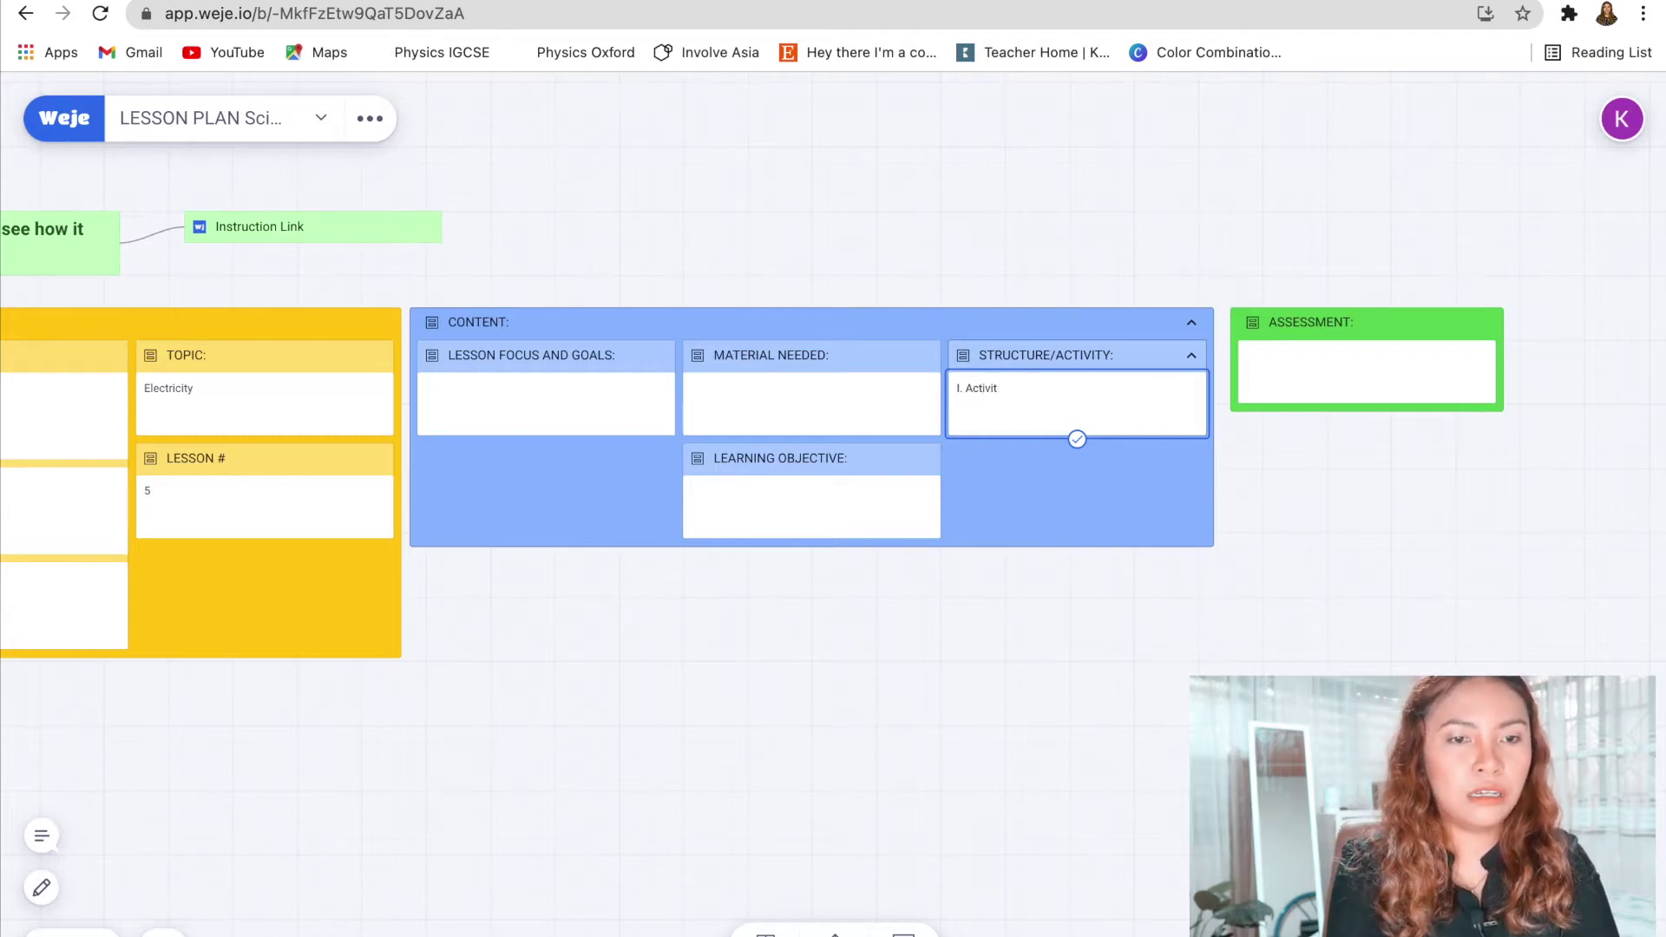
pyautogui.write('y: ')
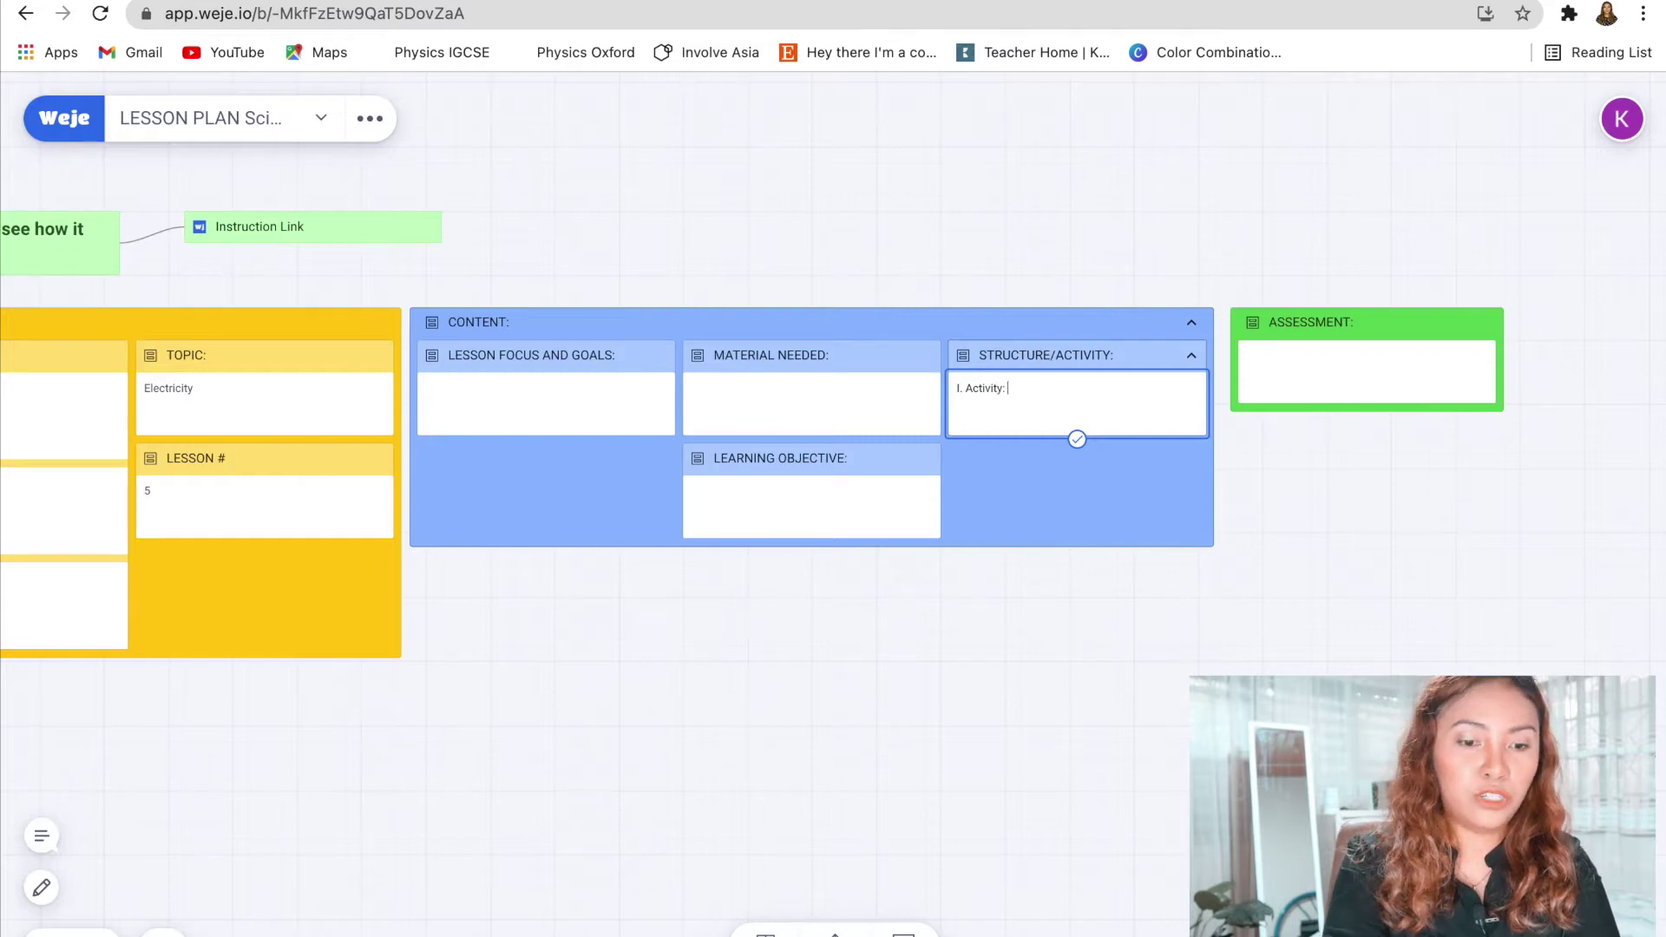
pyautogui.write('importance of')
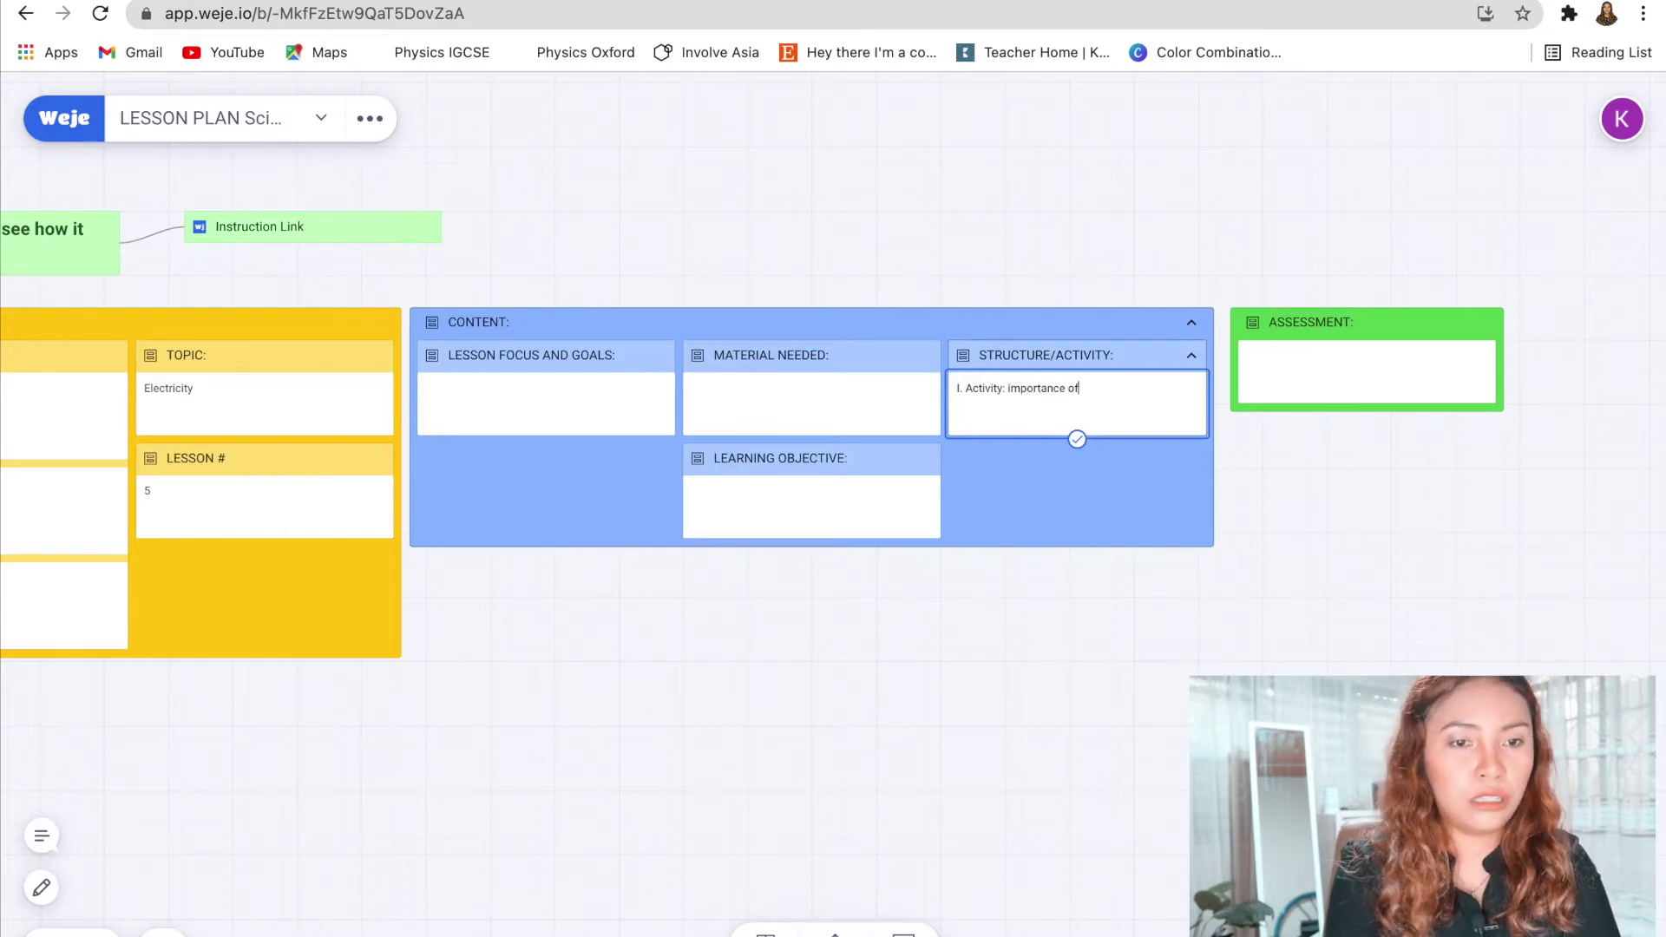
pyautogui.write(' Electricity ')
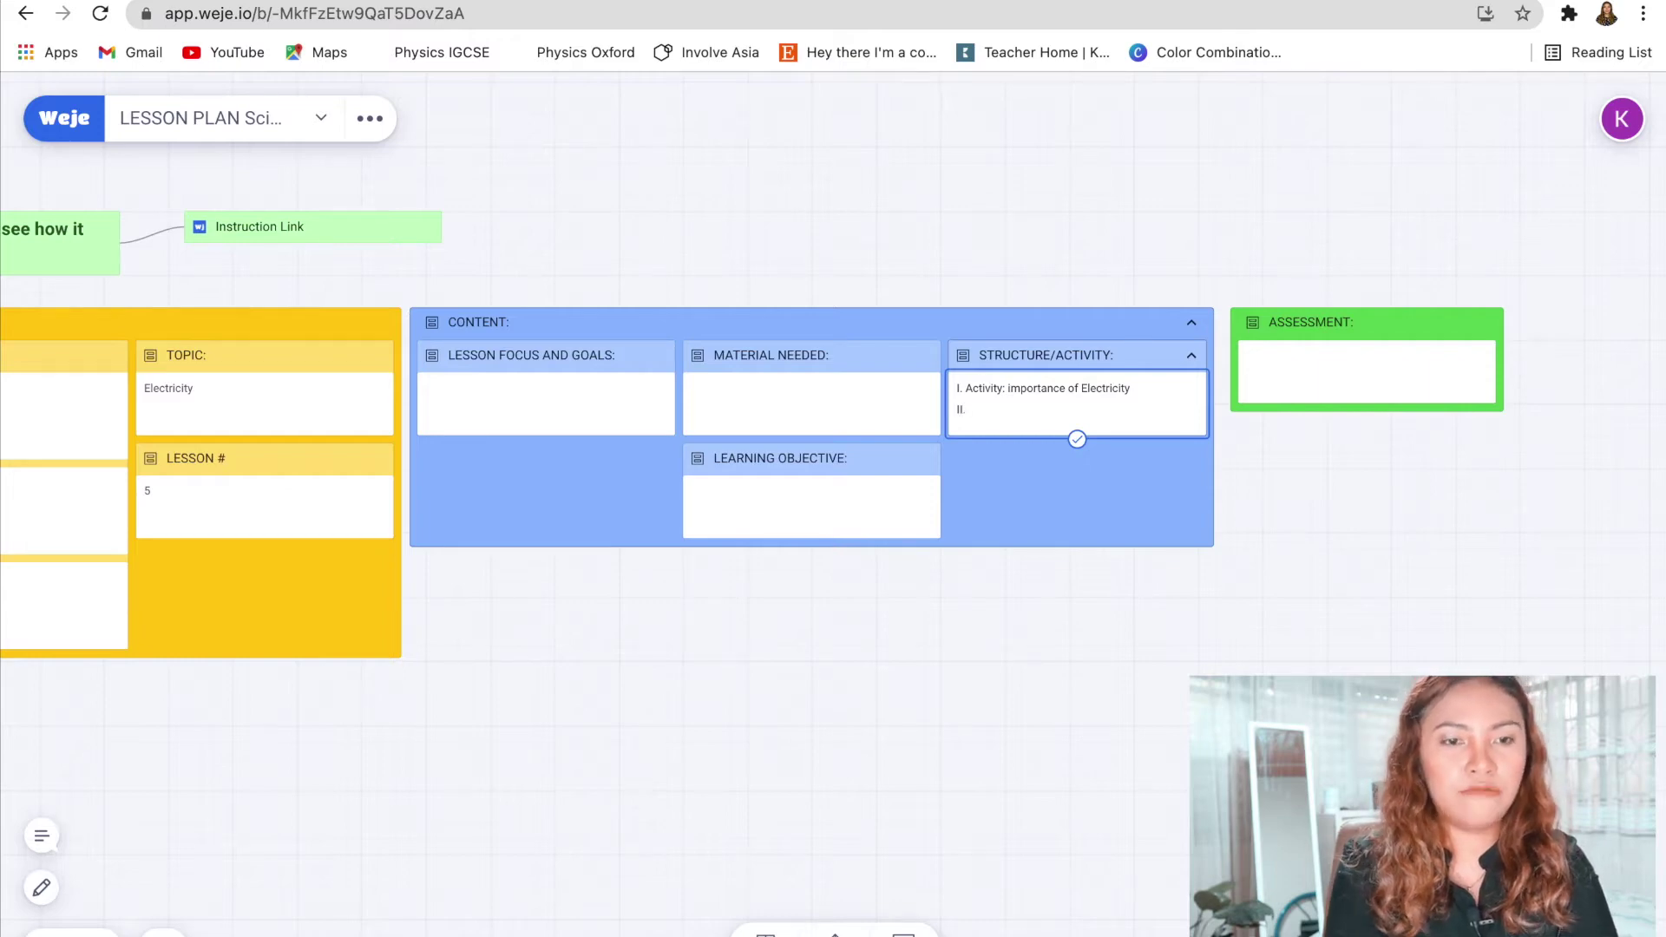
pyautogui.write('II. In')
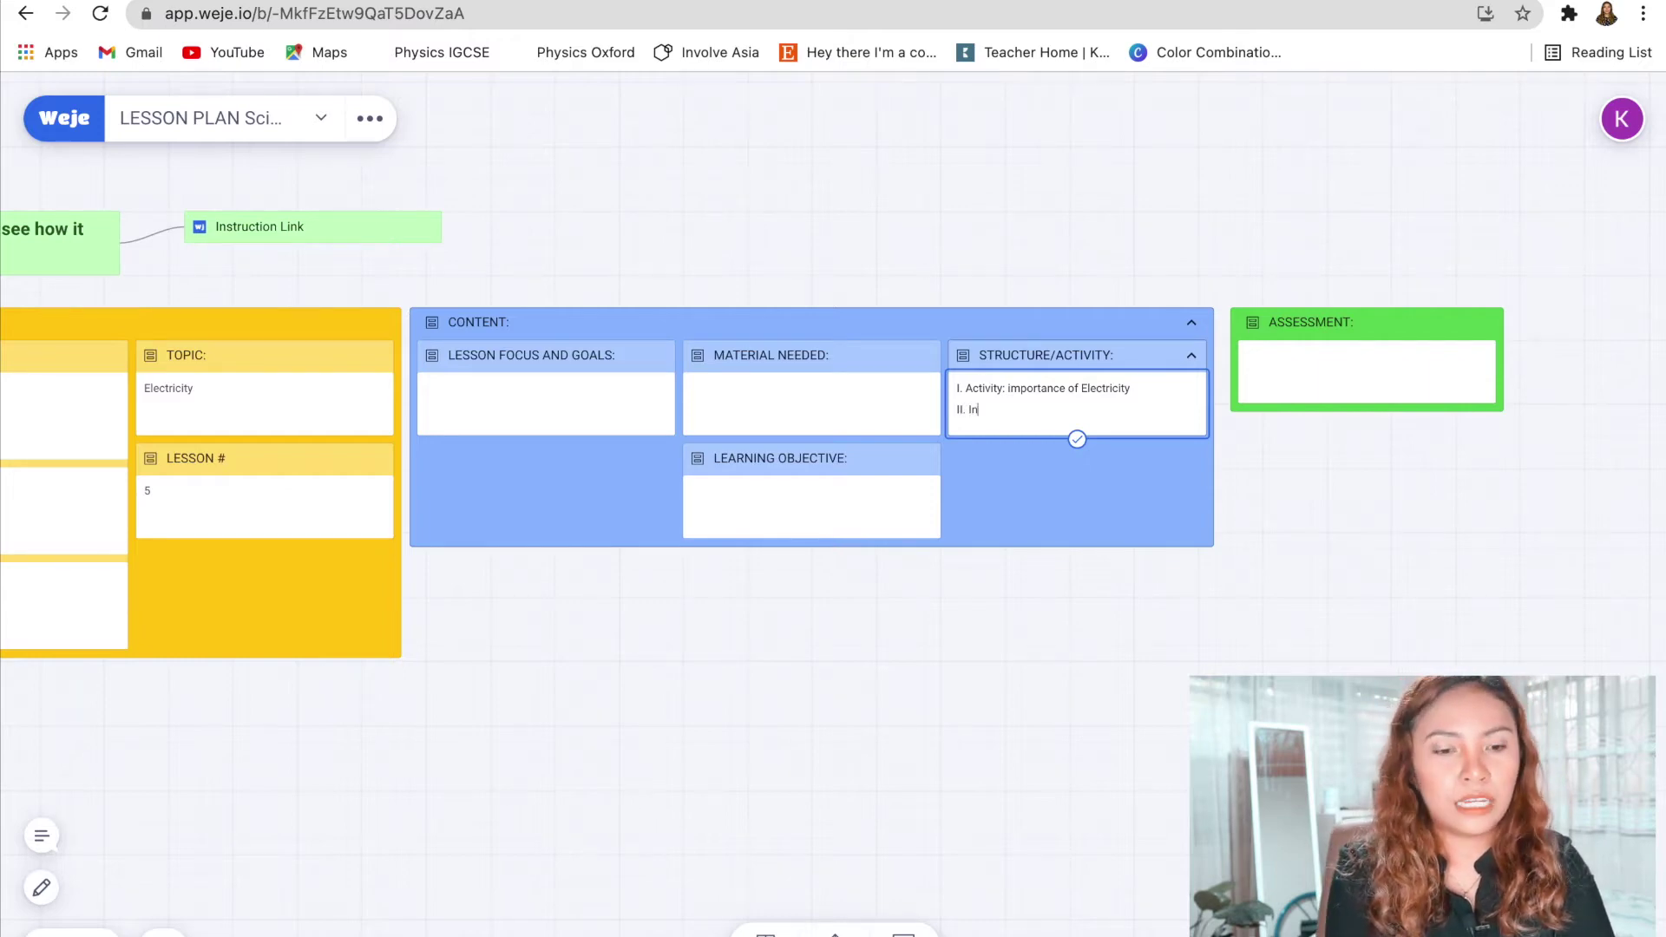
pyautogui.write('troduction')
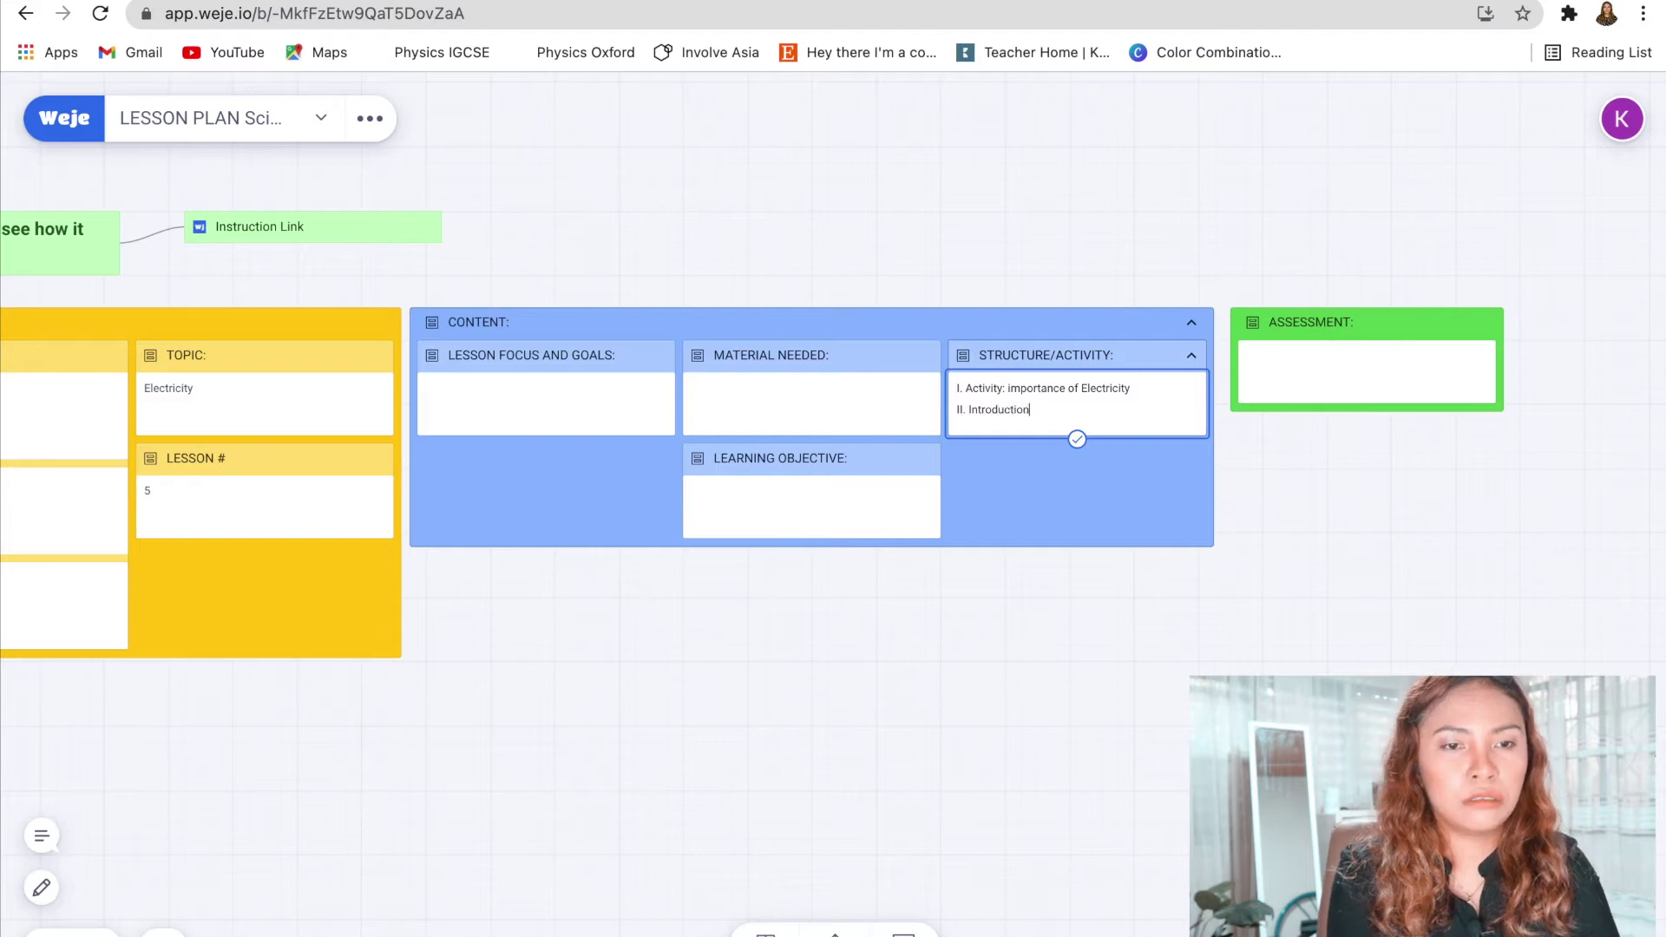
pyautogui.press('Return')
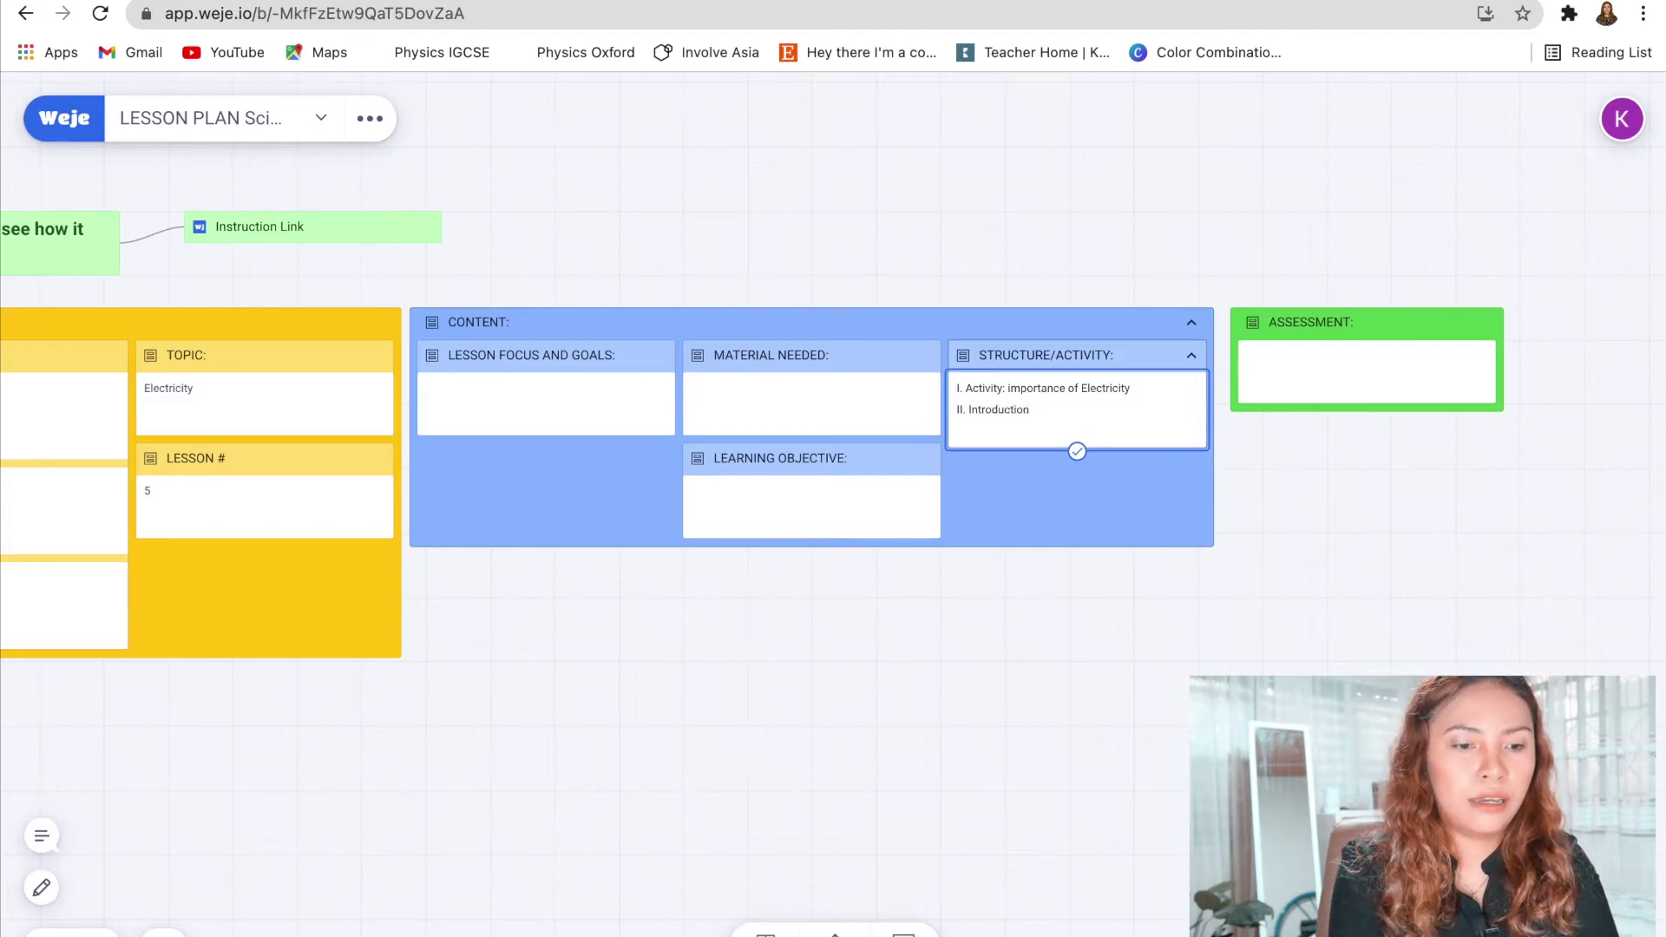
pyautogui.write('III')
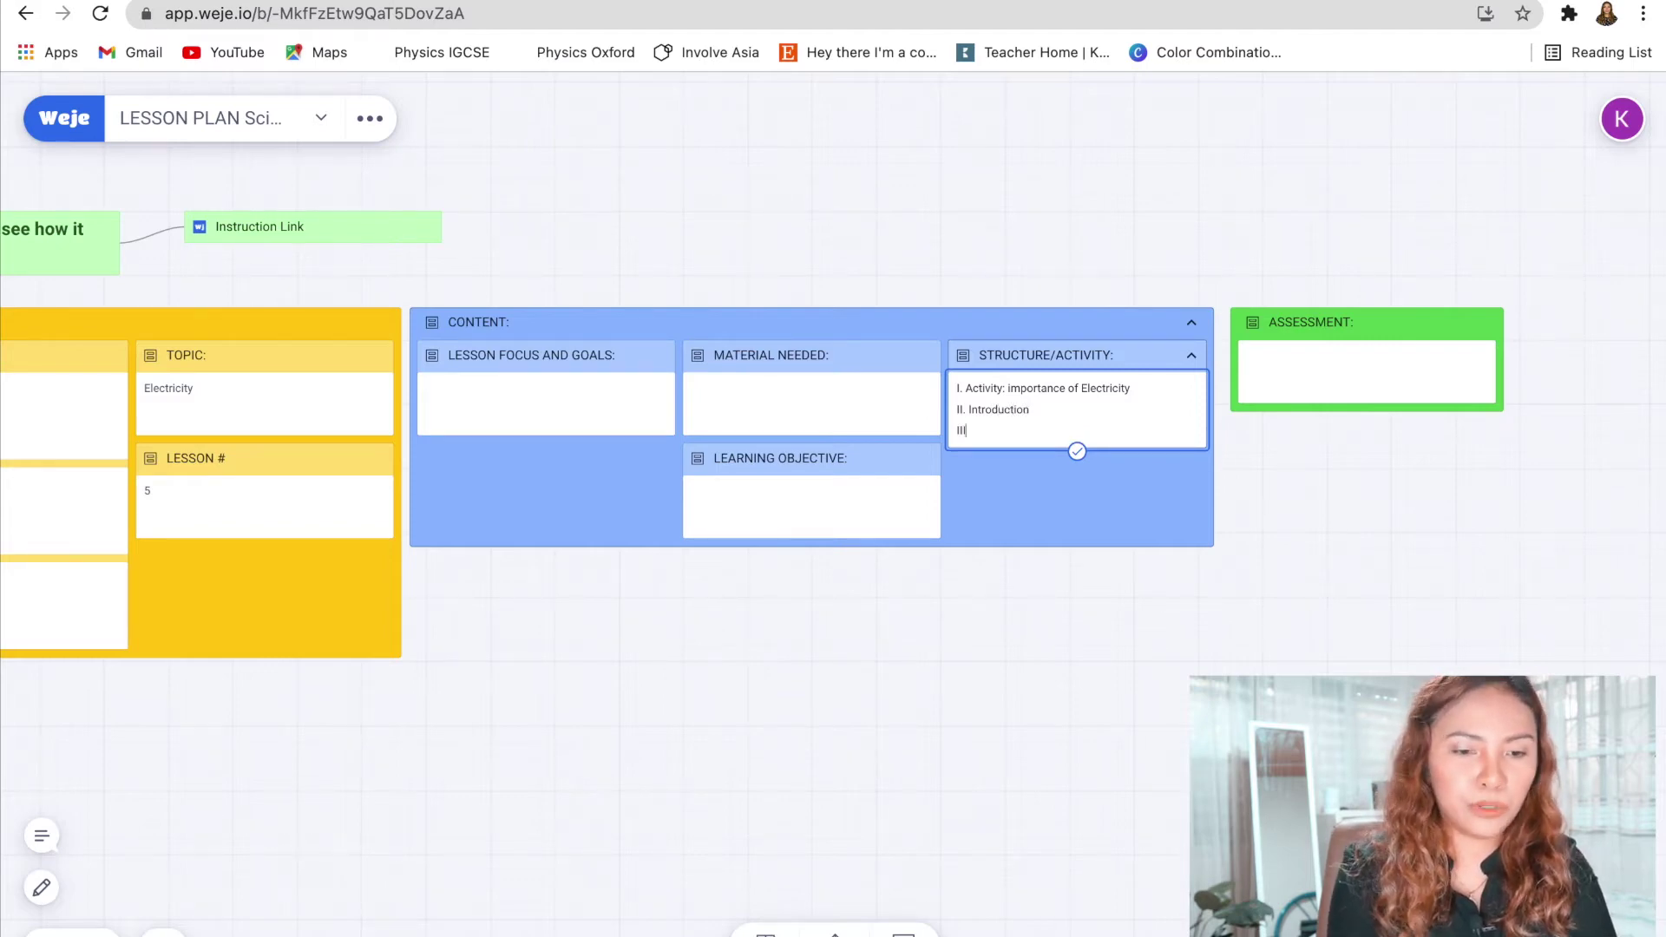
pyautogui.write('> Pre')
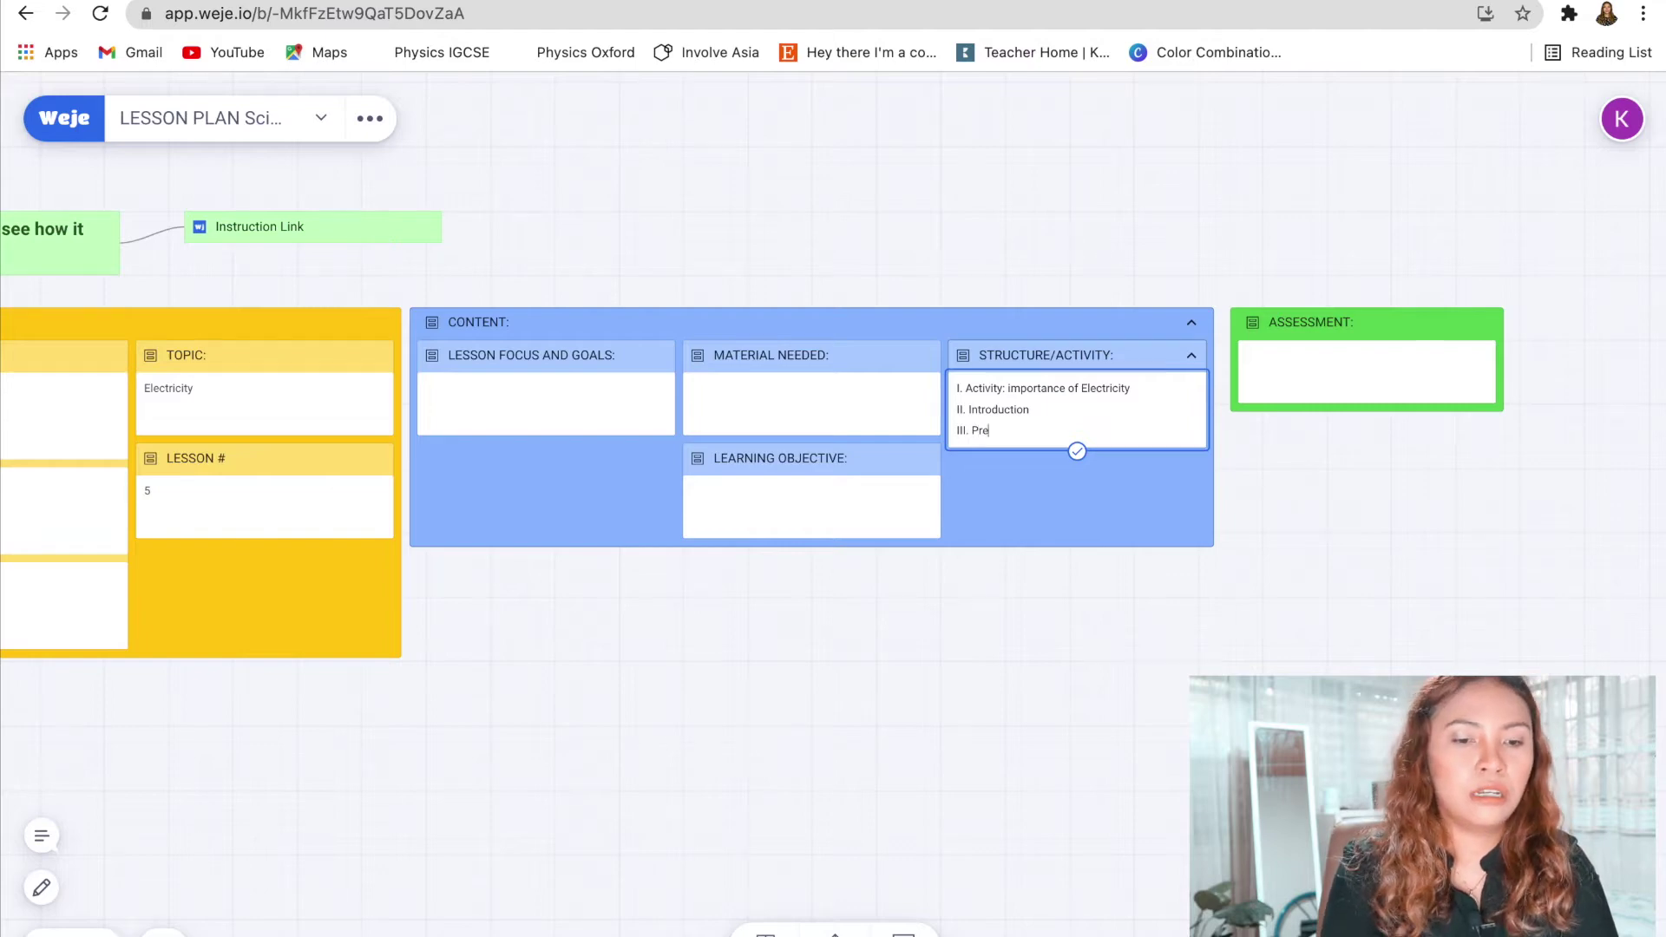
pyautogui.write('sentation')
pyautogui.press('Return')
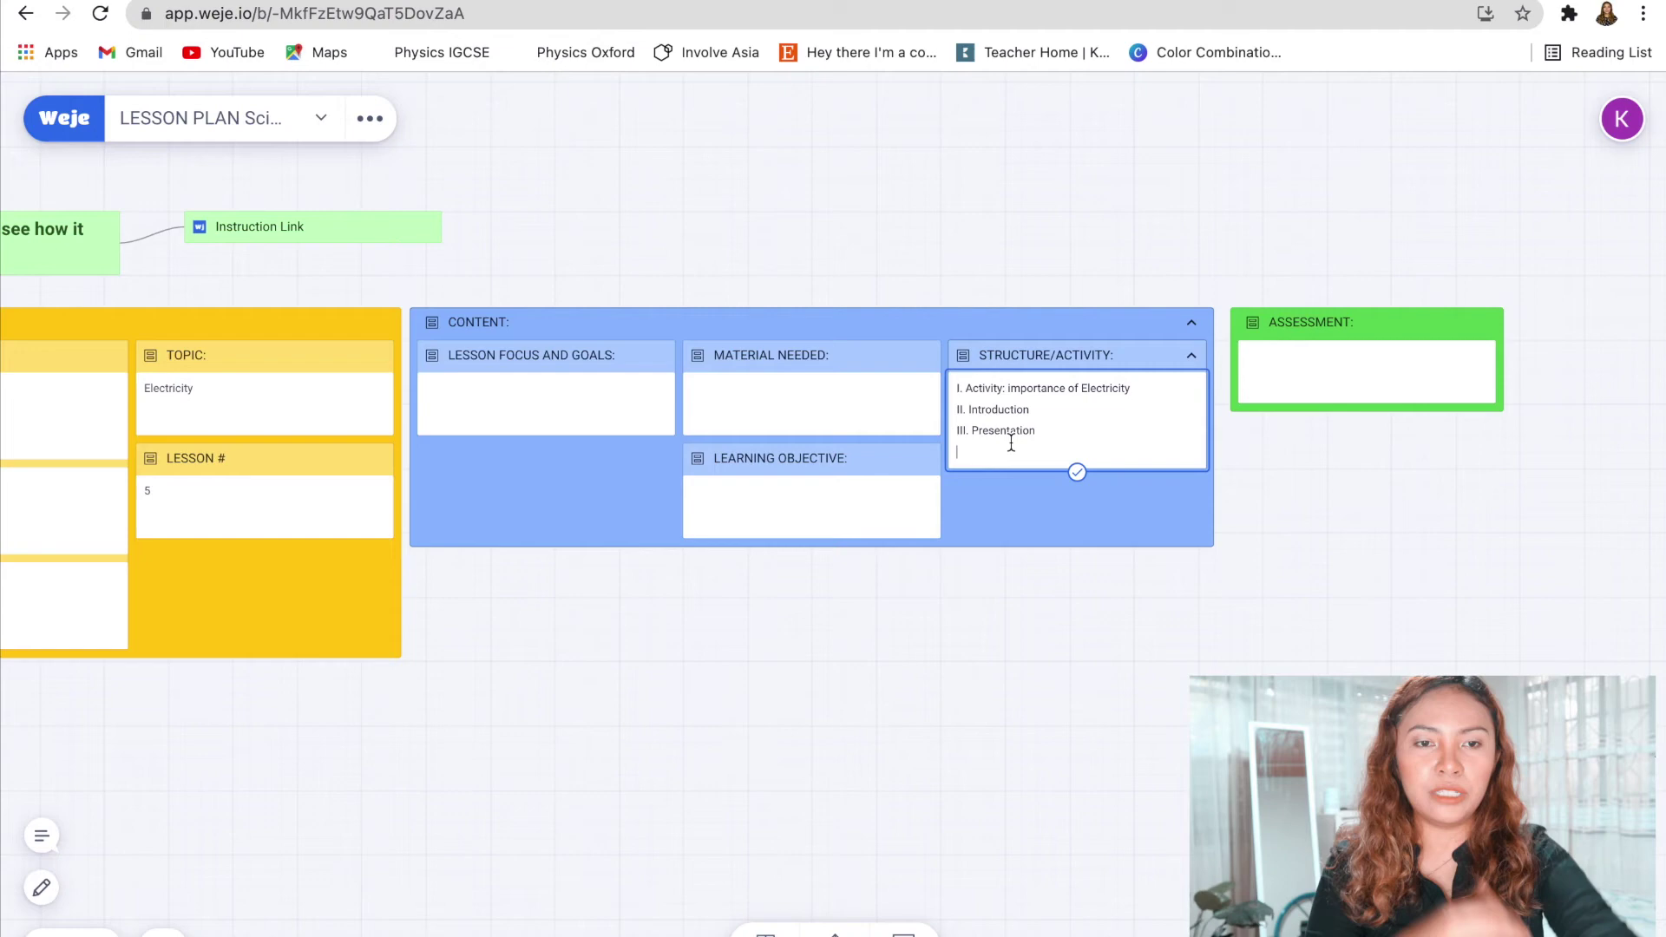
pyautogui.click(1077, 472)
# Move through the LEARNING OBJECTIVE, LESSON FOCUS and MATERIAL NEEDED cards to edit ASSESSMENT
pyautogui.click(771, 508)
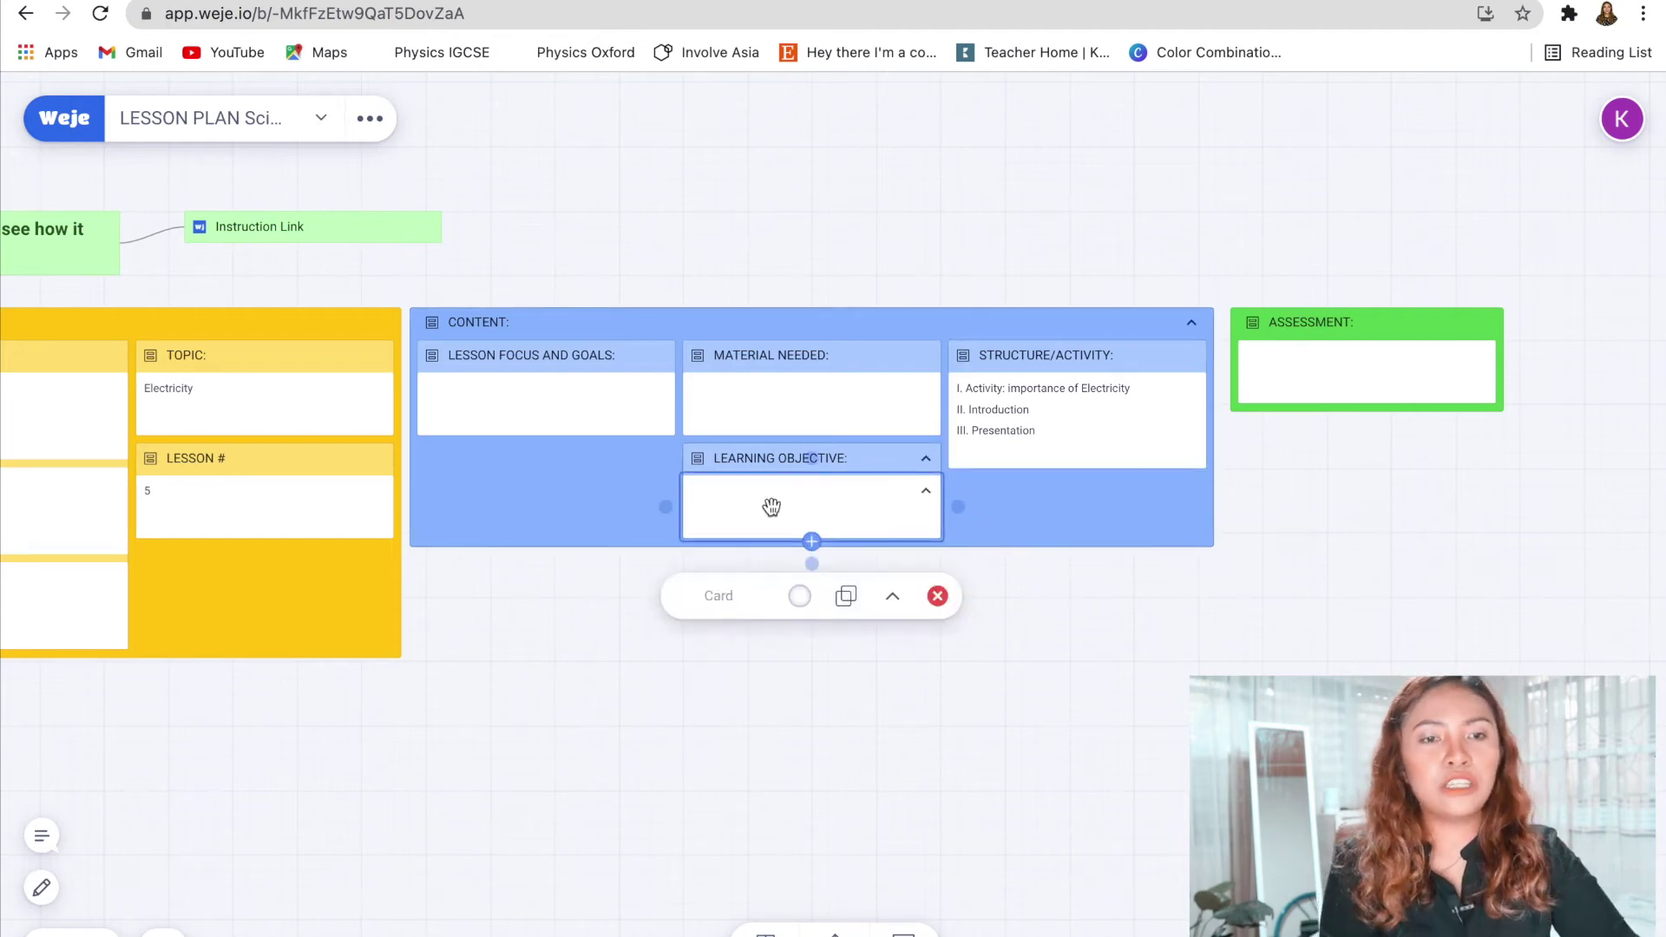
pyautogui.click(541, 420)
pyautogui.click(804, 412)
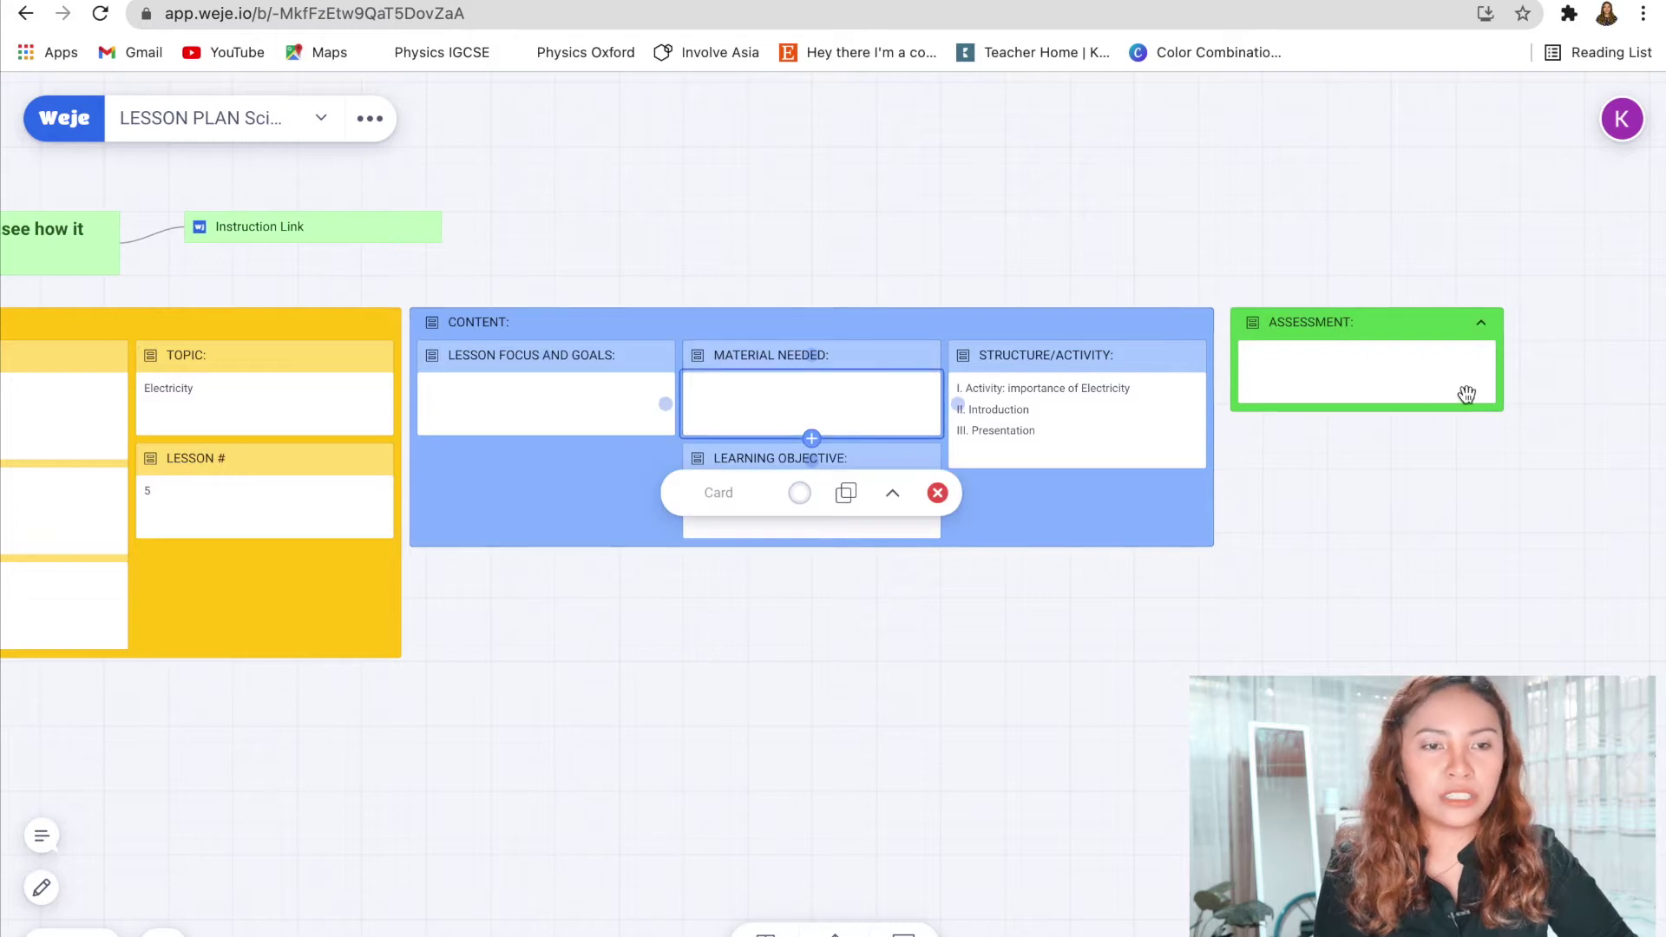
pyautogui.click(1421, 398)
pyautogui.click(1421, 398)
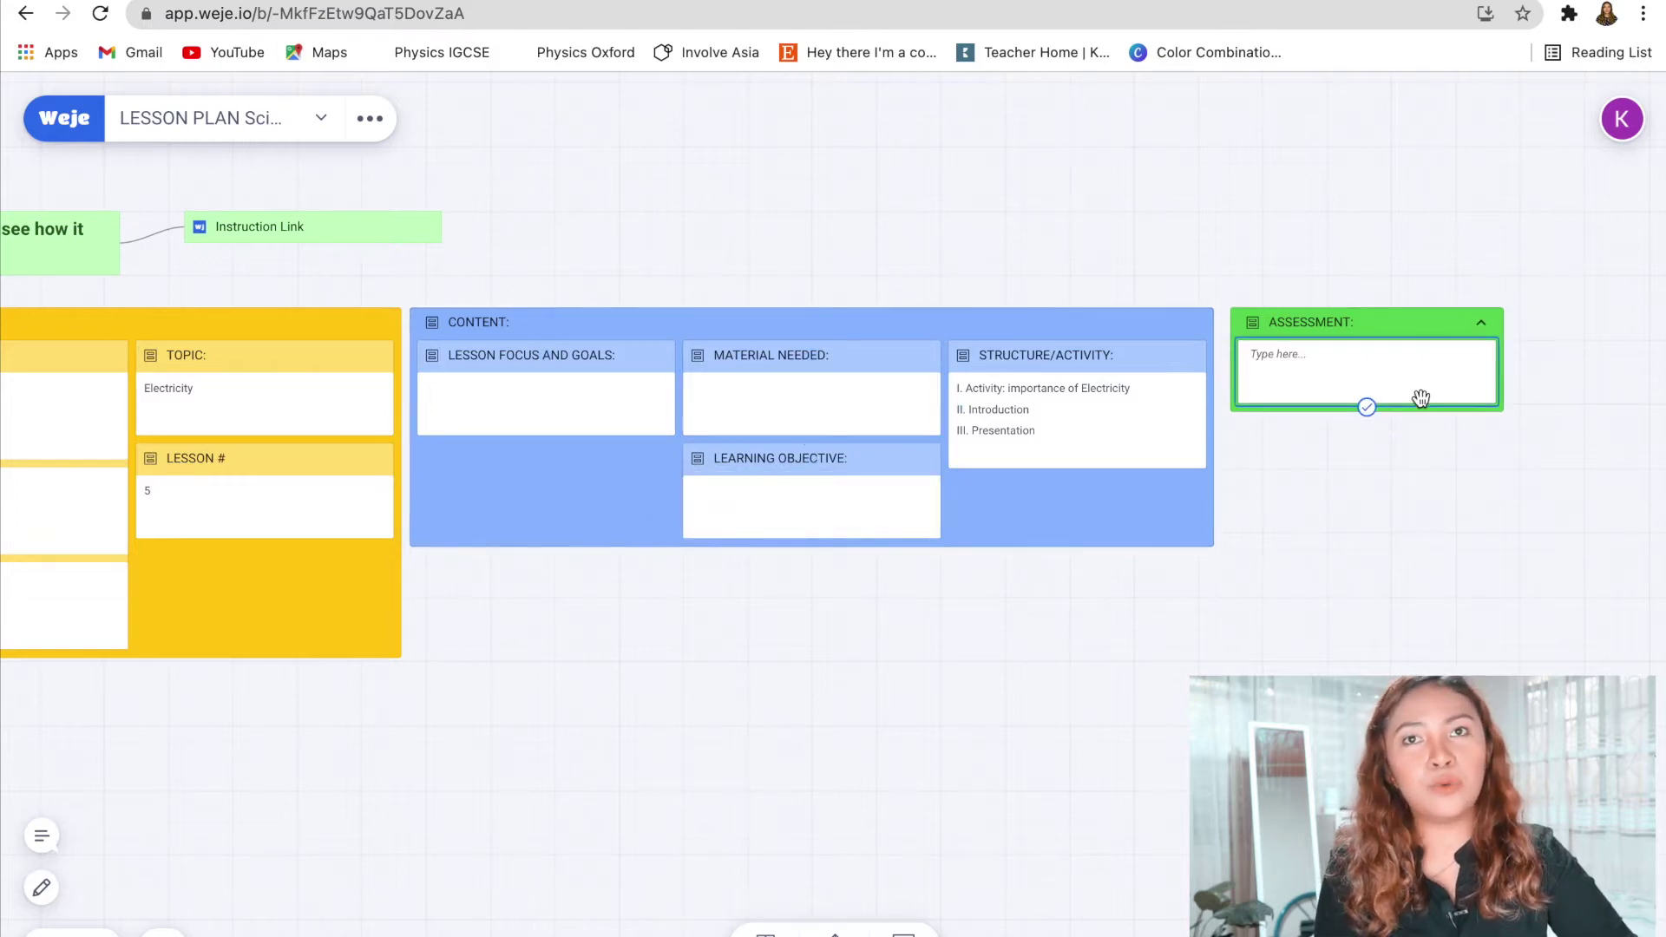
# Enter 'Workbook' and 'Unit Test' as two lines in the ASSESSMENT card
pyautogui.click(1367, 406)
pyautogui.click(1304, 365)
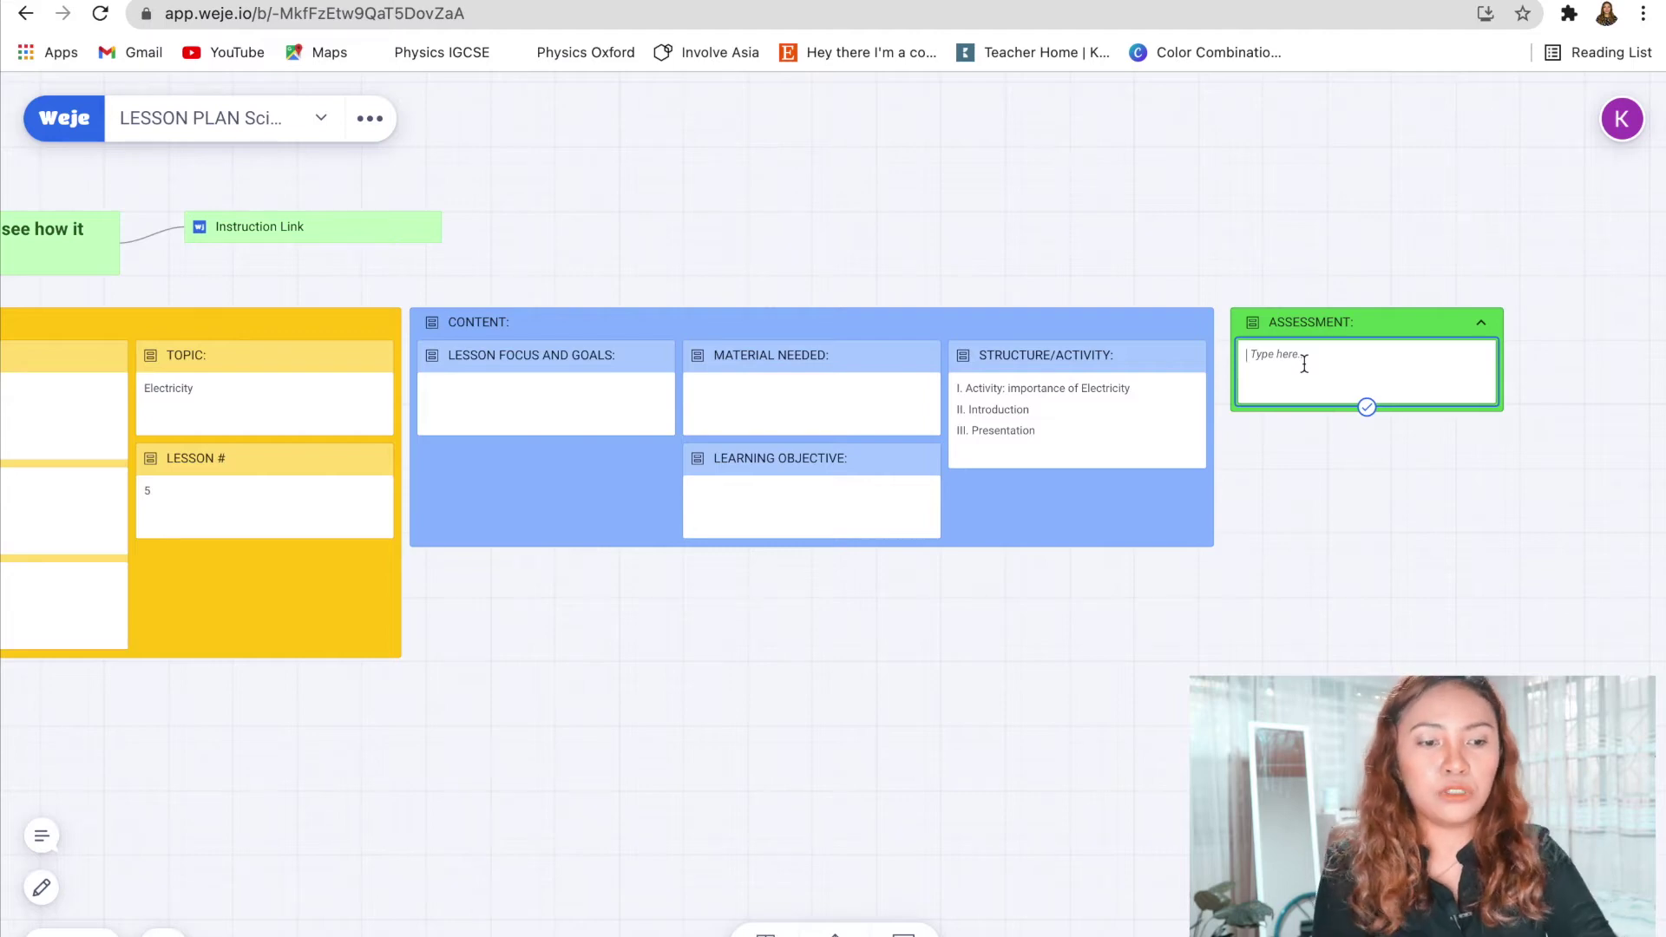
pyautogui.write('Workbook')
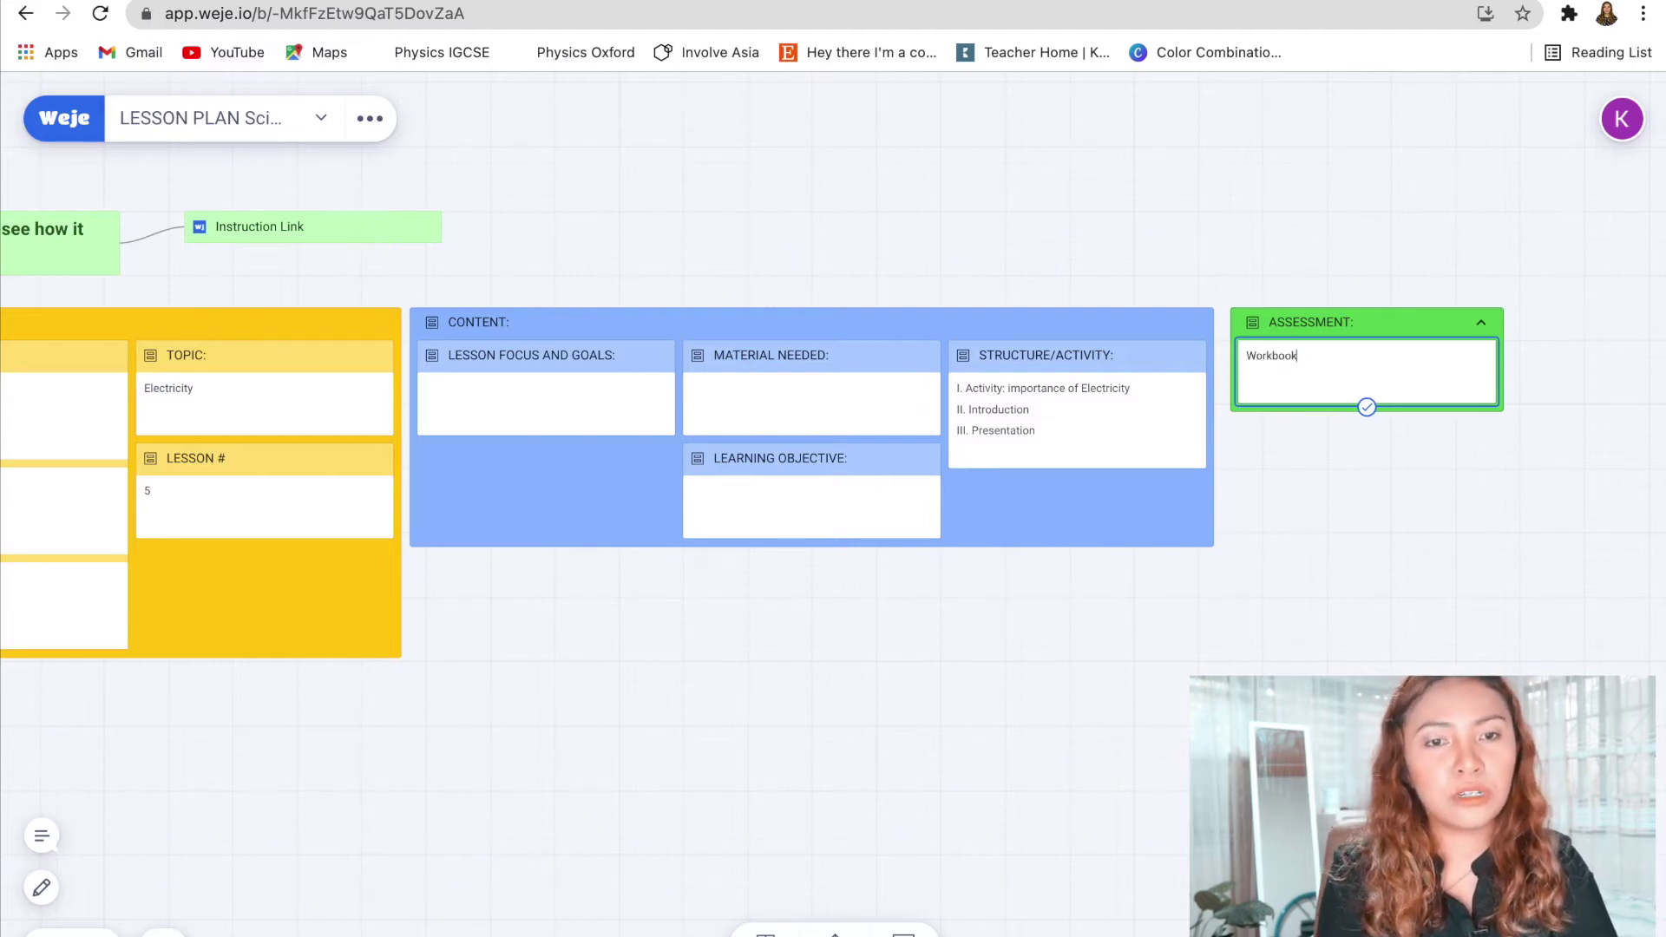
pyautogui.press('Return')
pyautogui.write('Unit ')
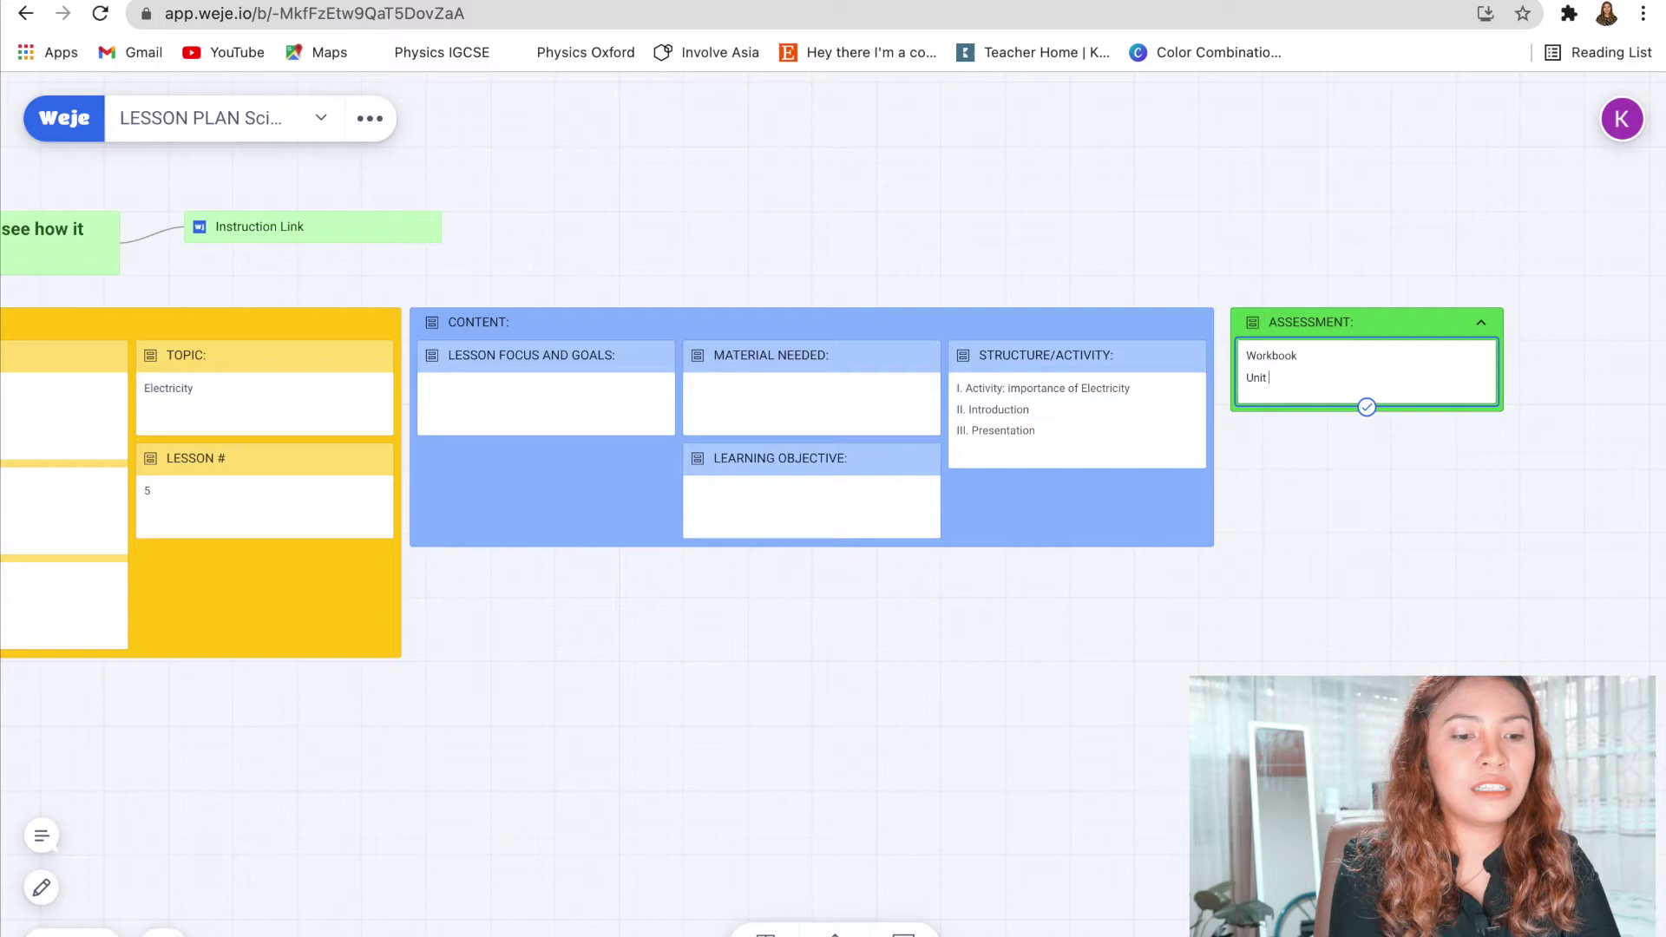
pyautogui.write('Test')
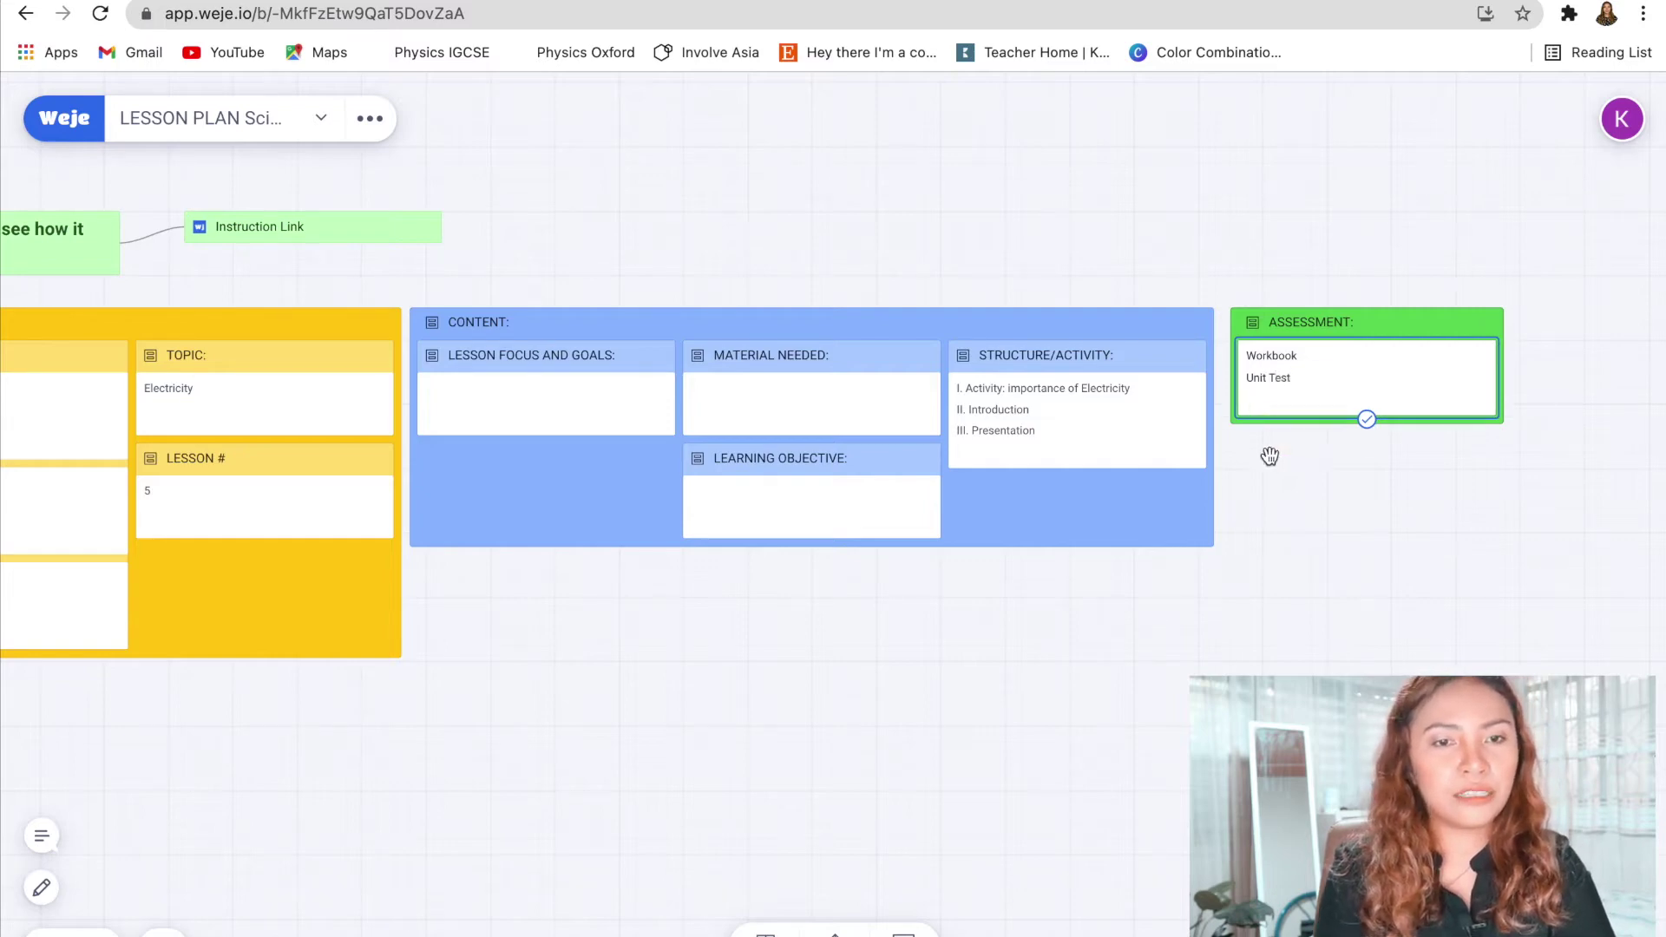
pyautogui.click(1312, 518)
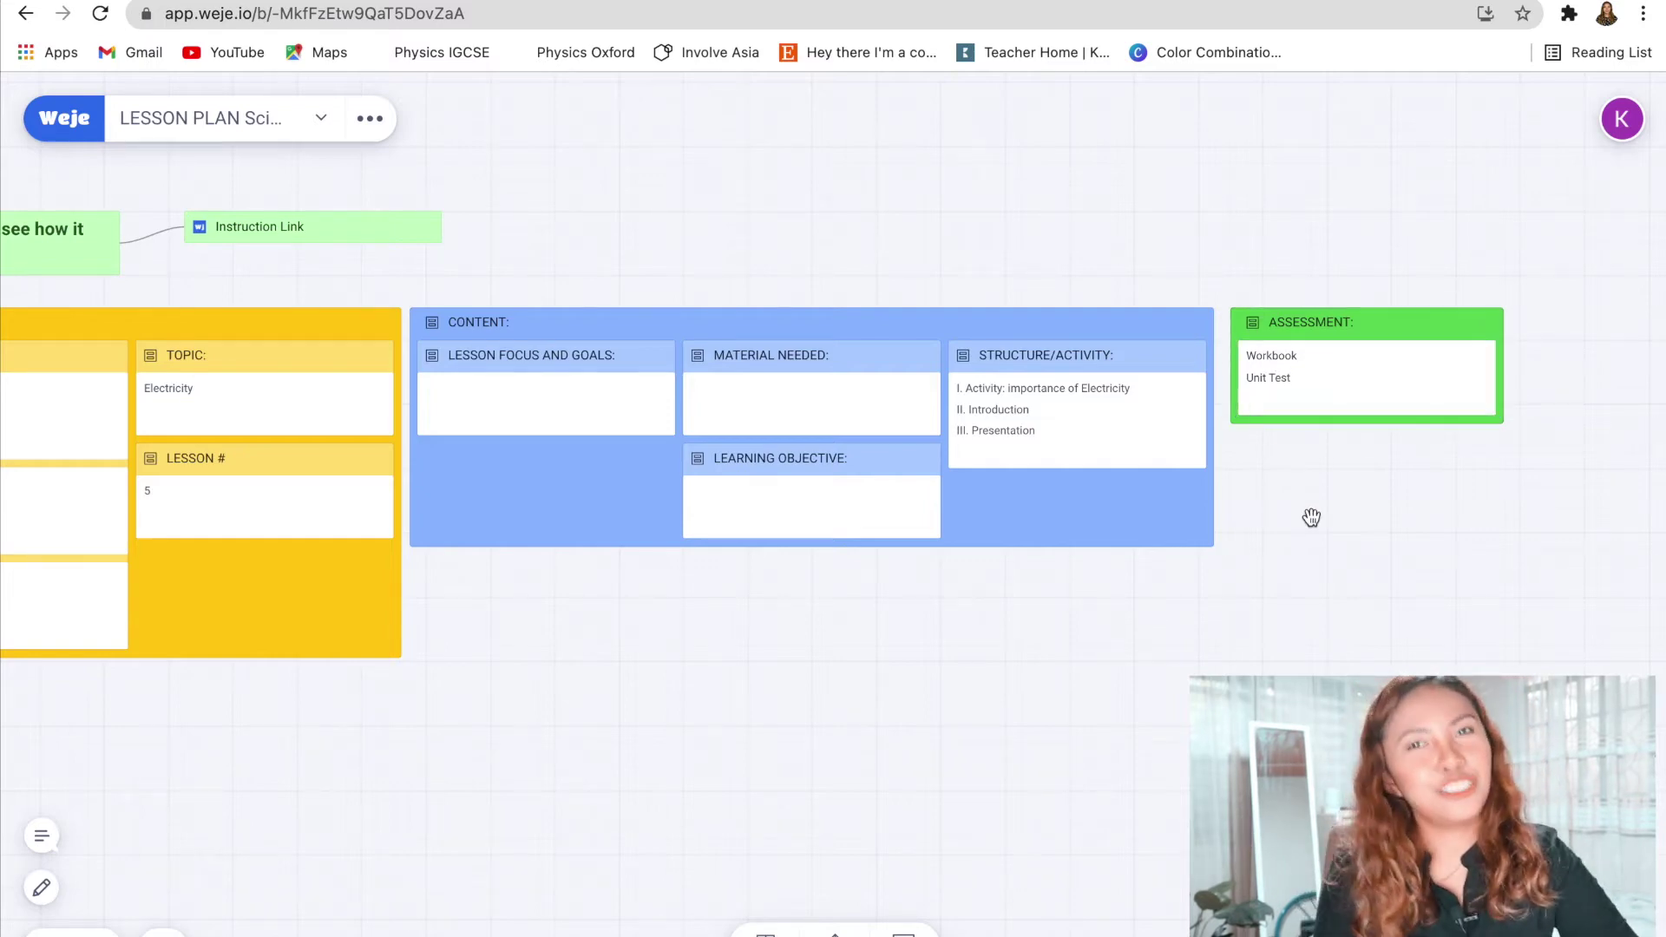
# Pan the board so the GENERAL, CONTENT and ASSESSMENT sections show together
pyautogui.hscroll(-10, 1312, 518)
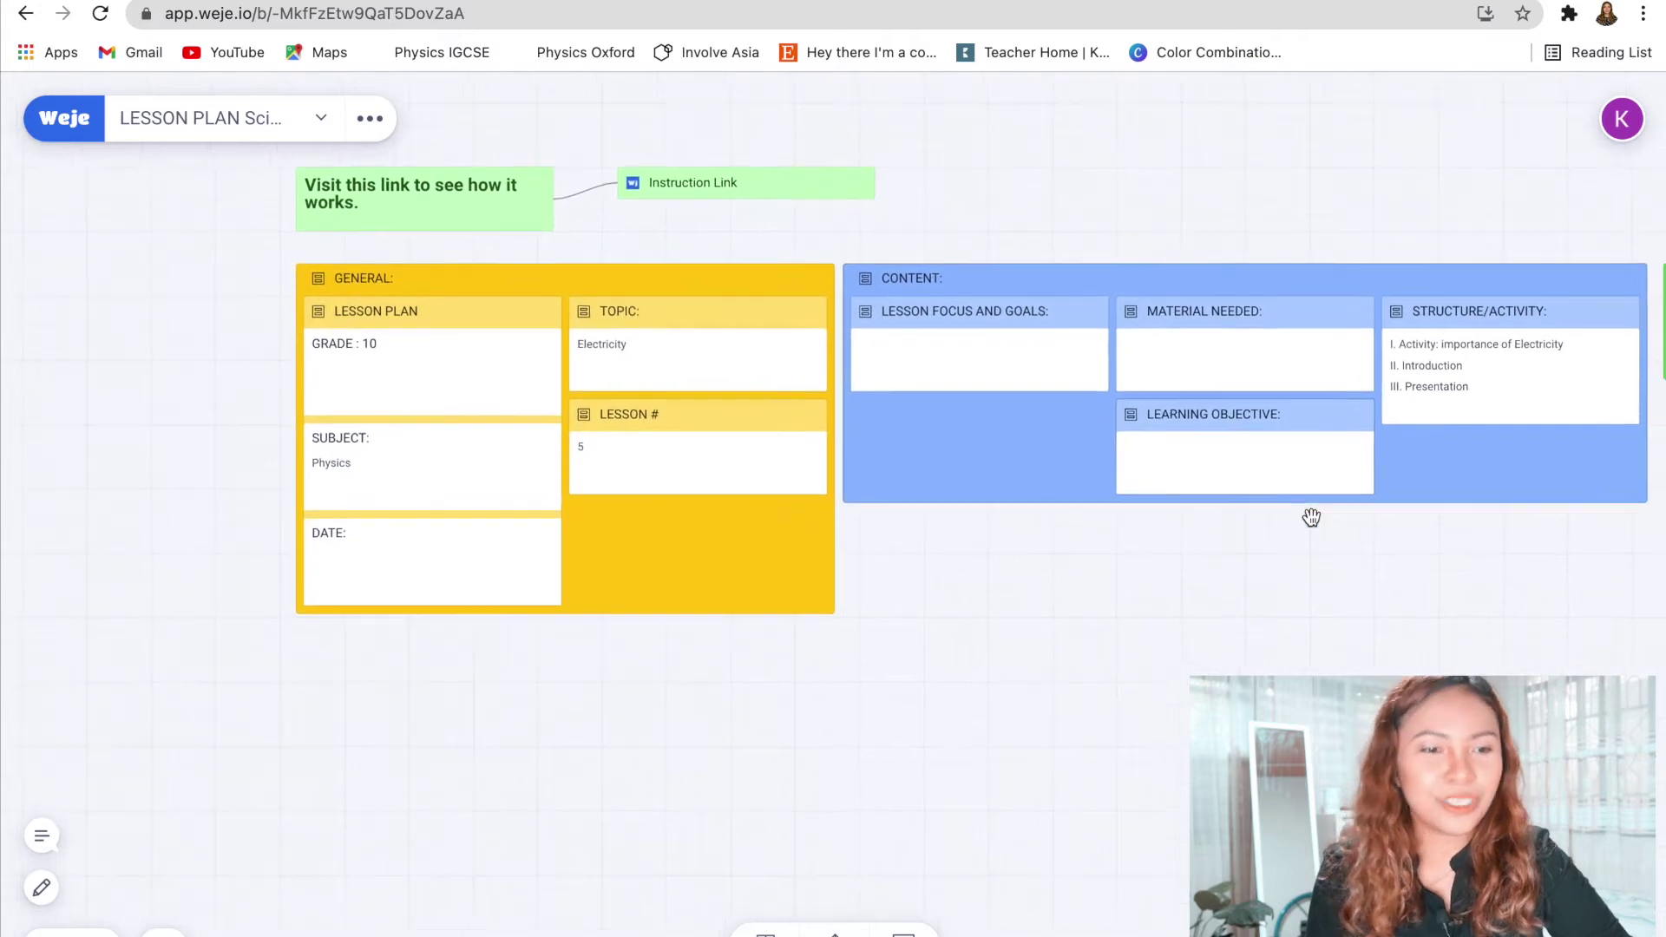
pyautogui.scroll(-1, 1311, 518)
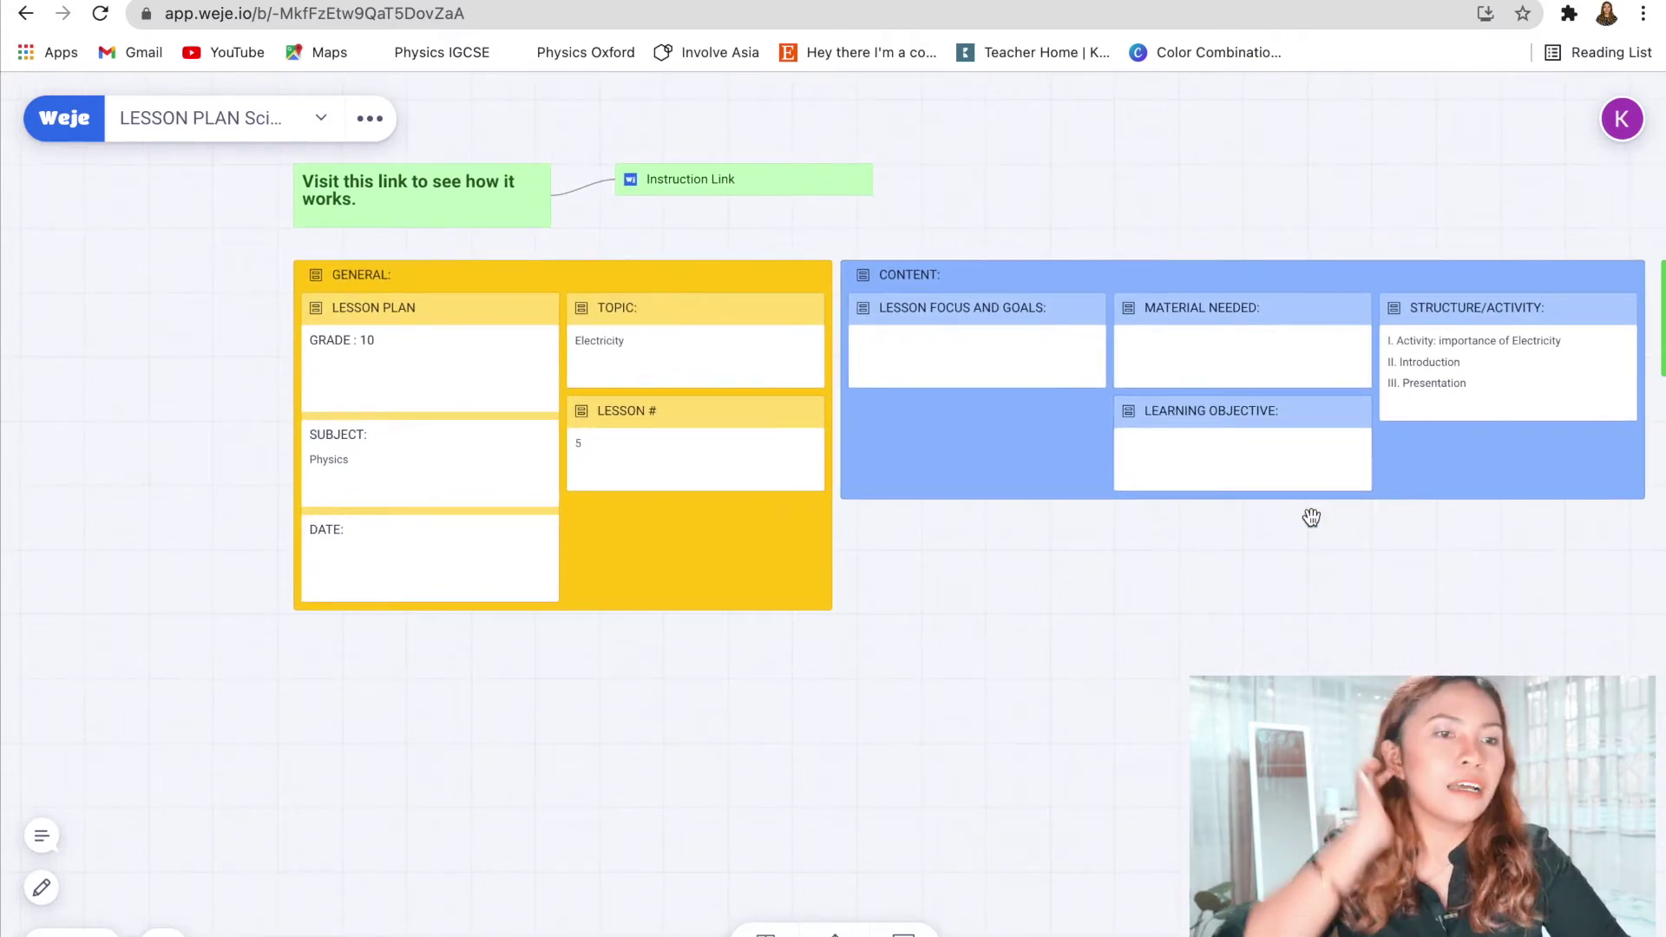
pyautogui.scroll(-2, 1311, 518)
pyautogui.hscroll(3, 1308, 517)
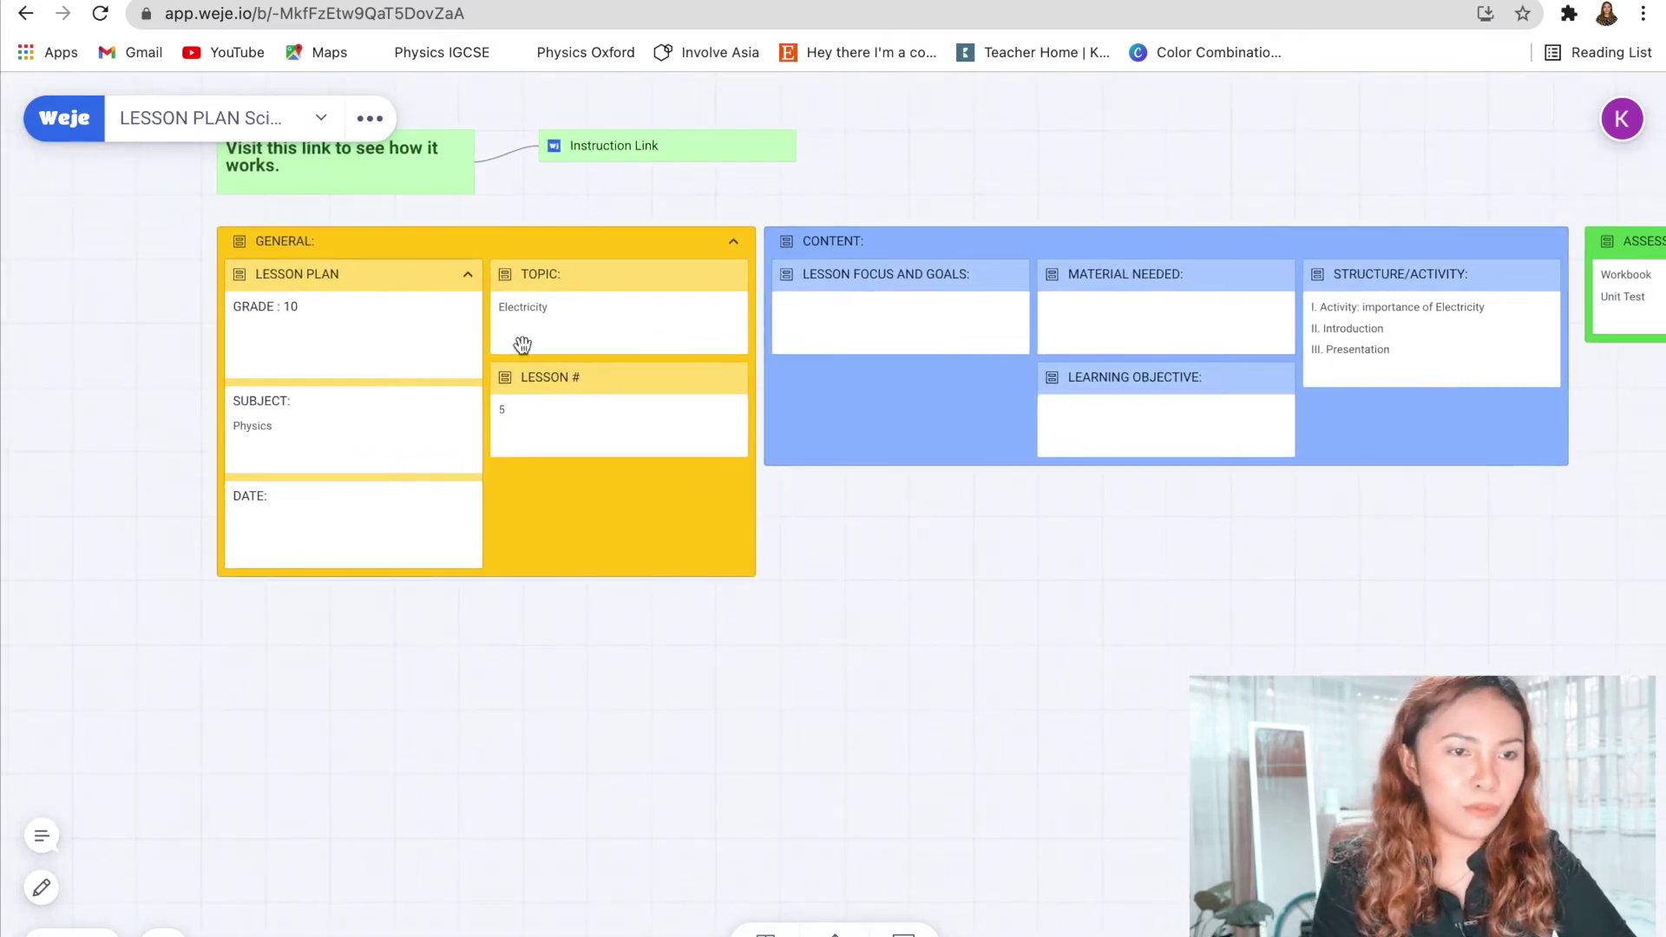
pyautogui.hscroll(3, 886, 581)
pyautogui.scroll(1, 886, 581)
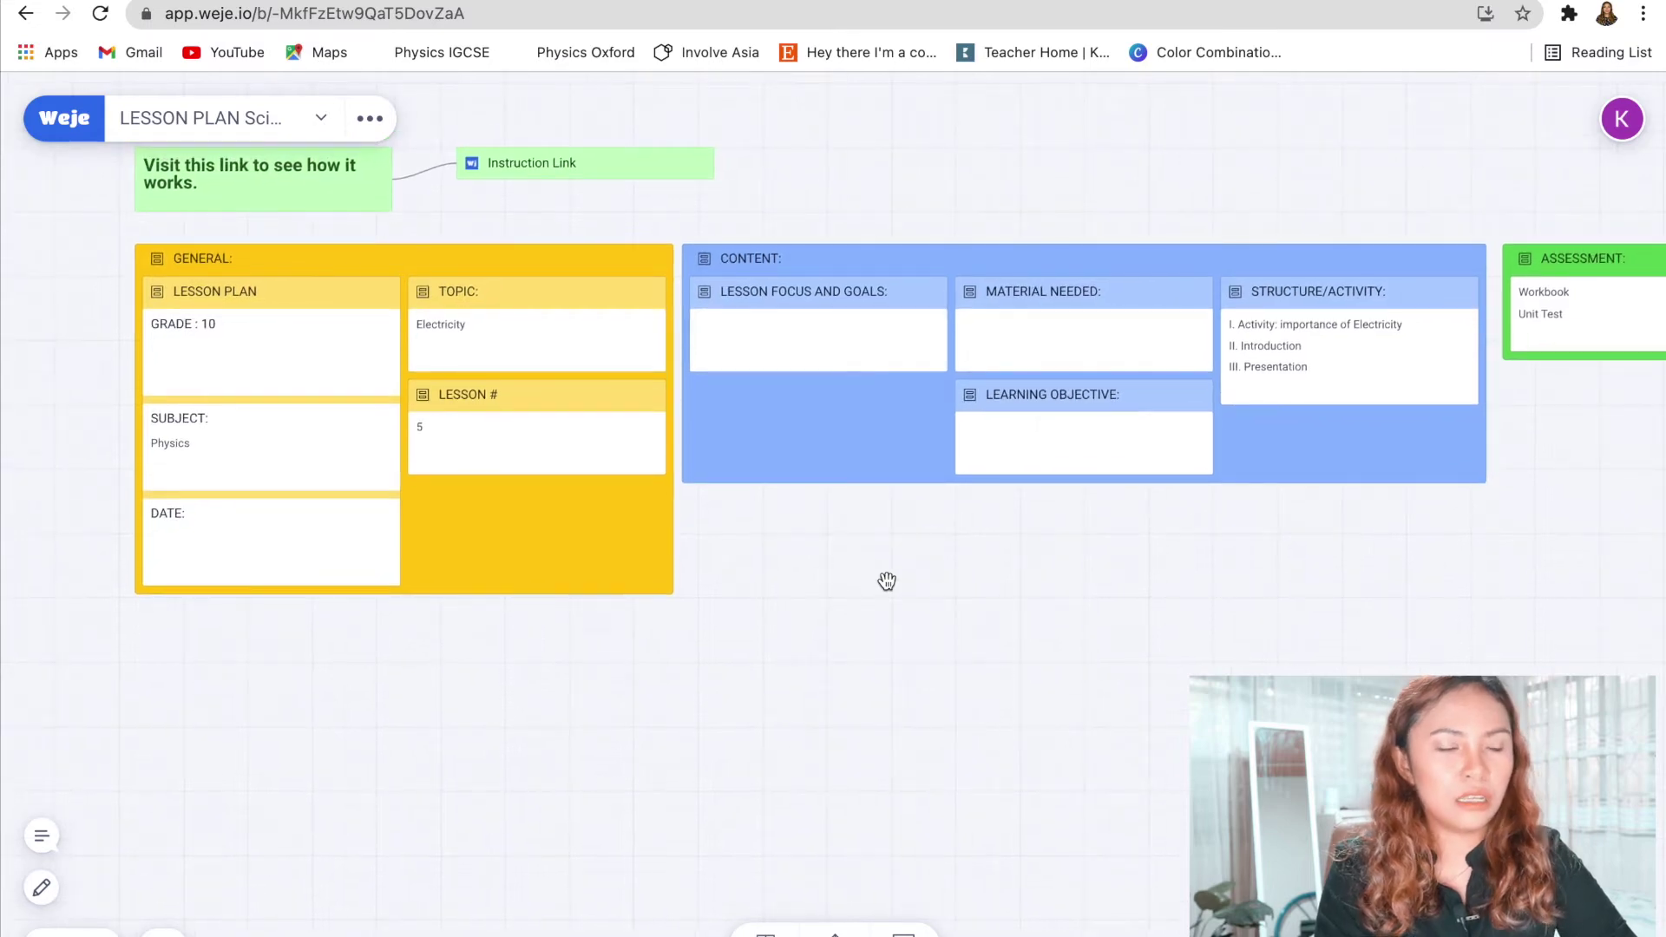
# Duplicate the GENERAL and CONTENT lists and place the copies side by side below the originals
pyautogui.click(211, 284)
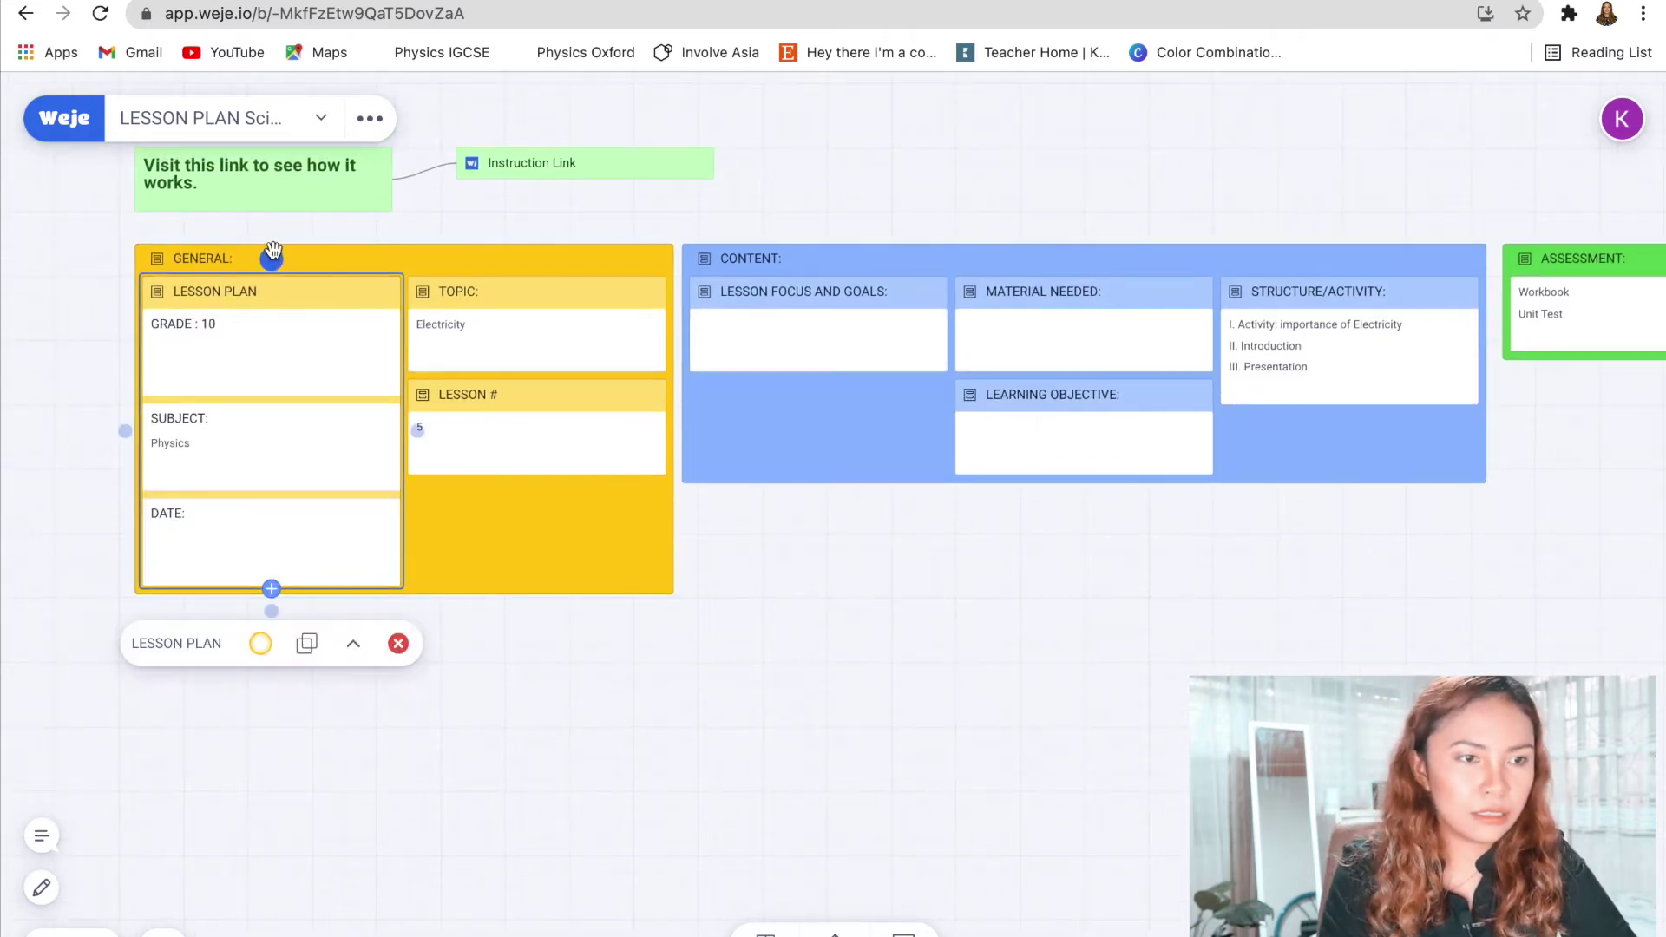
pyautogui.click(325, 266)
pyautogui.click(836, 271)
pyautogui.click(343, 579)
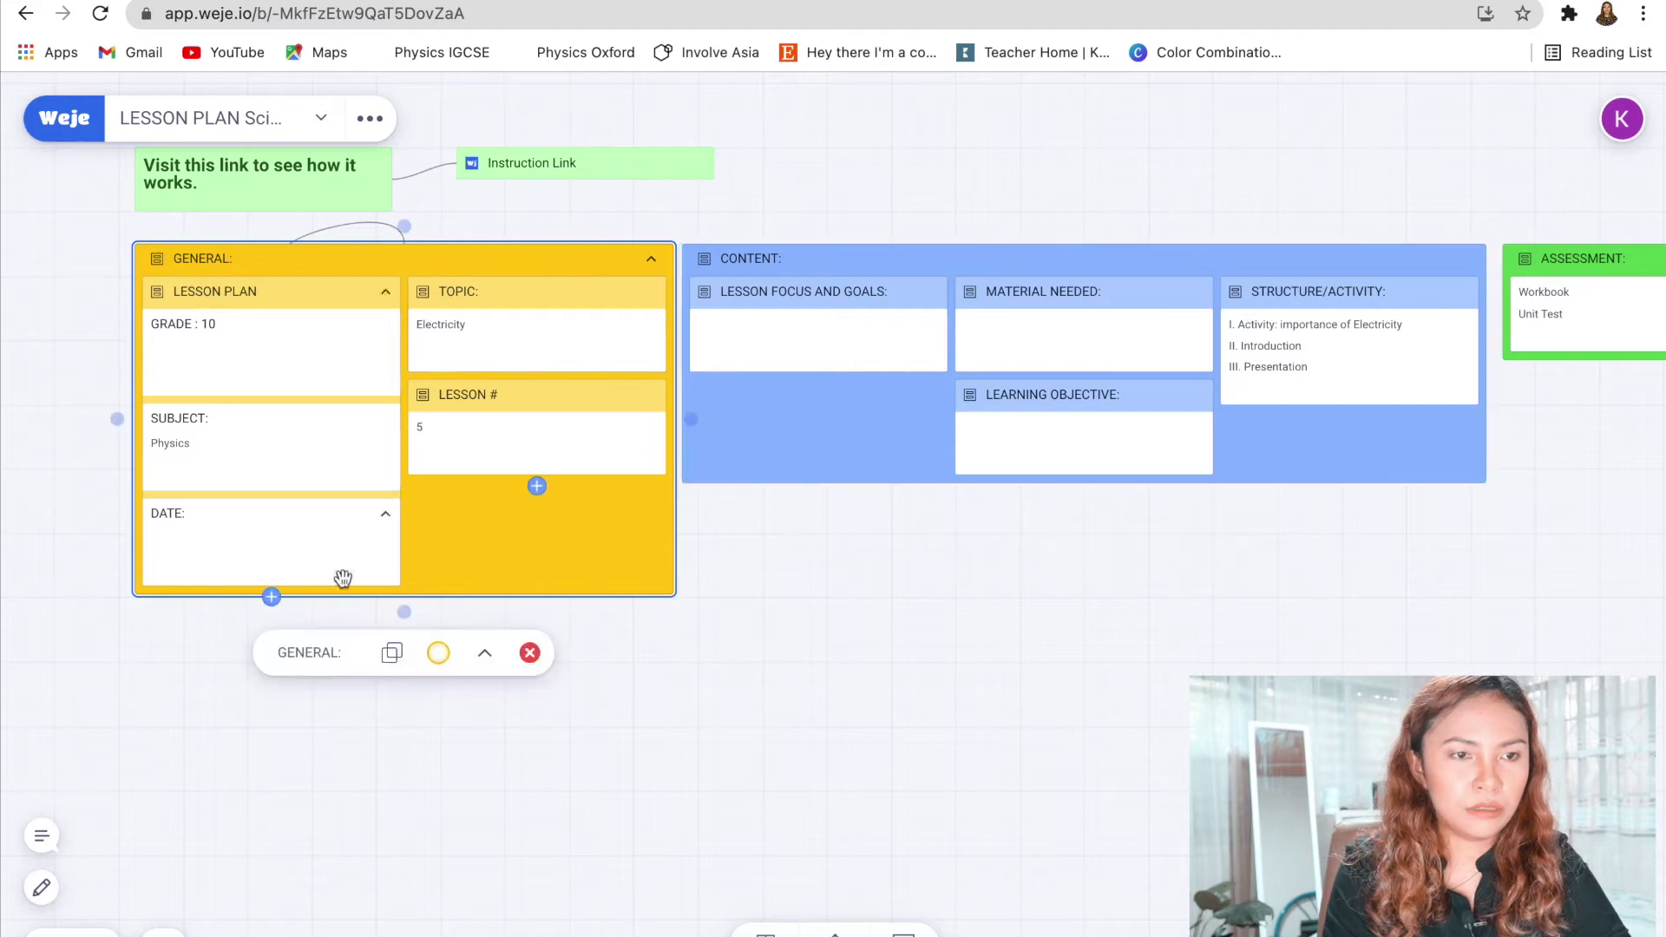
pyautogui.click(392, 653)
pyautogui.moveTo(1089, 507); pyautogui.dragTo(502, 747)
pyautogui.click(897, 349)
pyautogui.click(1068, 539)
pyautogui.moveTo(1128, 738); pyautogui.dragTo(1127, 640)
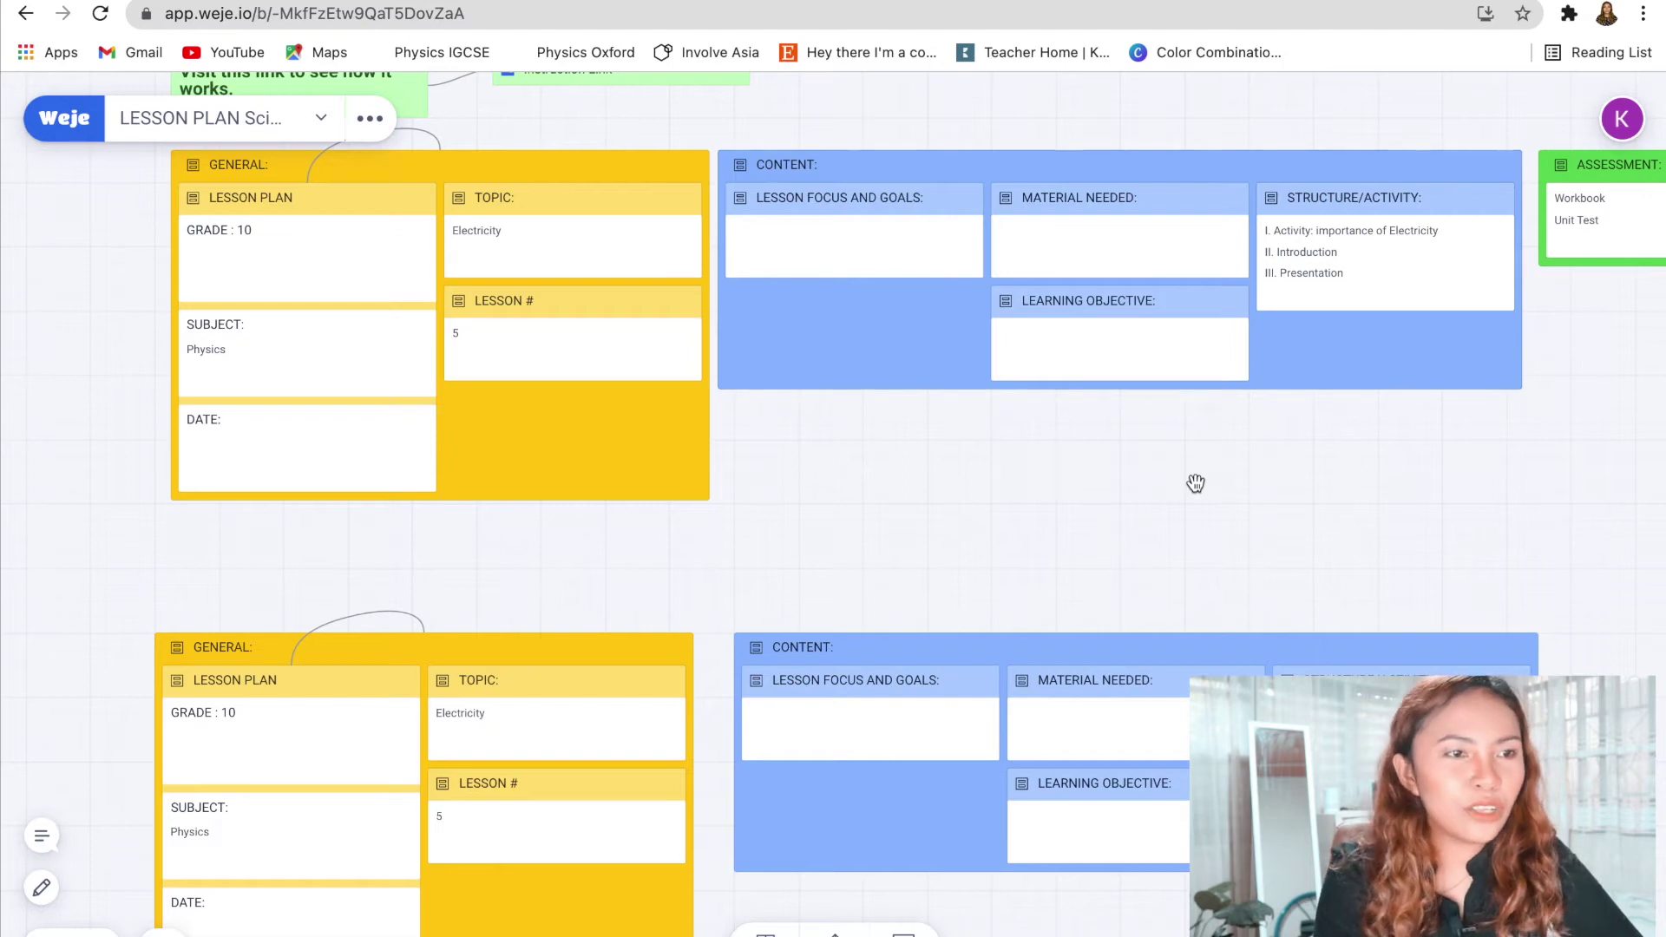
pyautogui.scroll(-6, 1195, 483)
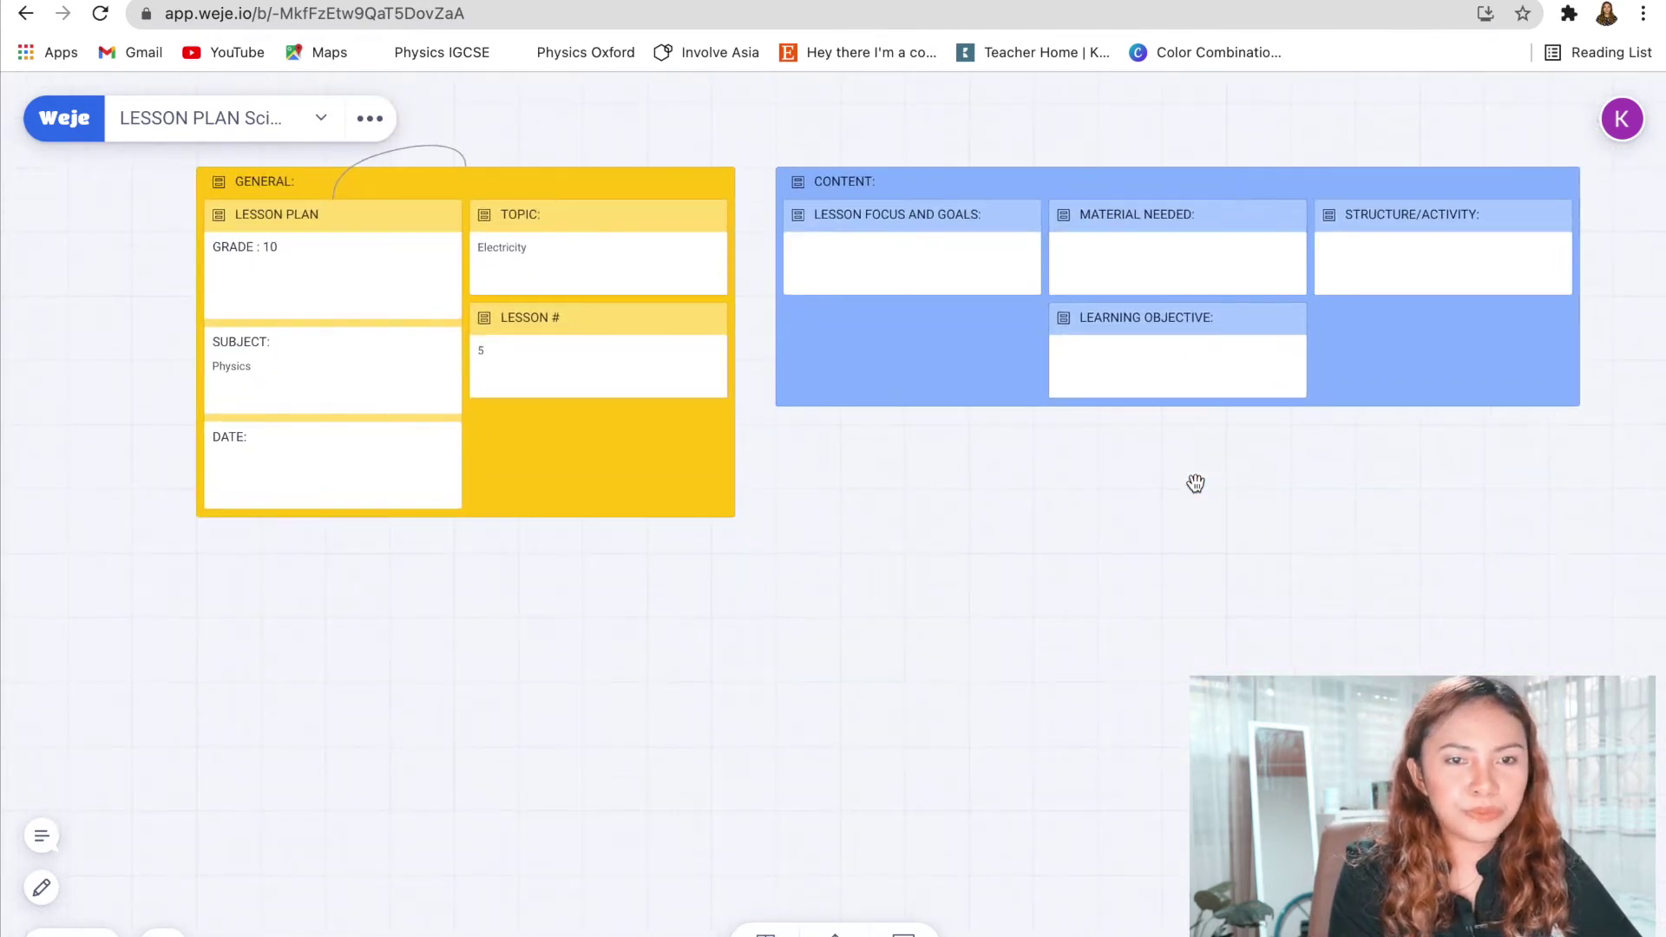
# Back in the workspace, create a blank board named 'Collab' and open it
pyautogui.click(25, 10)
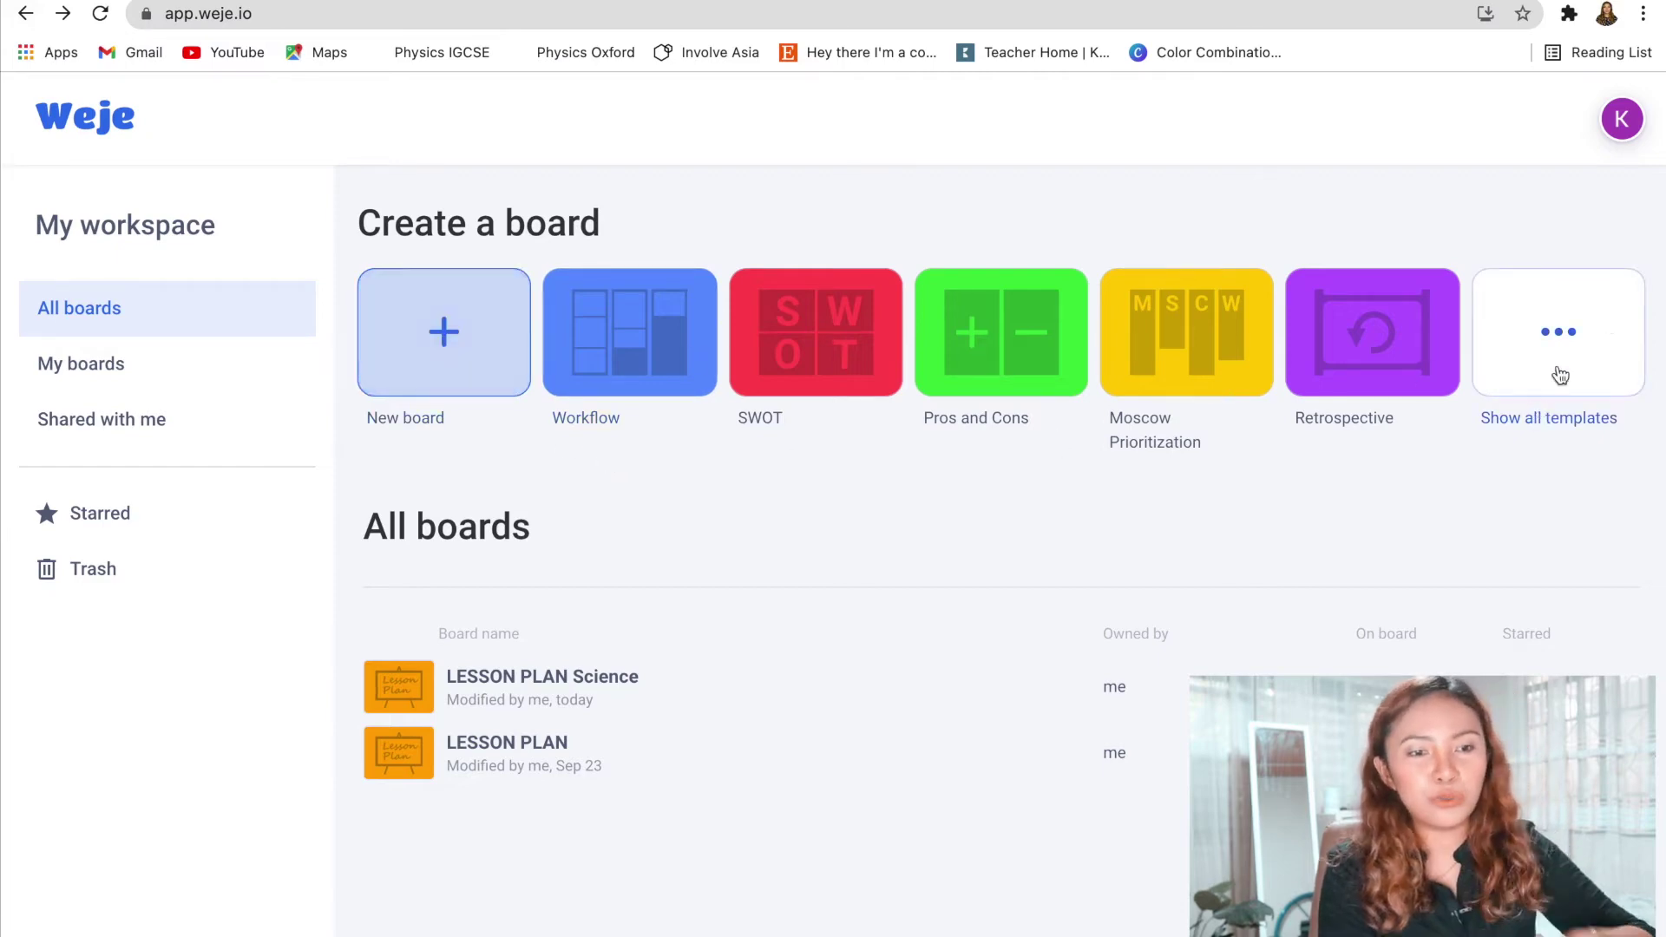
pyautogui.click(1560, 329)
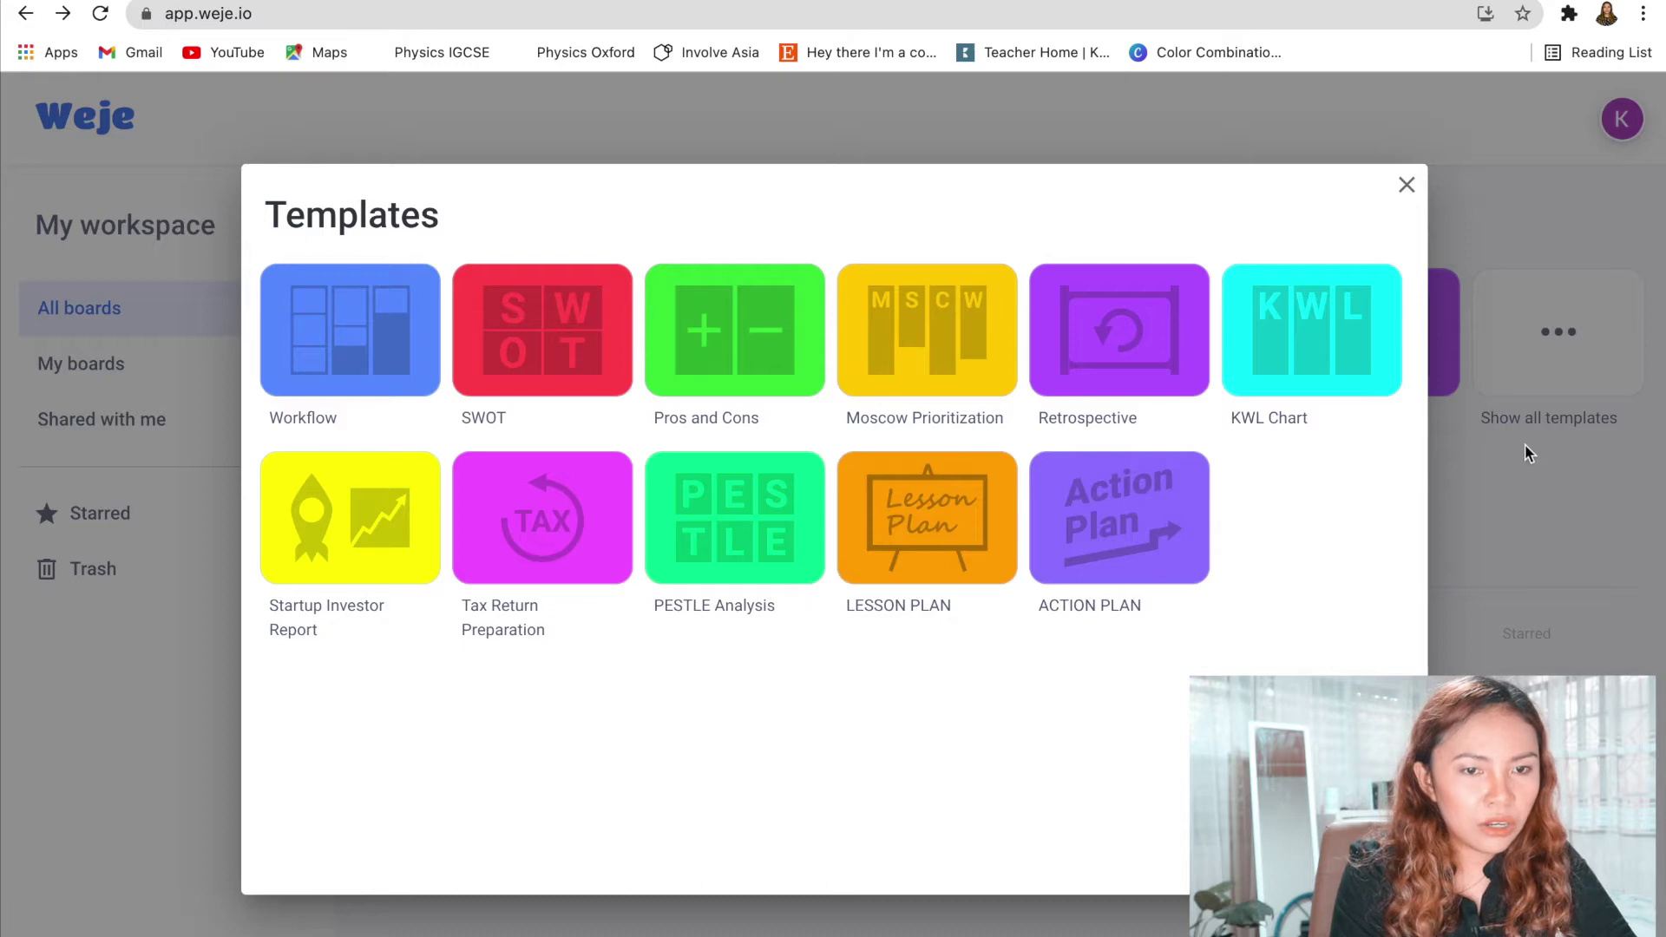
pyautogui.click(1527, 445)
pyautogui.click(475, 357)
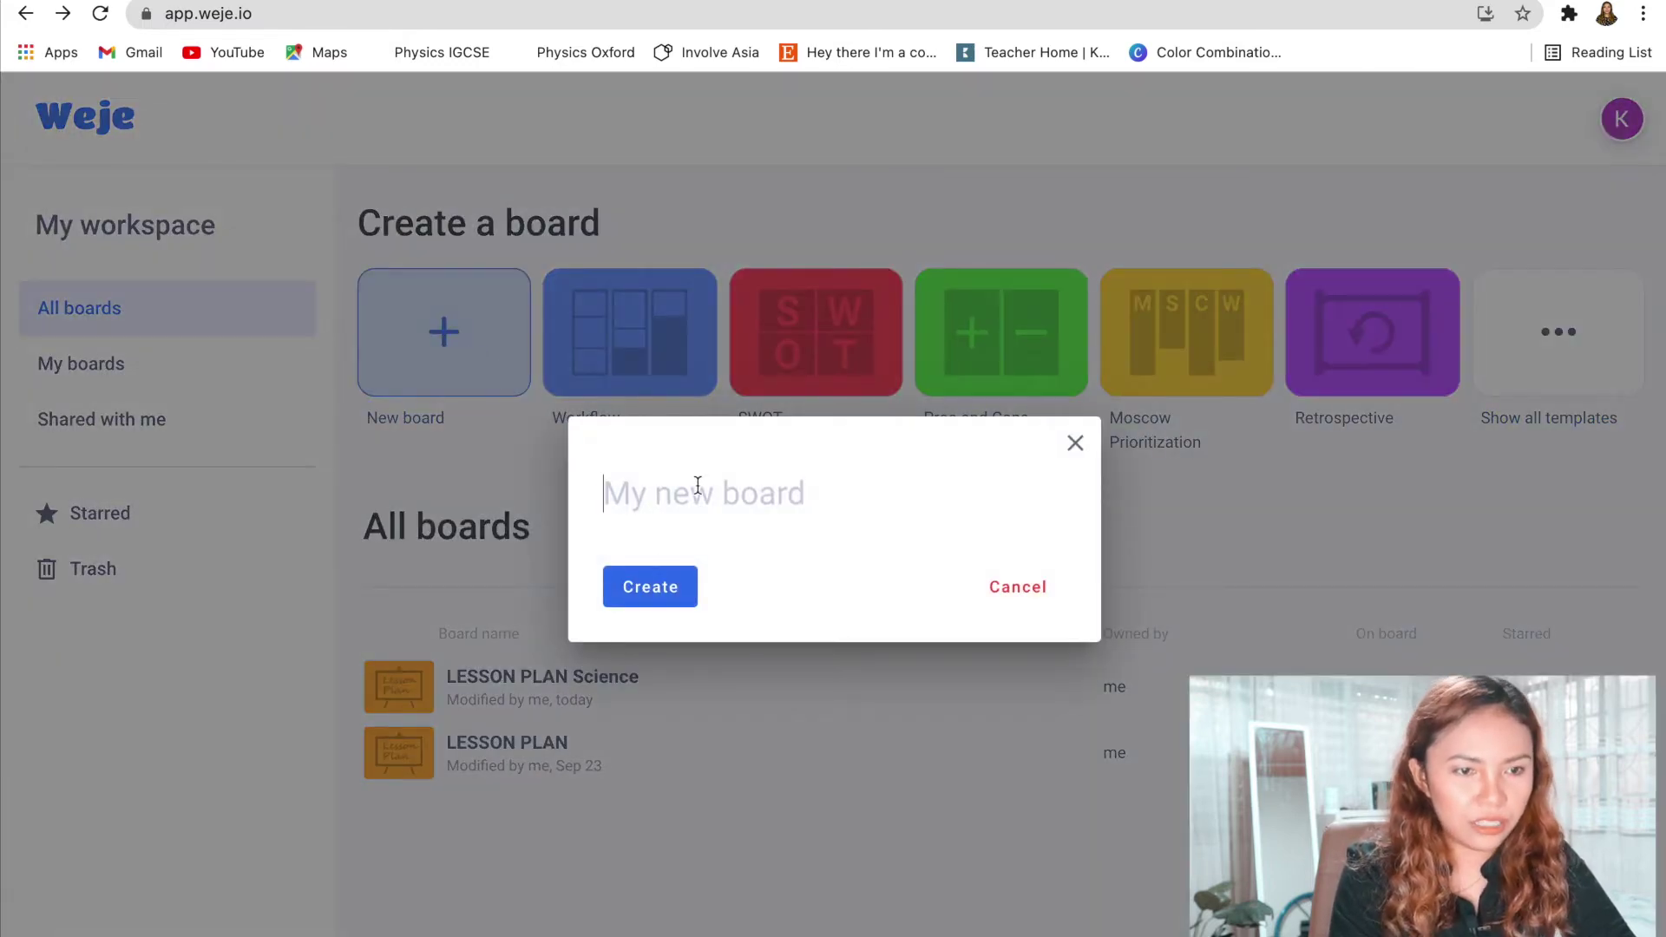
pyautogui.write('Collab')
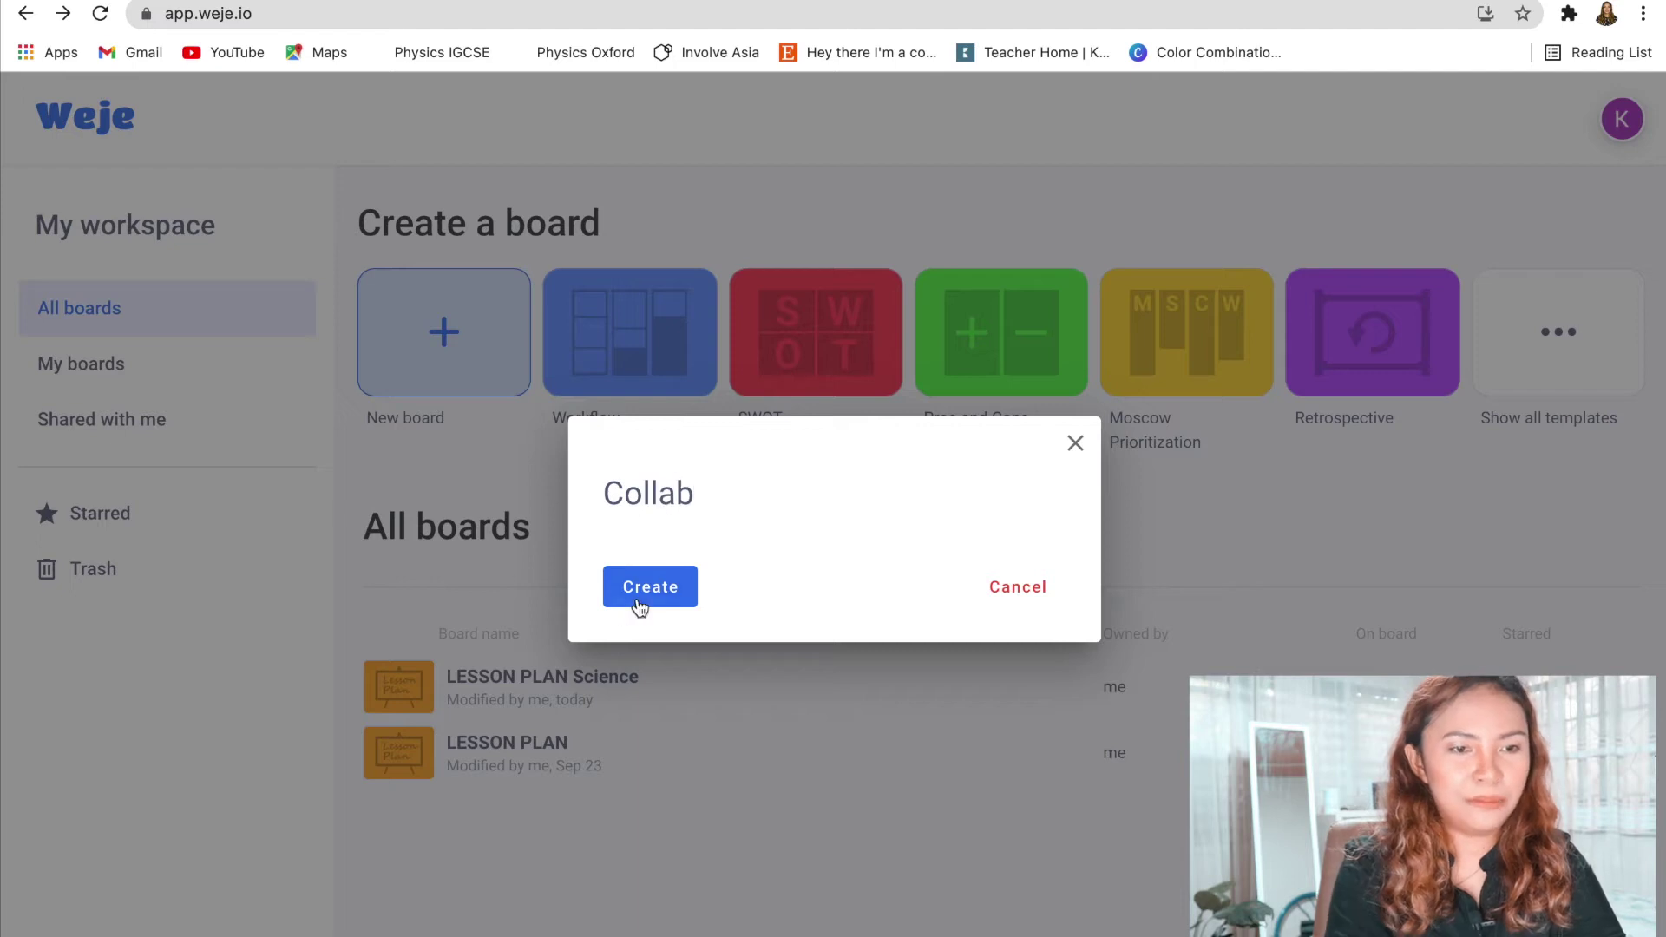
pyautogui.click(640, 597)
pyautogui.click(484, 684)
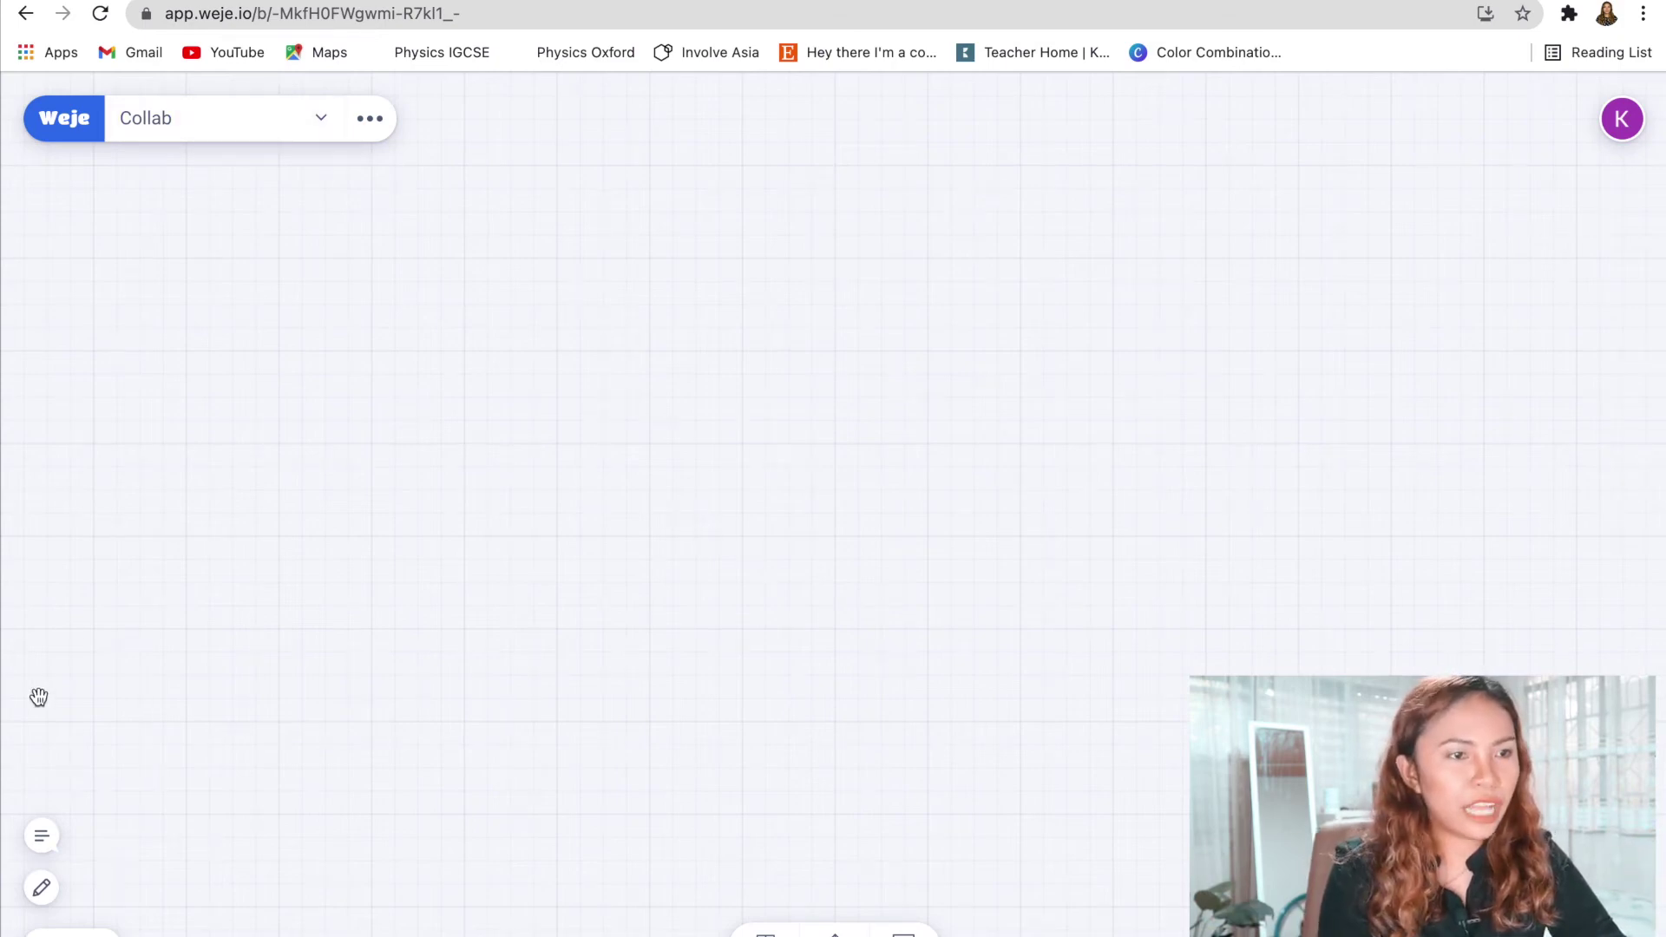
# Look over the Collab board's sharing settings and close them without inviting anyone
pyautogui.click(382, 129)
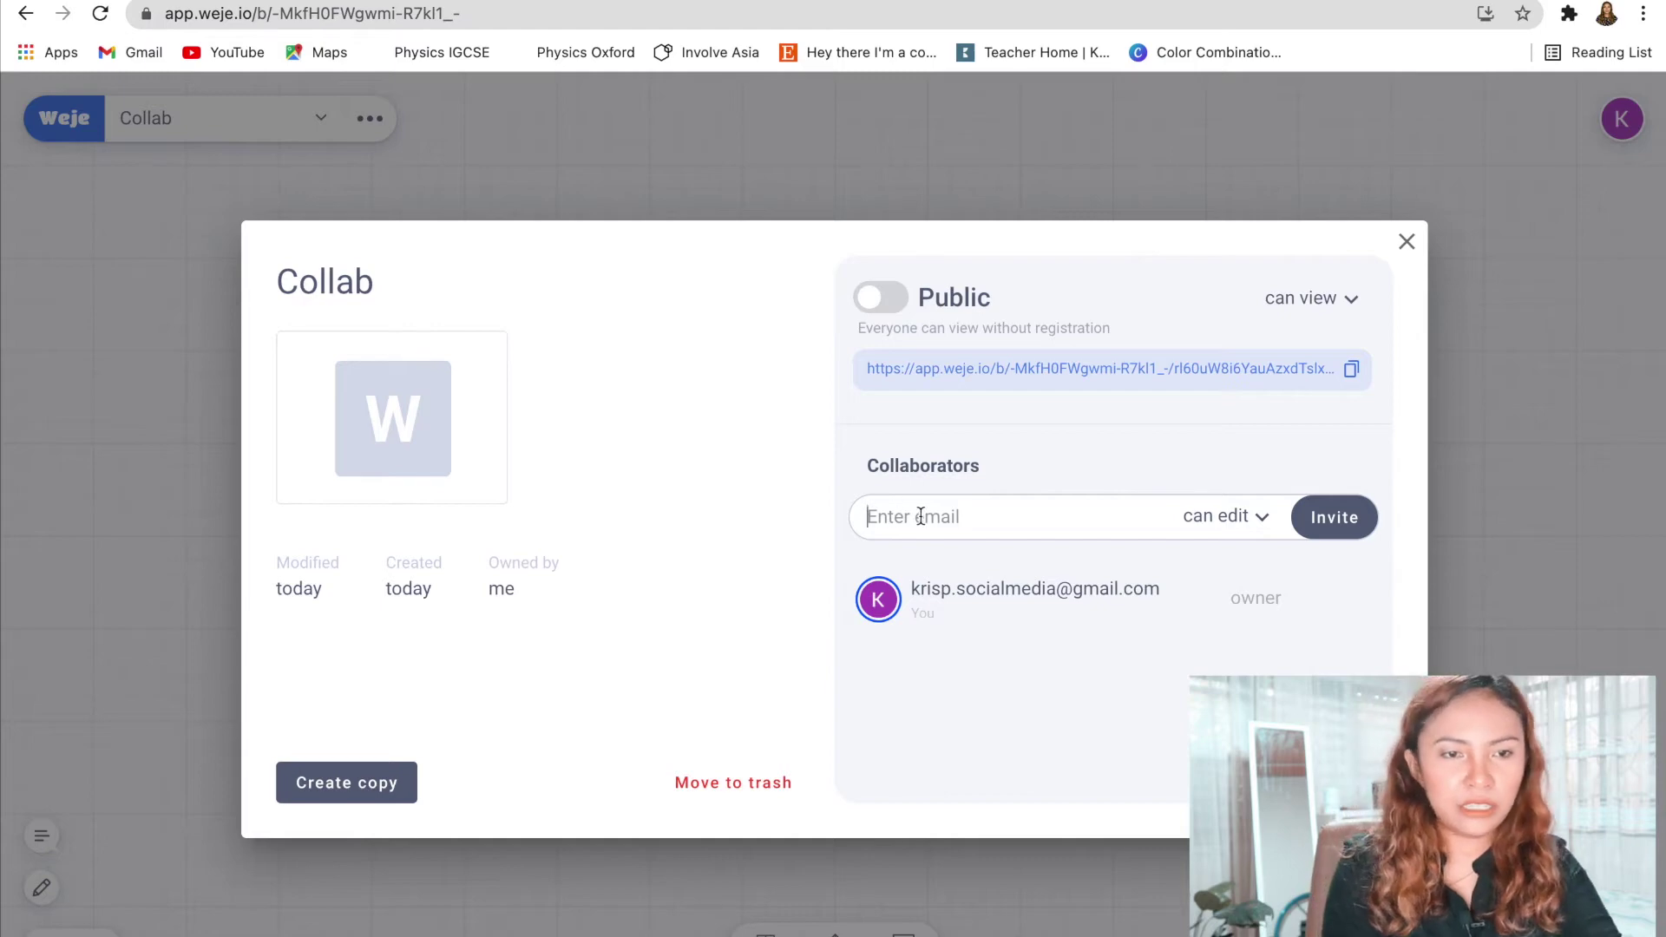
pyautogui.write('sasasasasa')
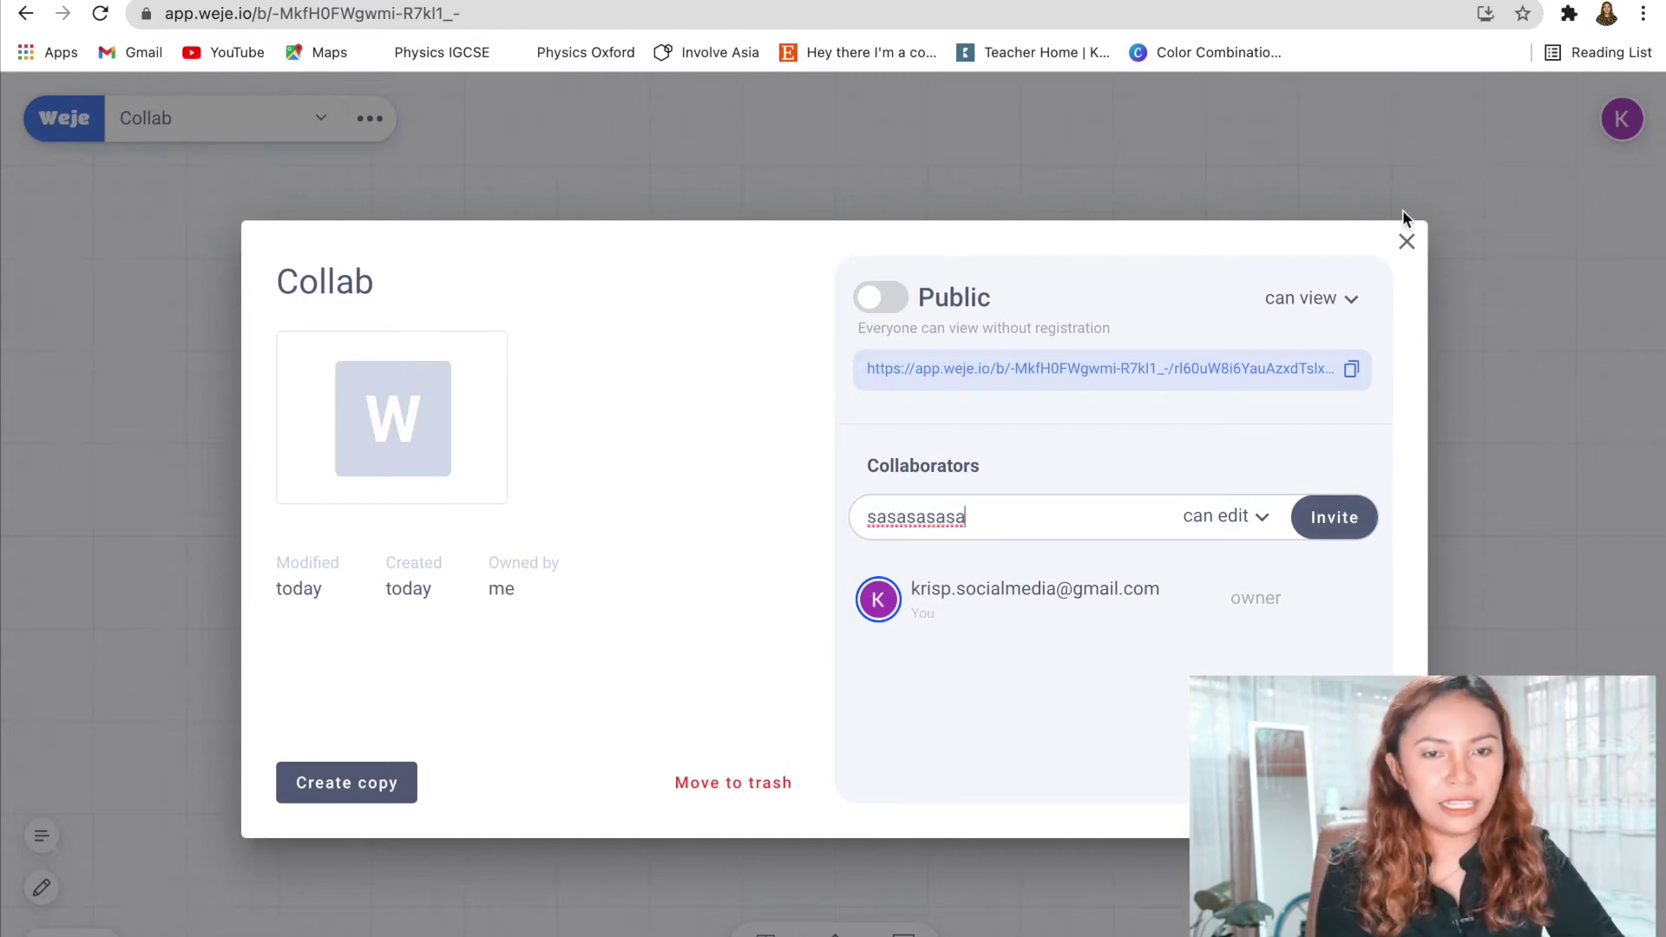
pyautogui.click(1407, 241)
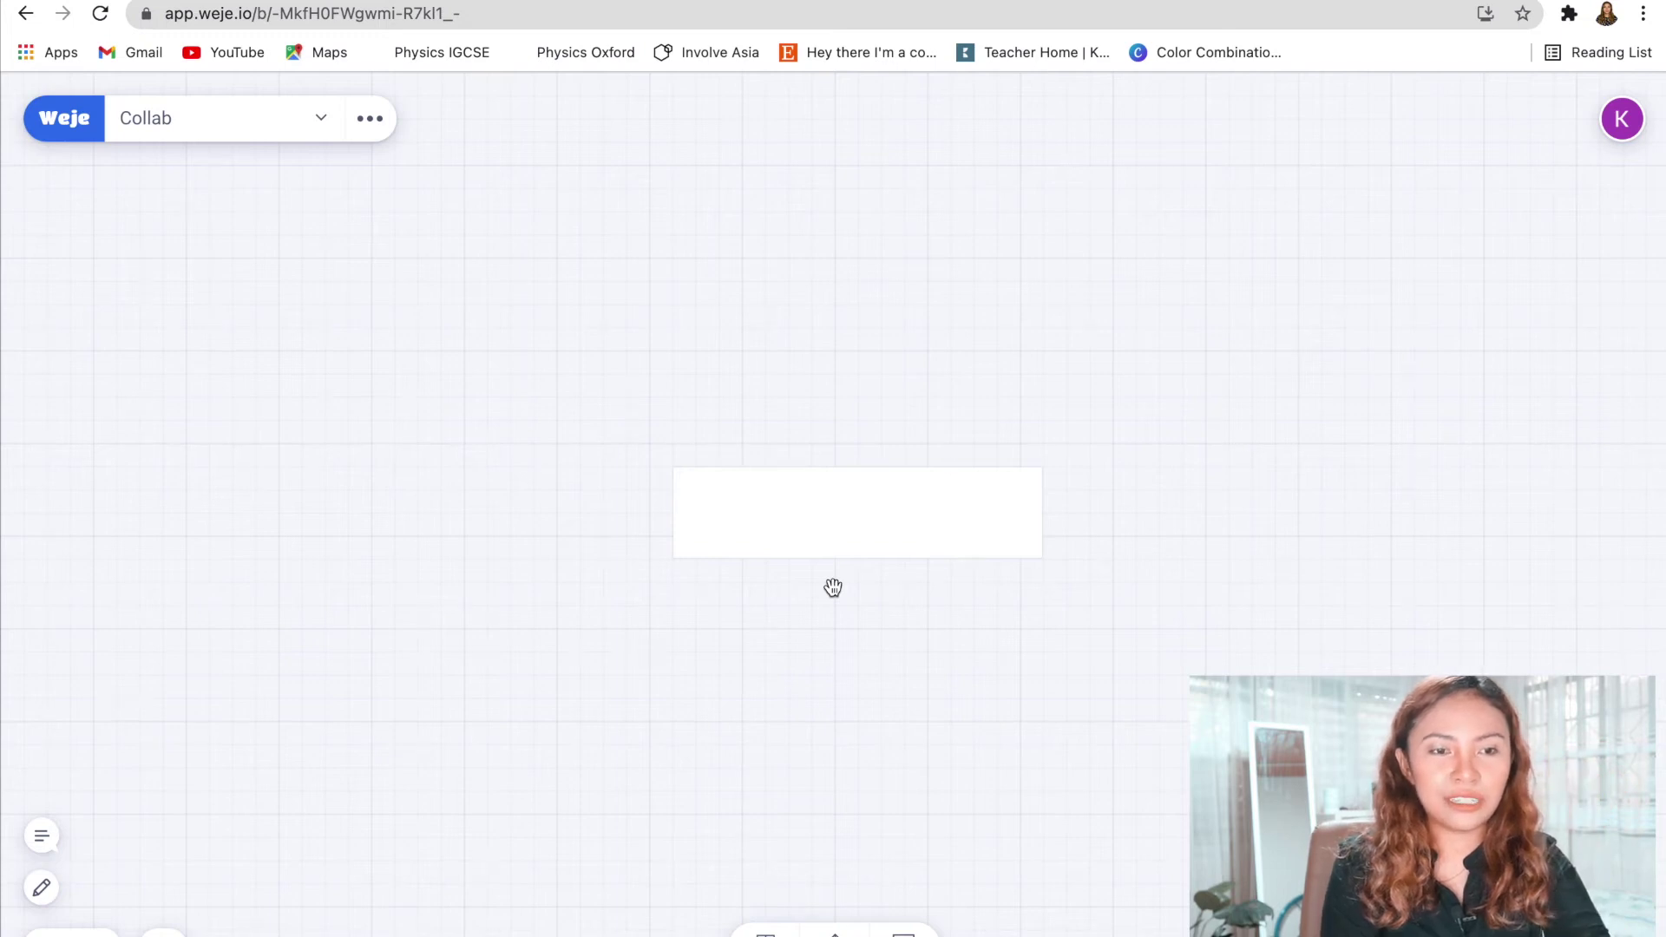
# Try copying the blank card, then delete the lower-left and lower-right test copies
pyautogui.click(910, 510)
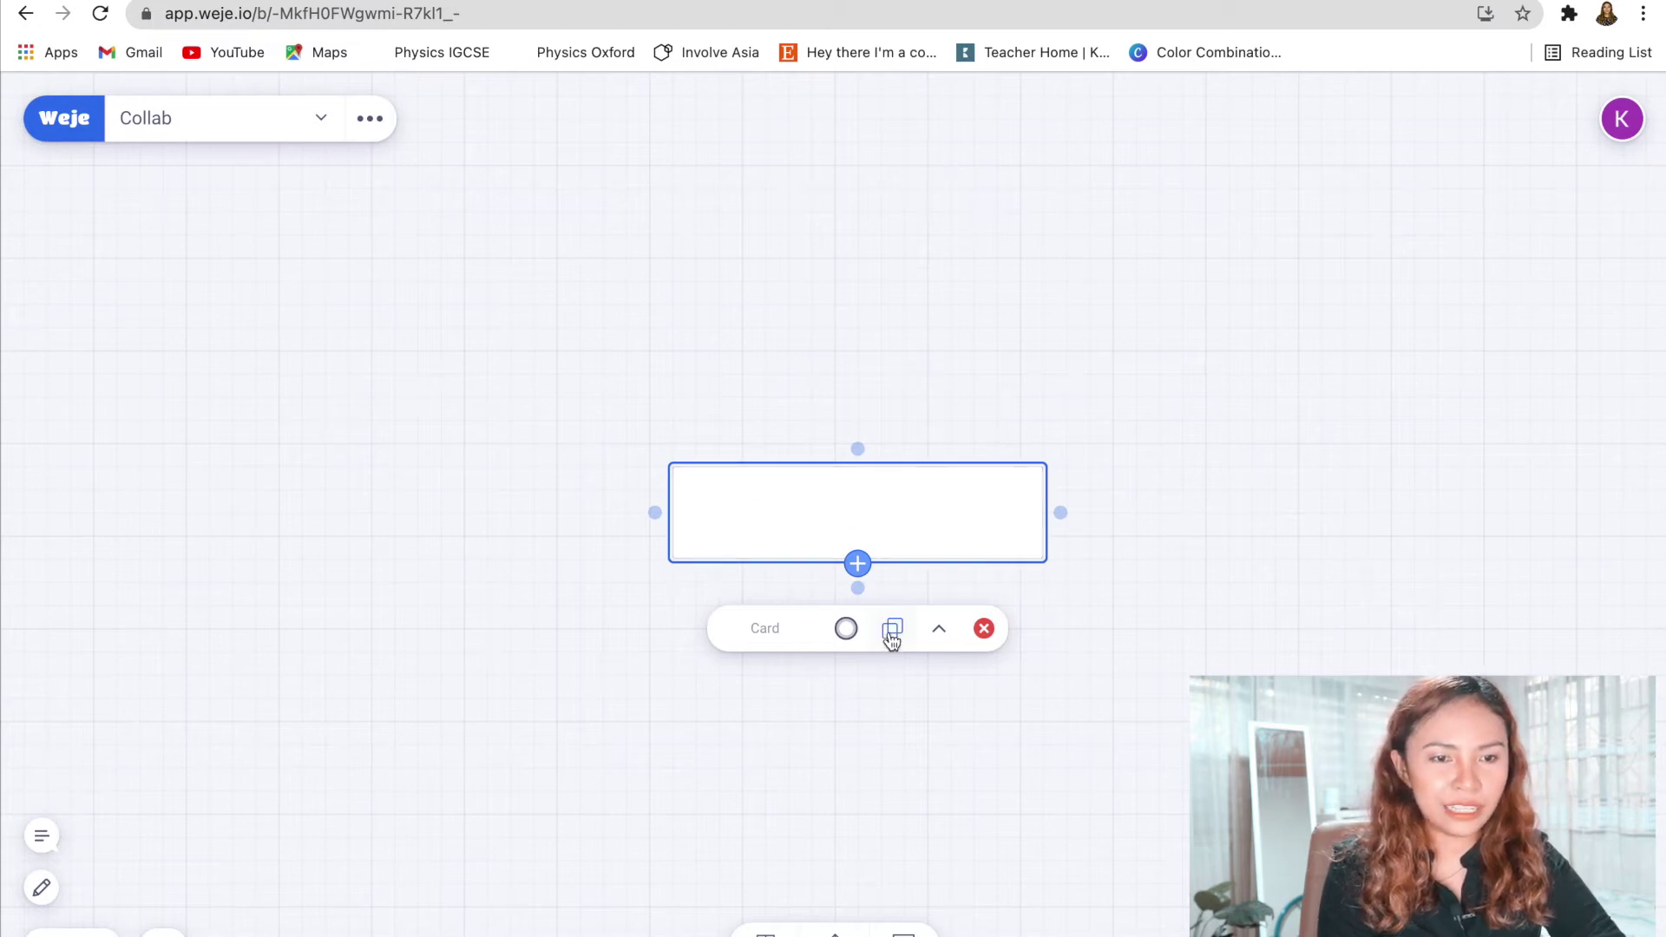
pyautogui.click(1015, 714)
pyautogui.click(874, 503)
pyautogui.moveTo(874, 509); pyautogui.dragTo(509, 669)
pyautogui.click(862, 531)
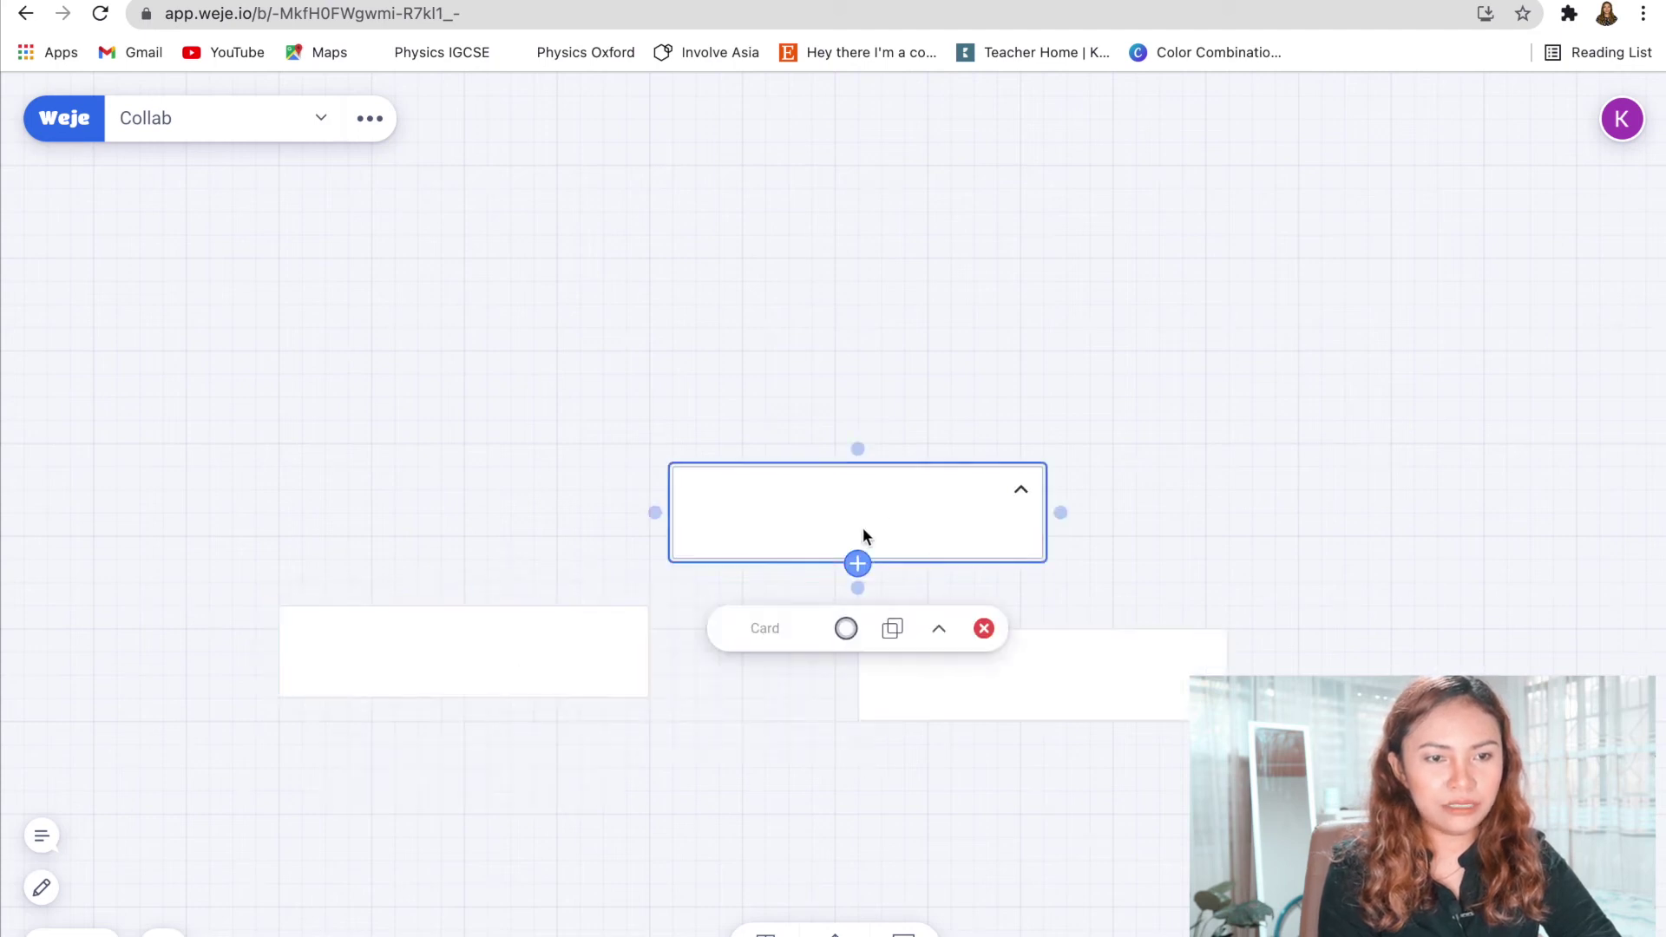
pyautogui.click(991, 670)
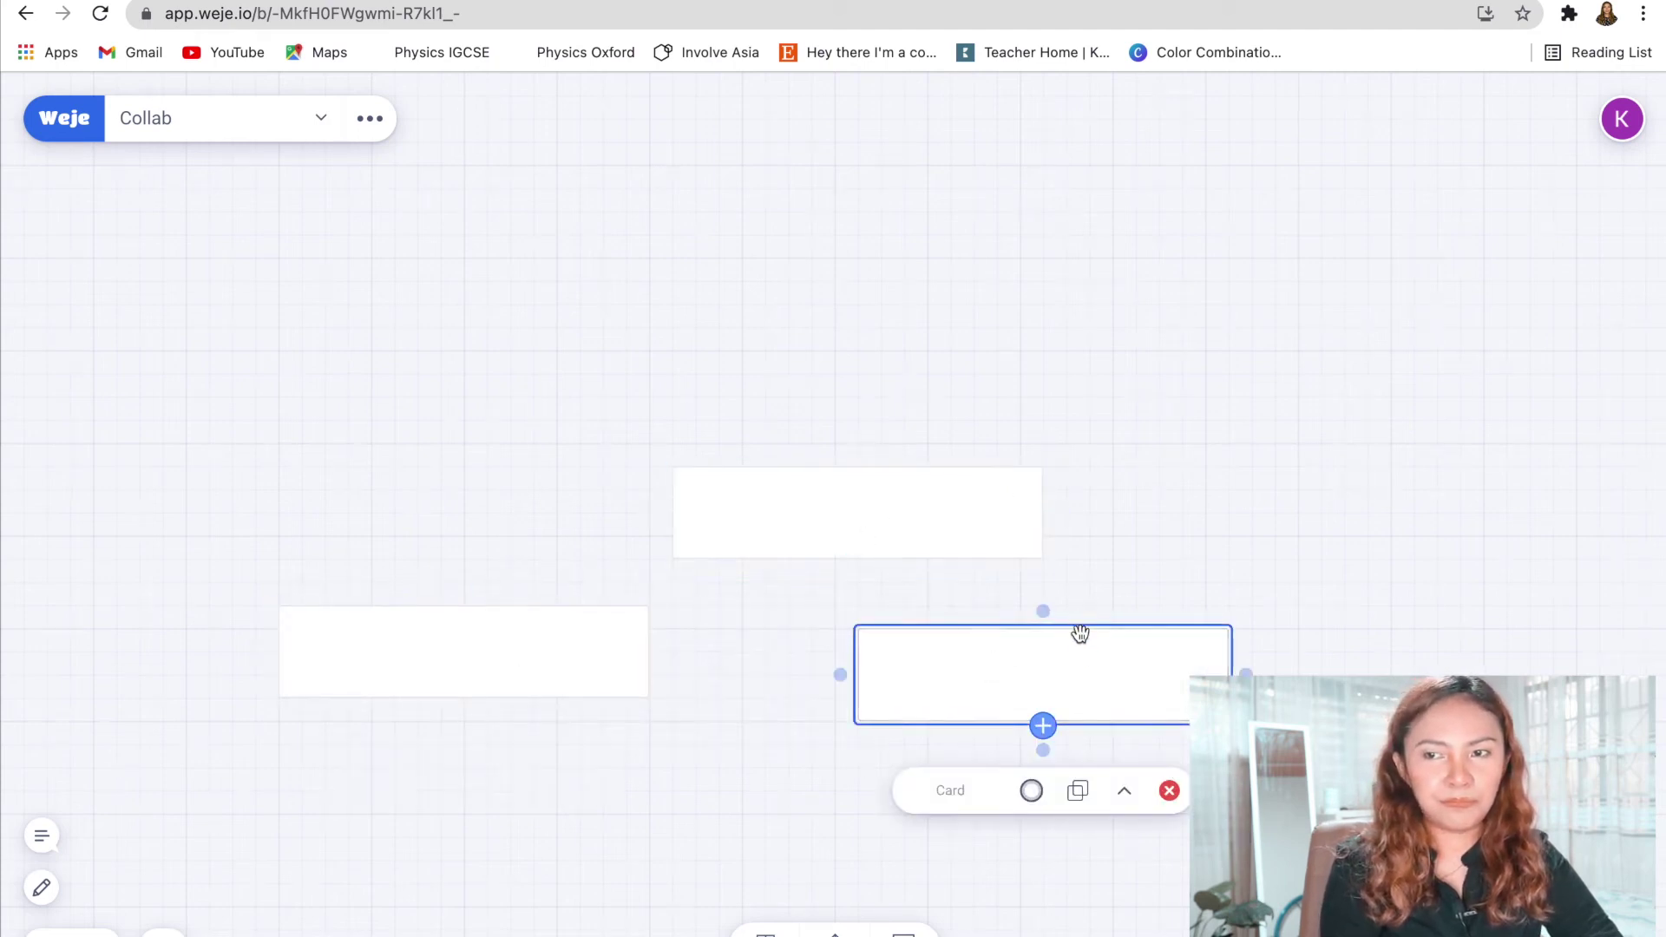
pyautogui.click(1170, 791)
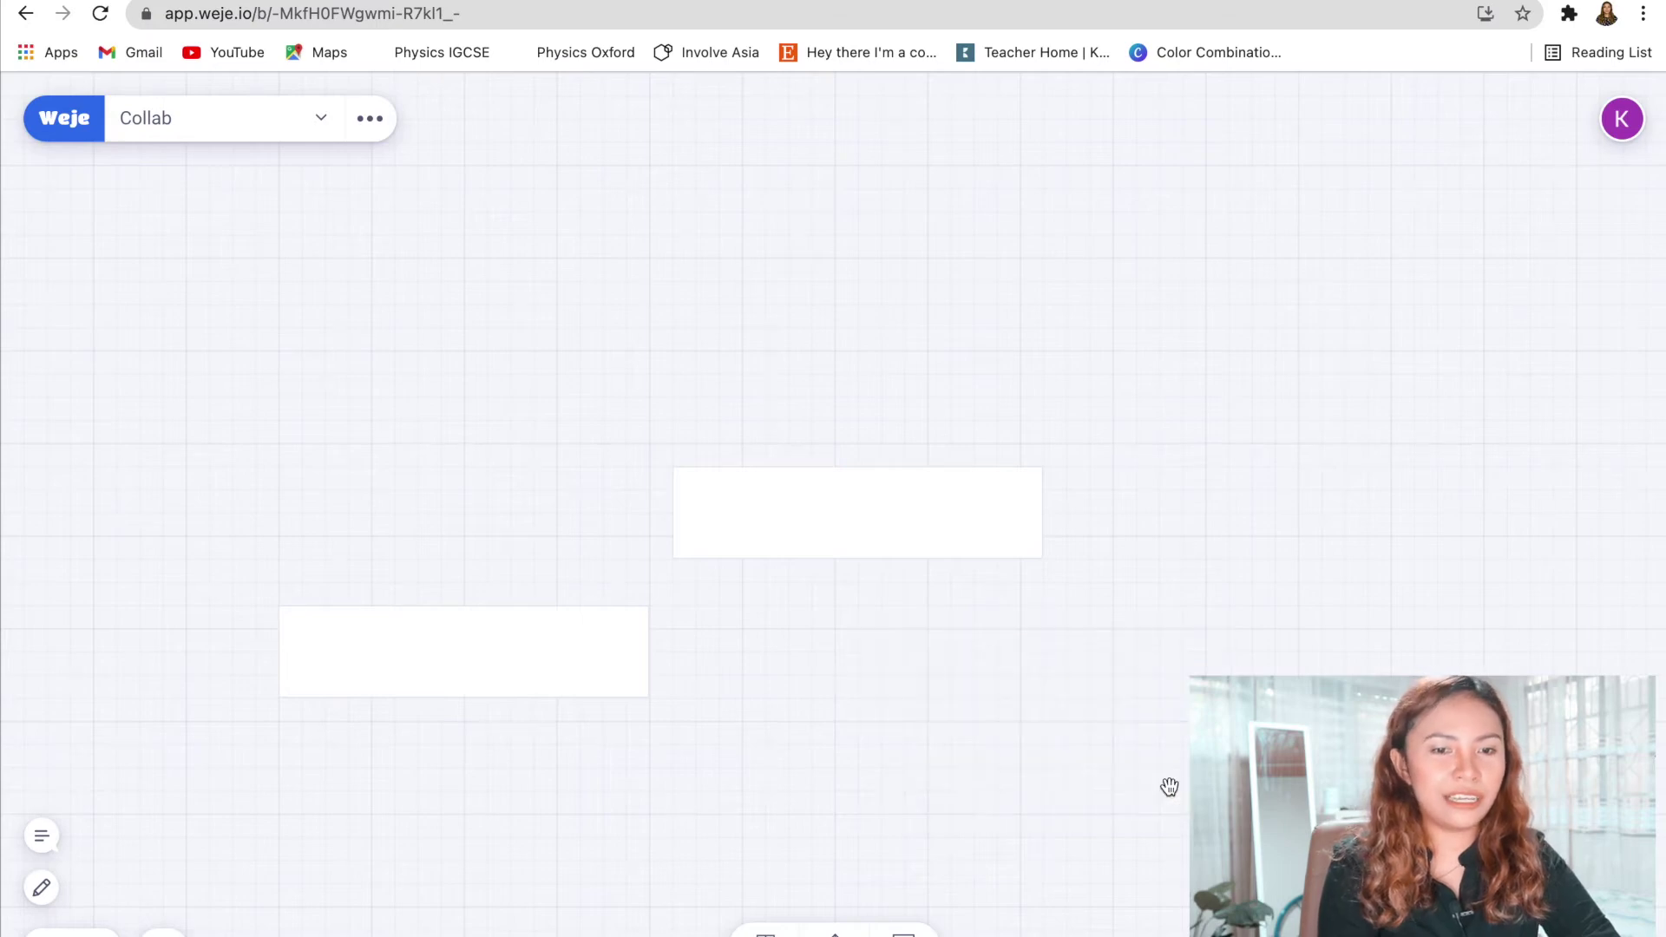
pyautogui.click(510, 670)
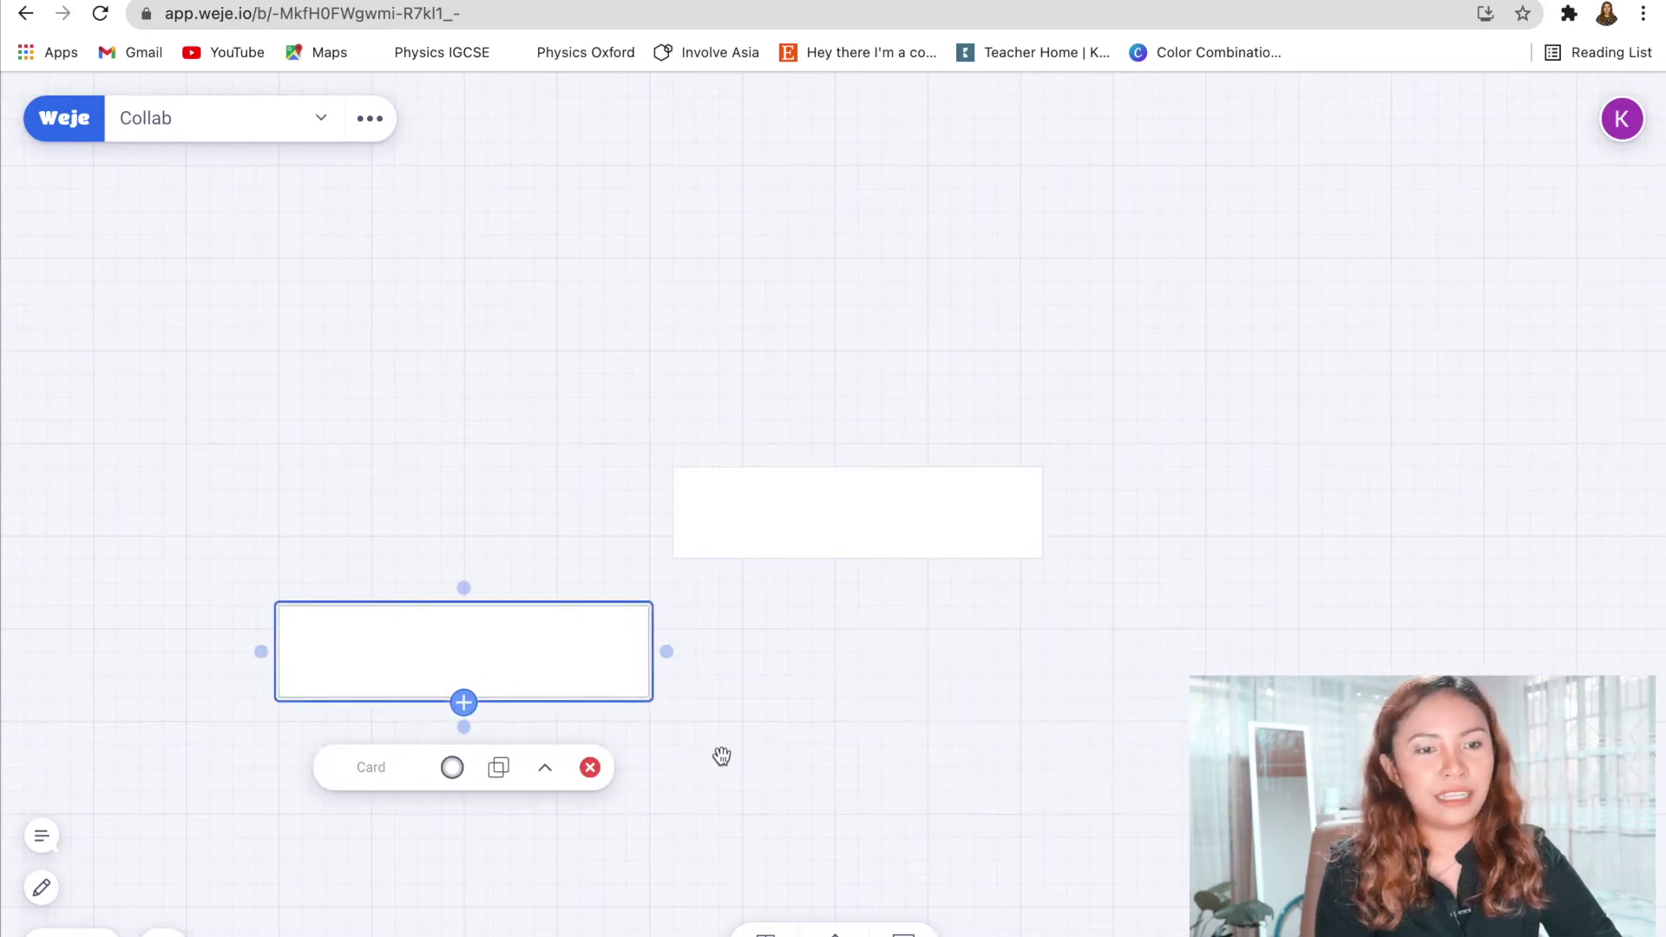
pyautogui.click(590, 770)
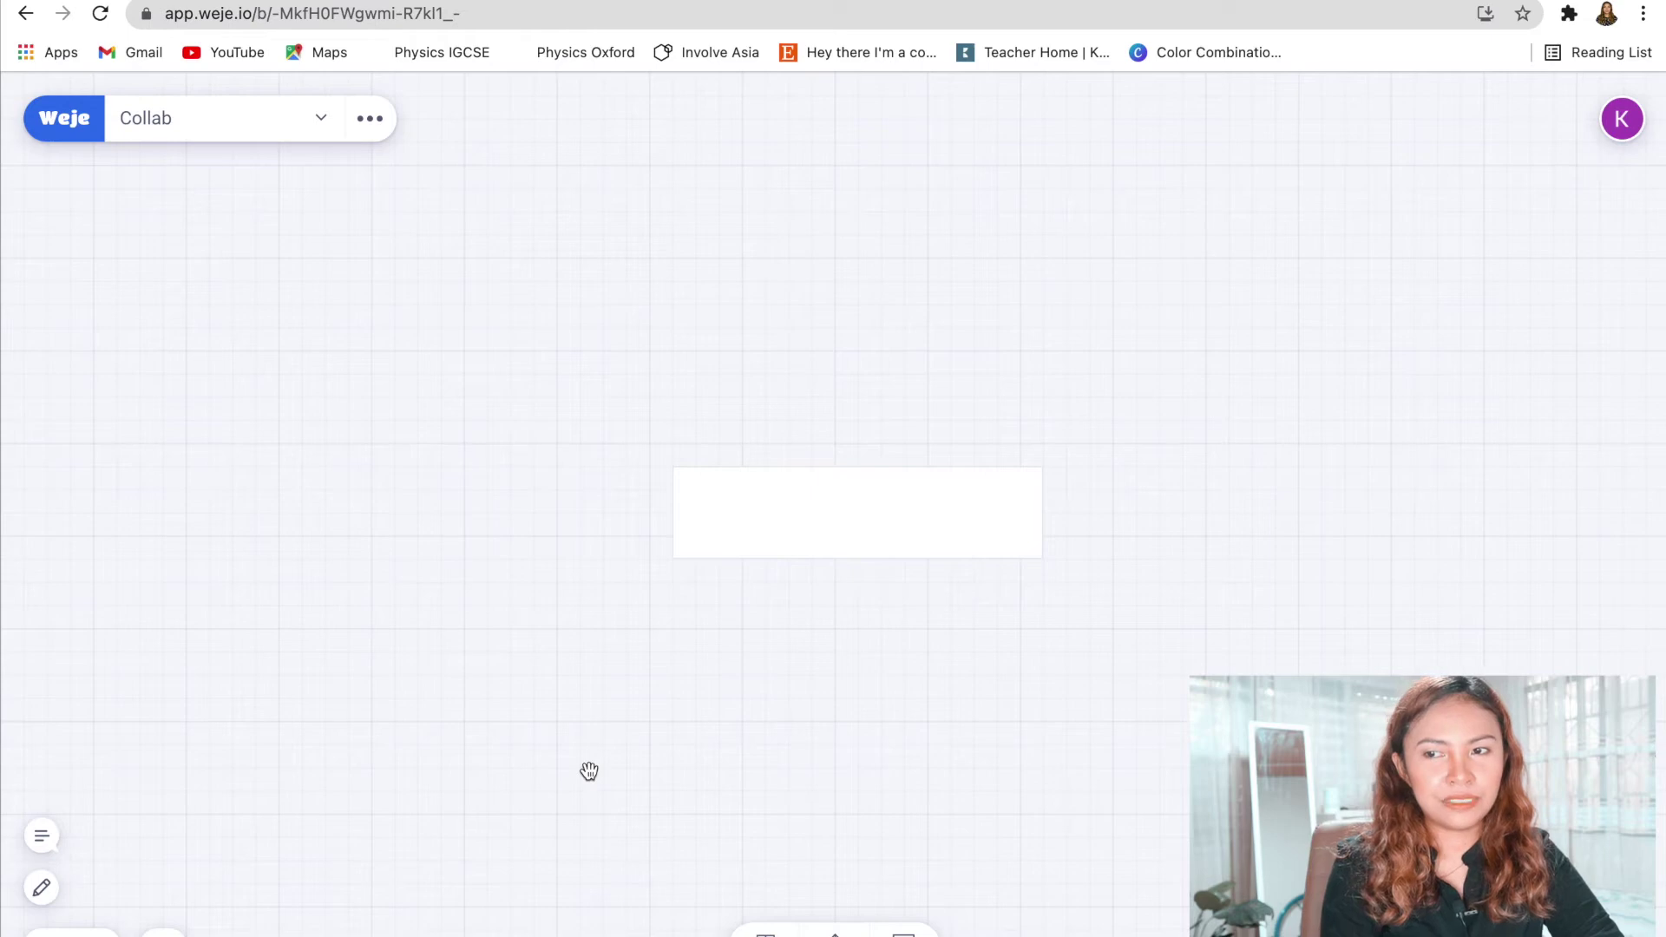
# Type 'ajakjdhajd' into the centre card and drag out copies to its lower left and right
pyautogui.click(862, 512)
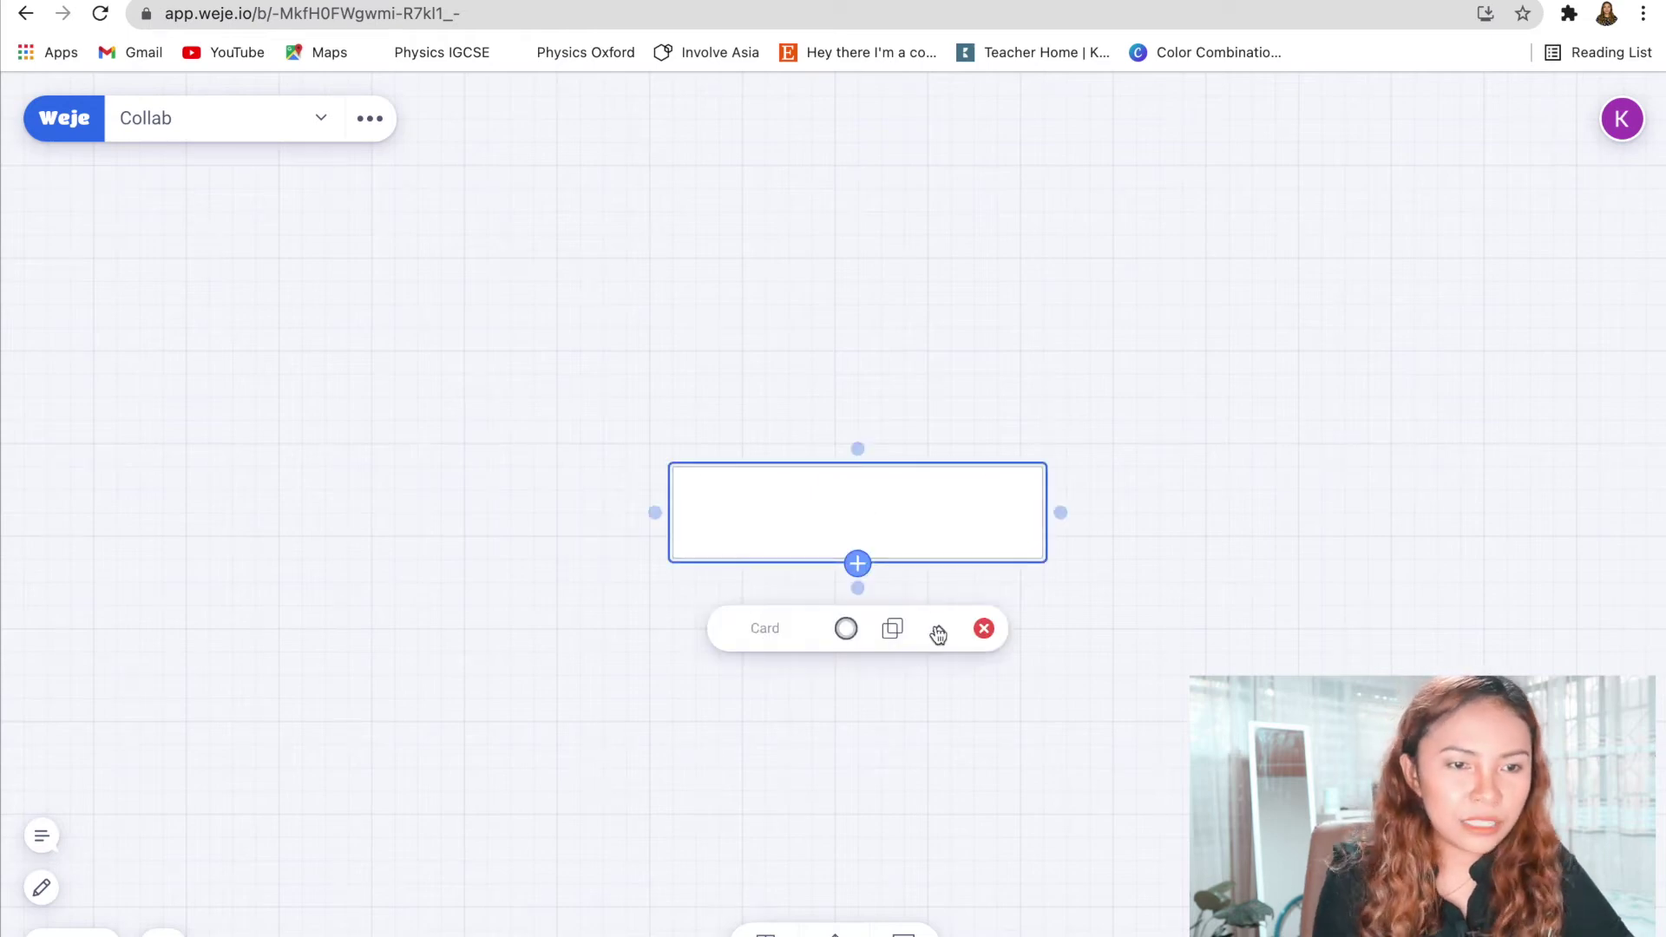
pyautogui.click(806, 481)
pyautogui.write('ajakjdhajd')
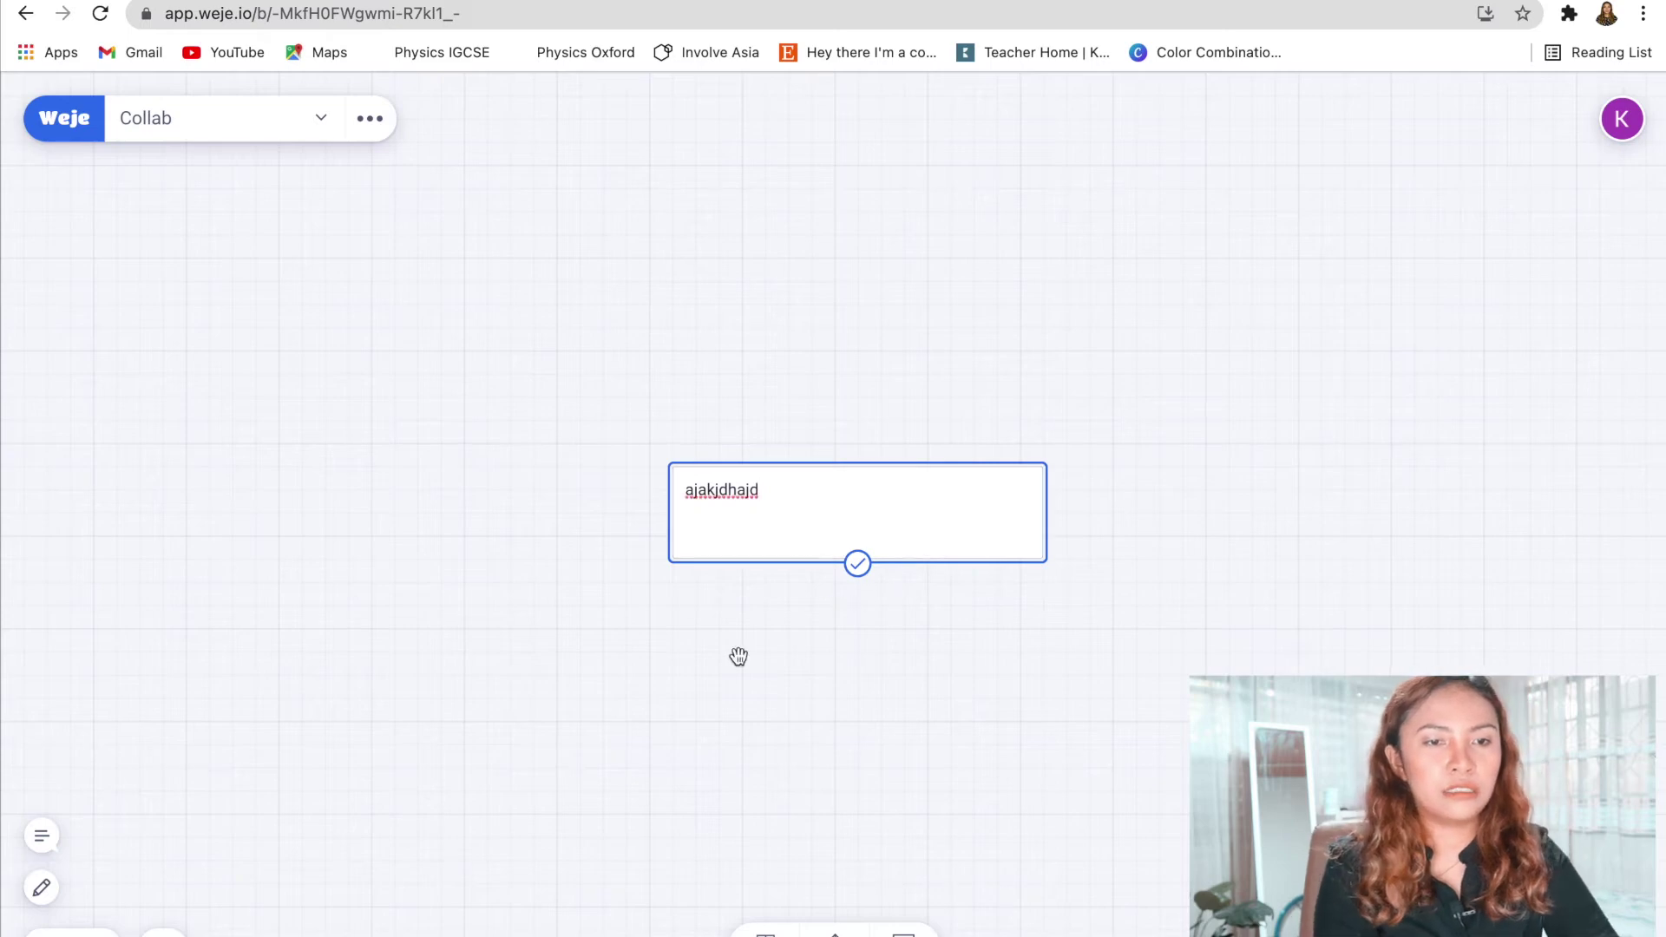
pyautogui.click(660, 695)
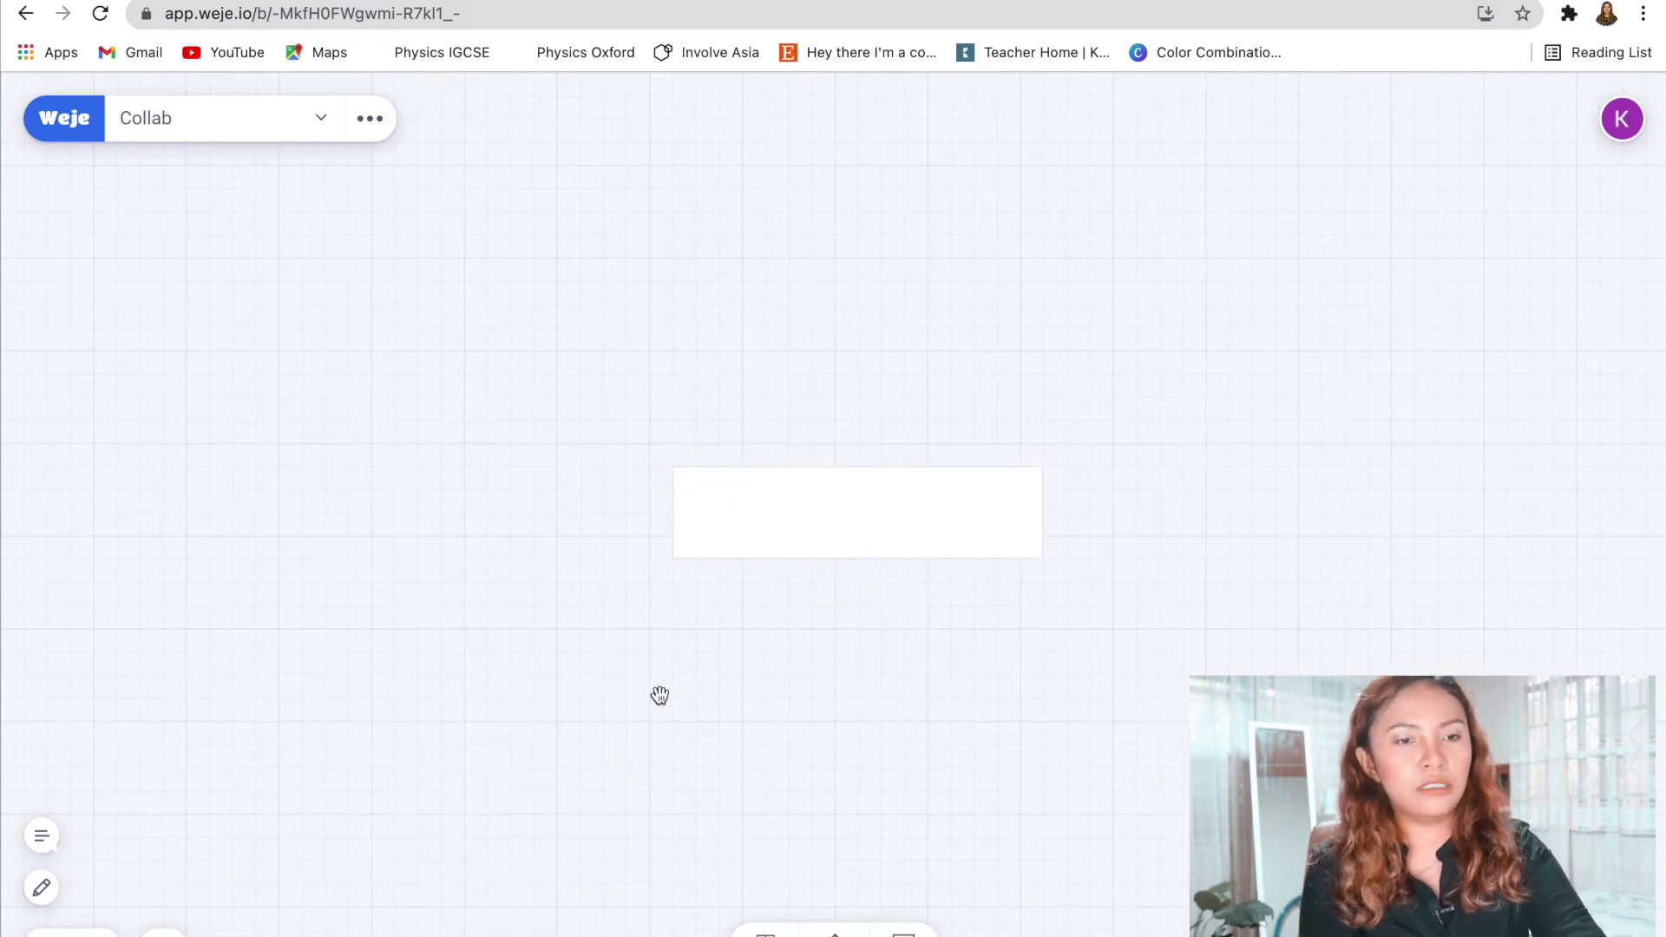
pyautogui.moveTo(829, 547); pyautogui.dragTo(504, 734)
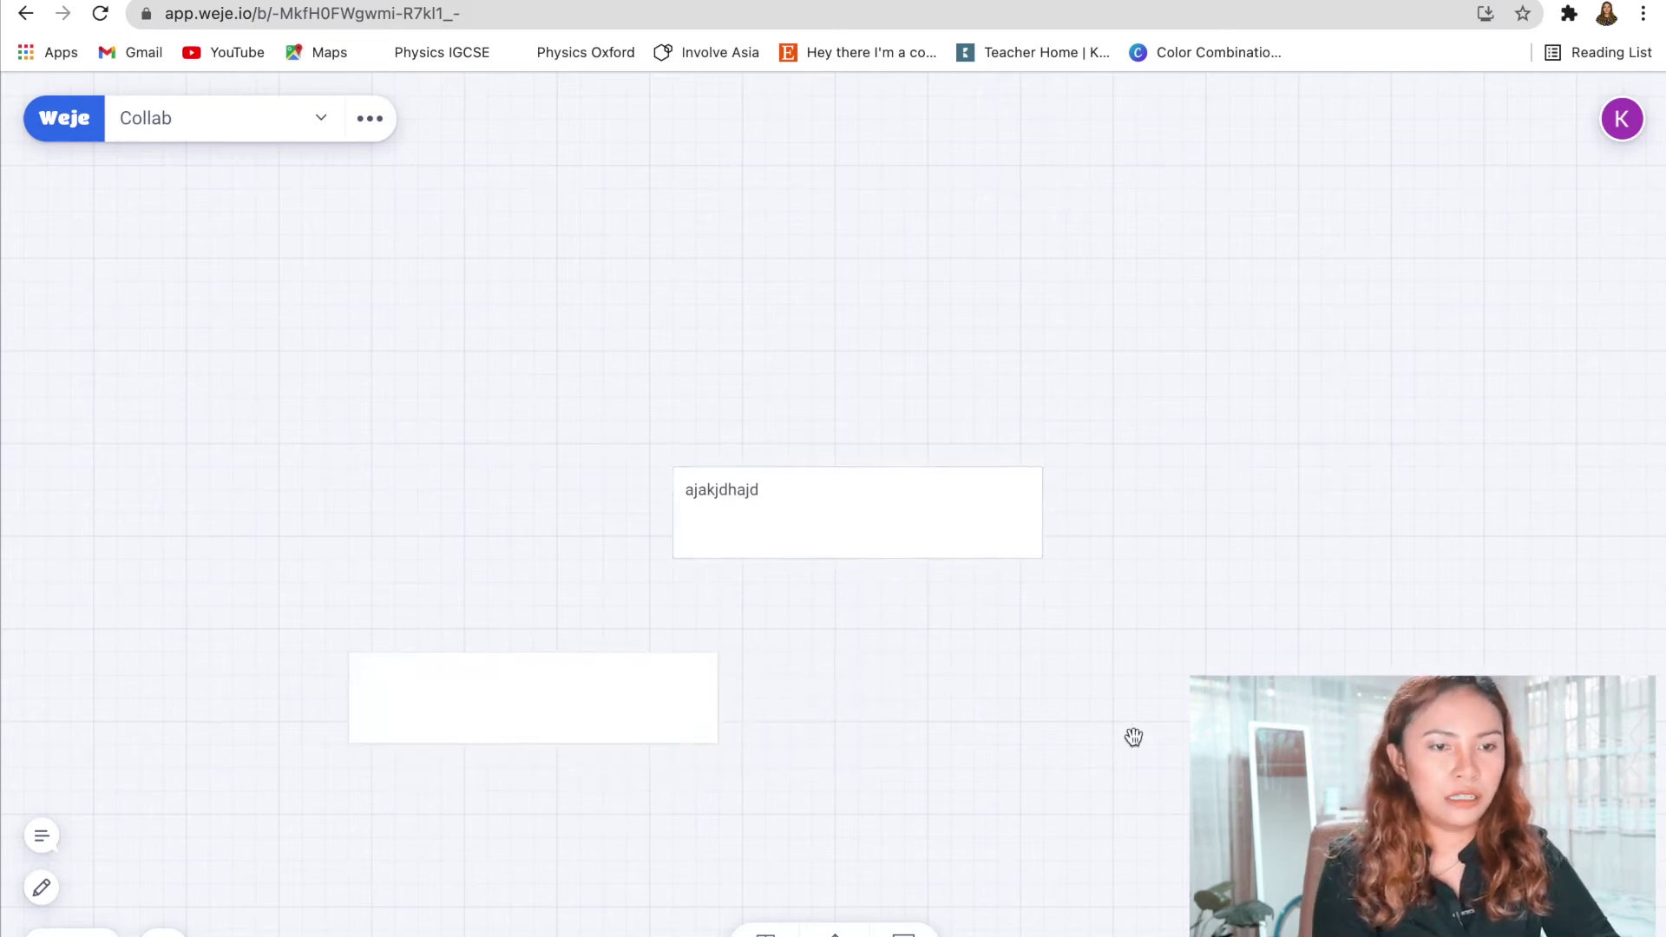
pyautogui.moveTo(851, 503); pyautogui.dragTo(1160, 666)
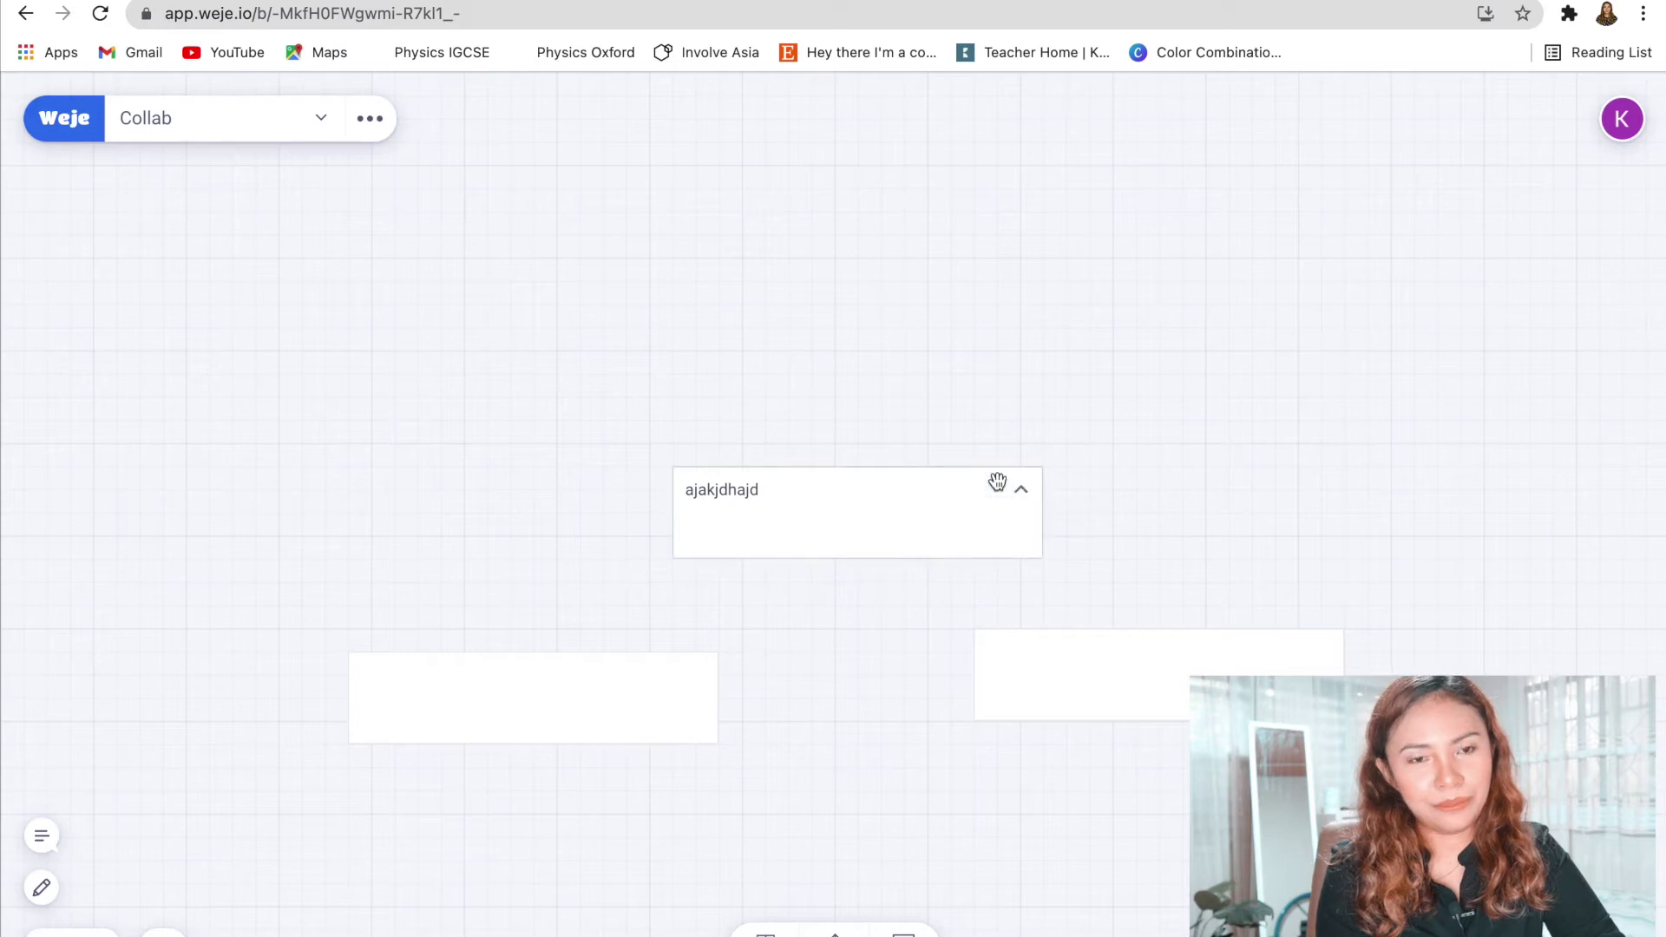
# Connect the centre card to the lower-right card and twice to the upper-left card
pyautogui.click(985, 504)
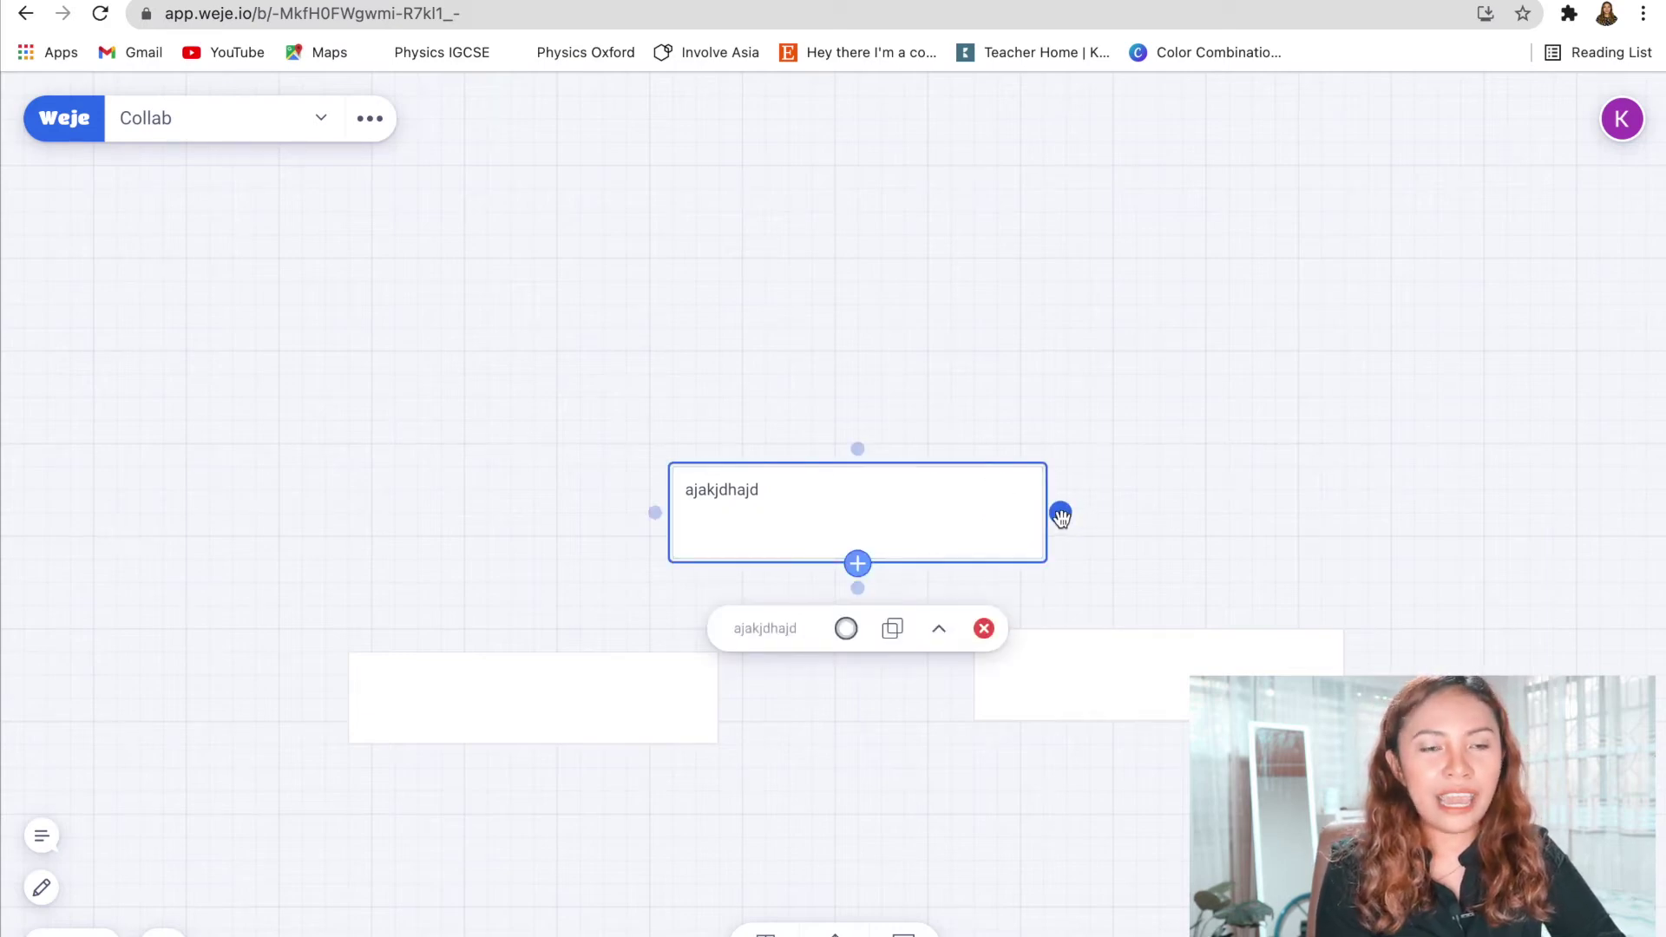
pyautogui.moveTo(1060, 515); pyautogui.dragTo(1107, 557)
pyautogui.moveTo(1140, 633); pyautogui.dragTo(1137, 647)
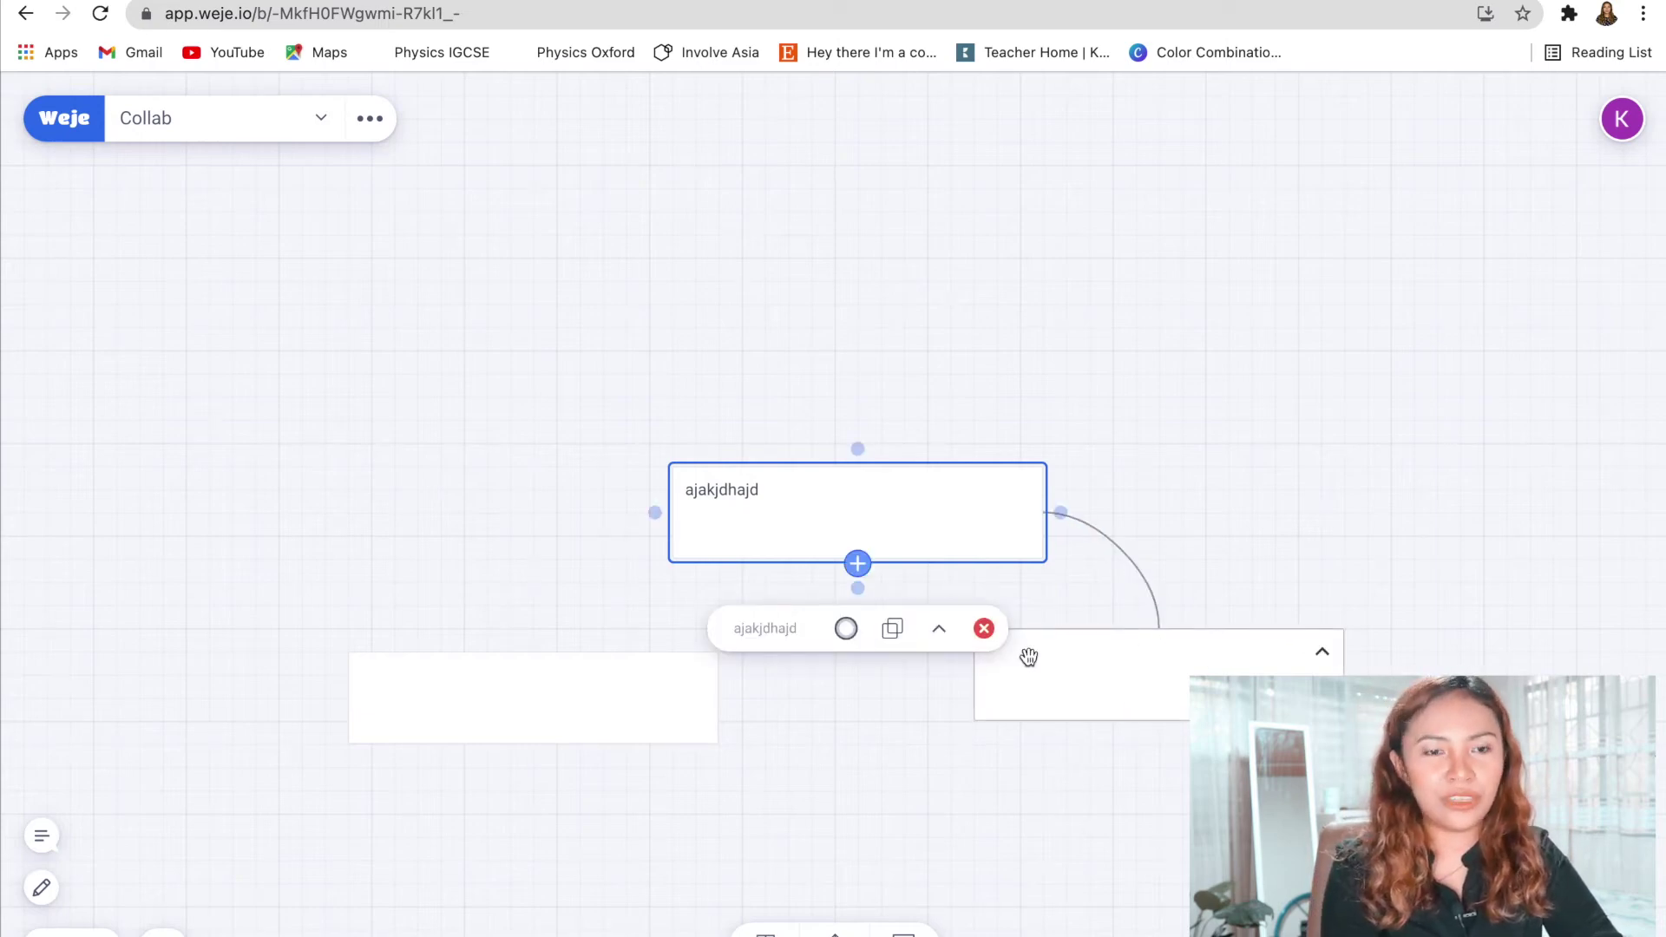
pyautogui.moveTo(655, 512); pyautogui.dragTo(390, 301)
pyautogui.moveTo(853, 448); pyautogui.dragTo(479, 257)
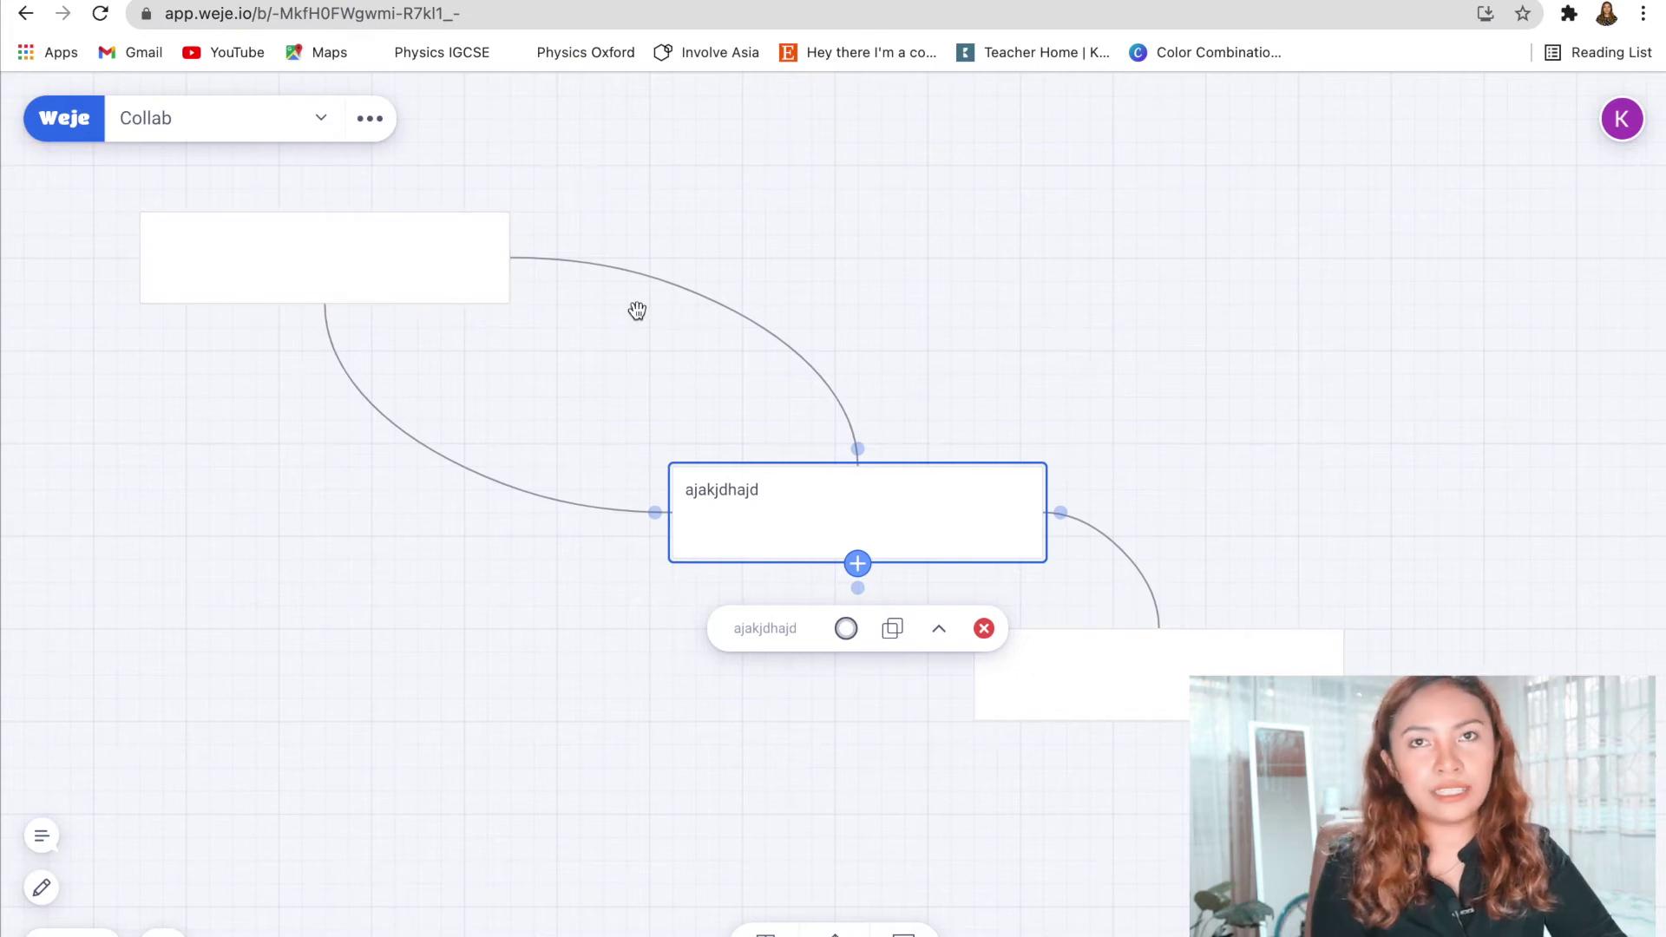
pyautogui.click(42, 835)
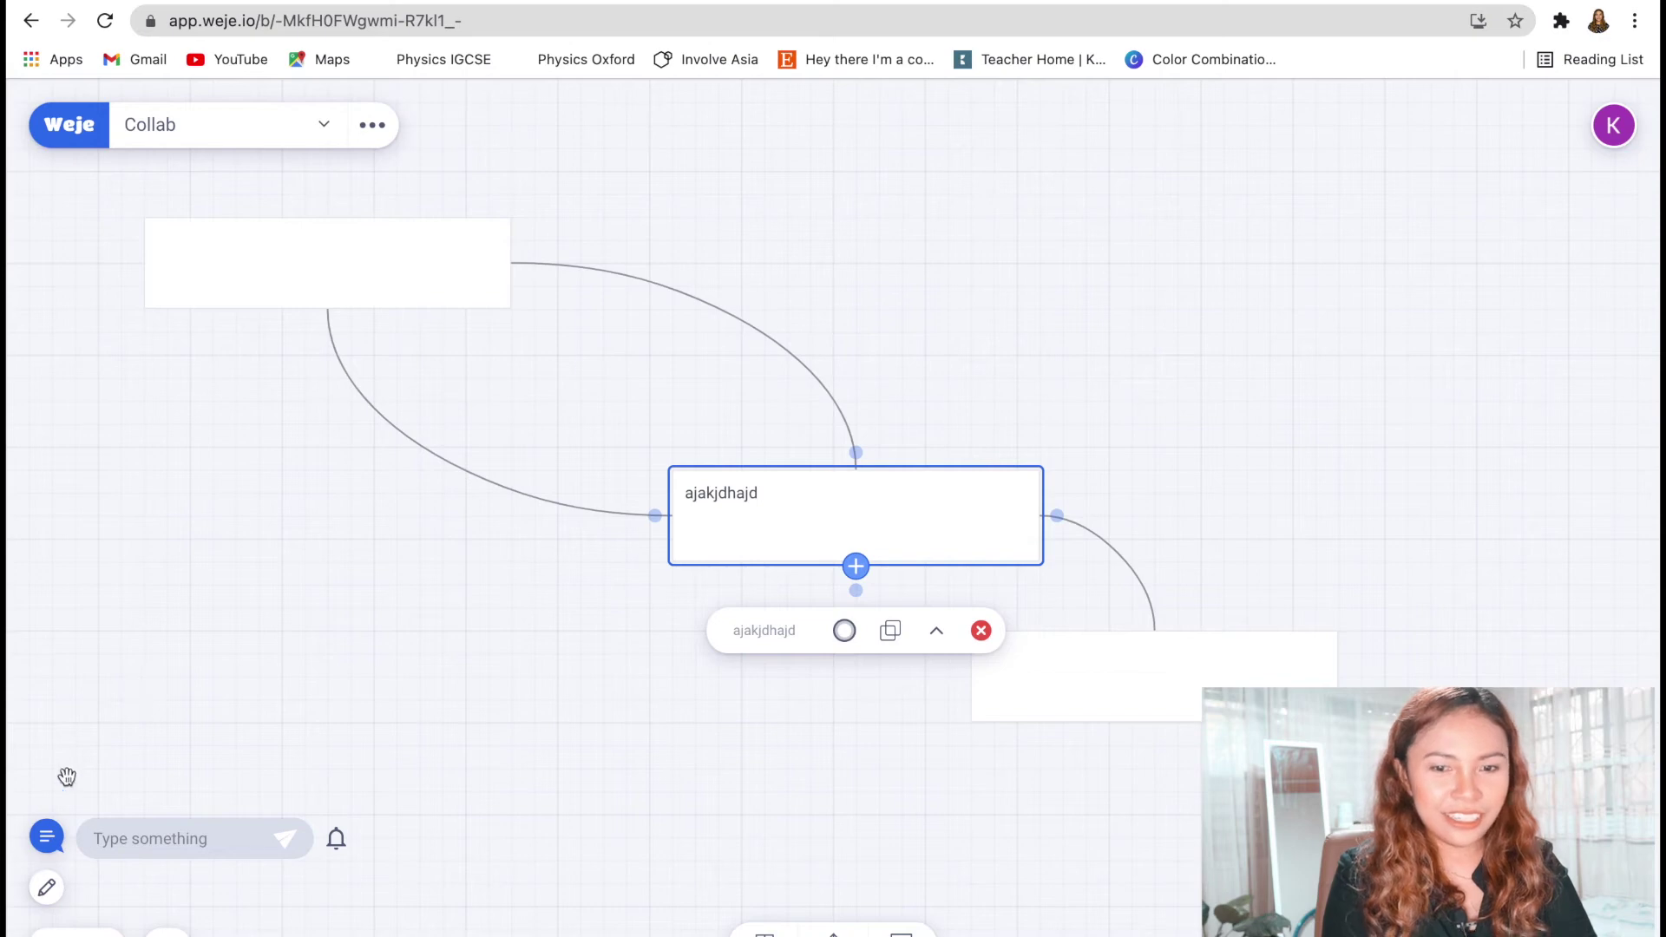
# Clear the card selection and send 'Just do it' in the Collab board's chat
pyautogui.click(355, 615)
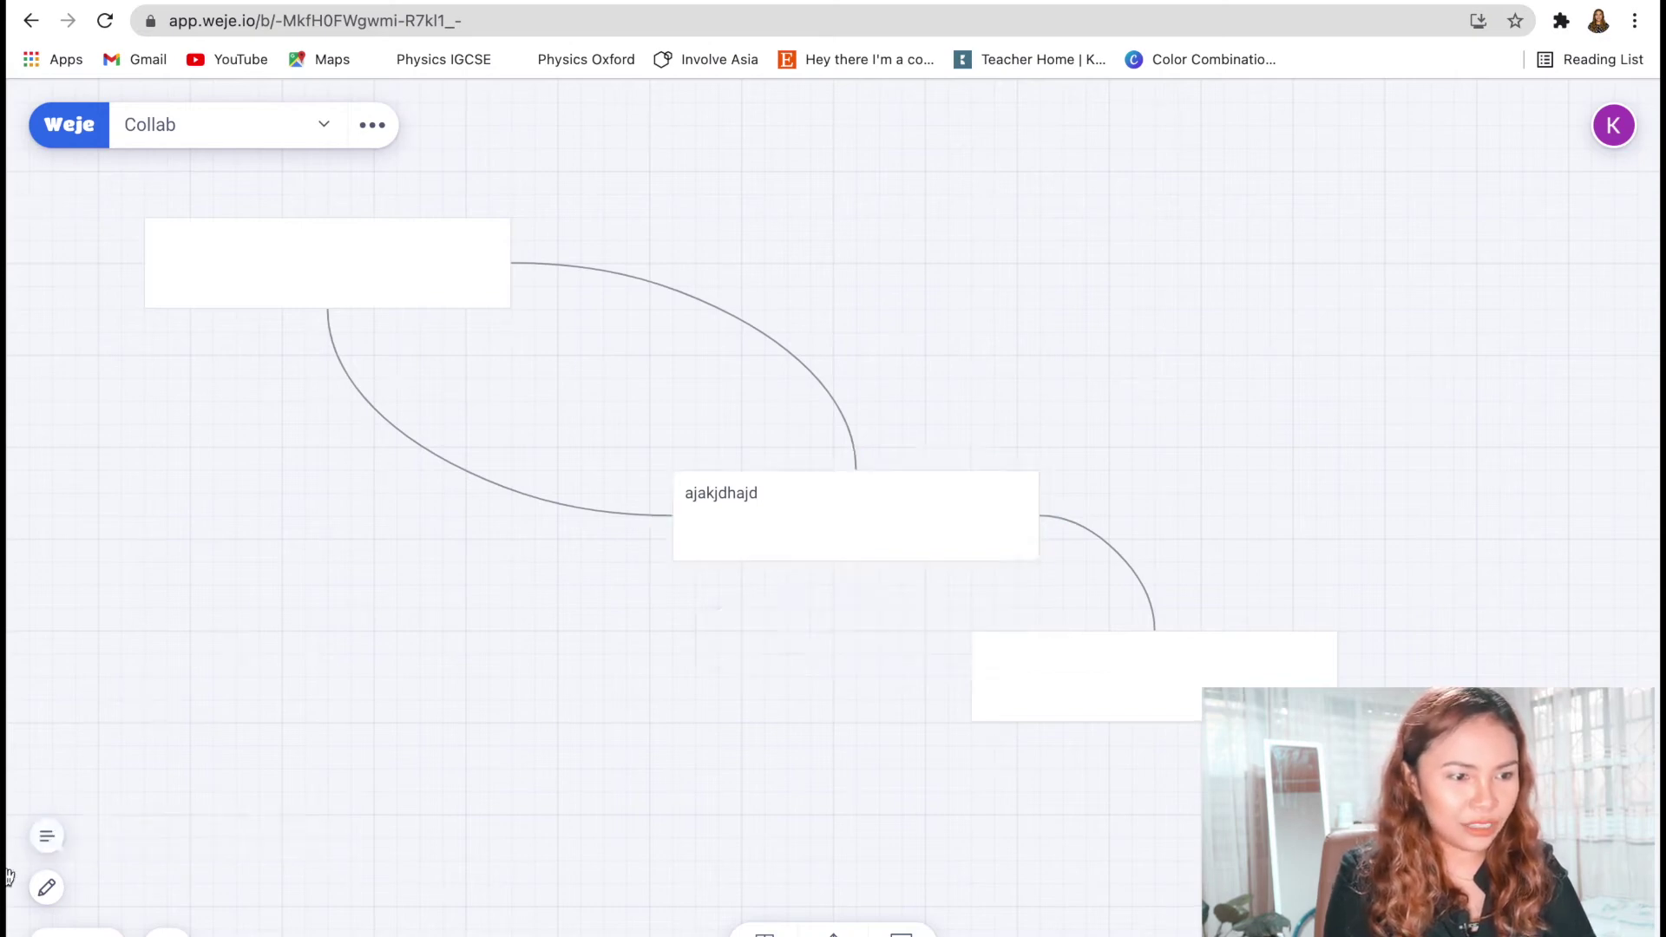
pyautogui.click(48, 839)
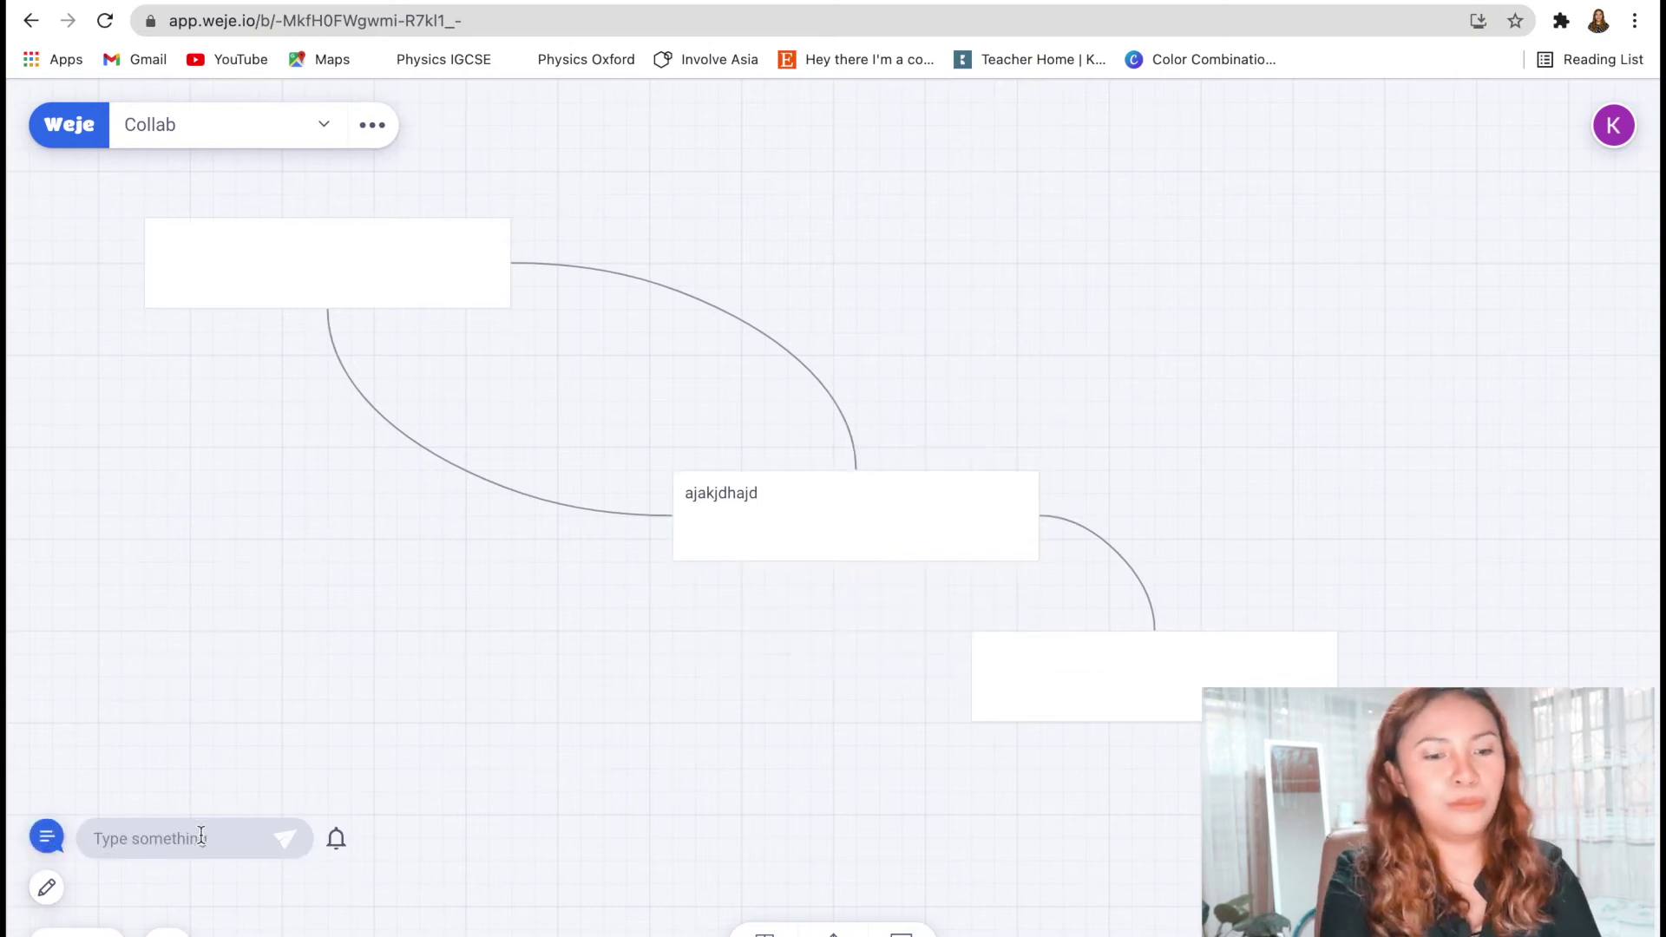
pyautogui.write('Ji')
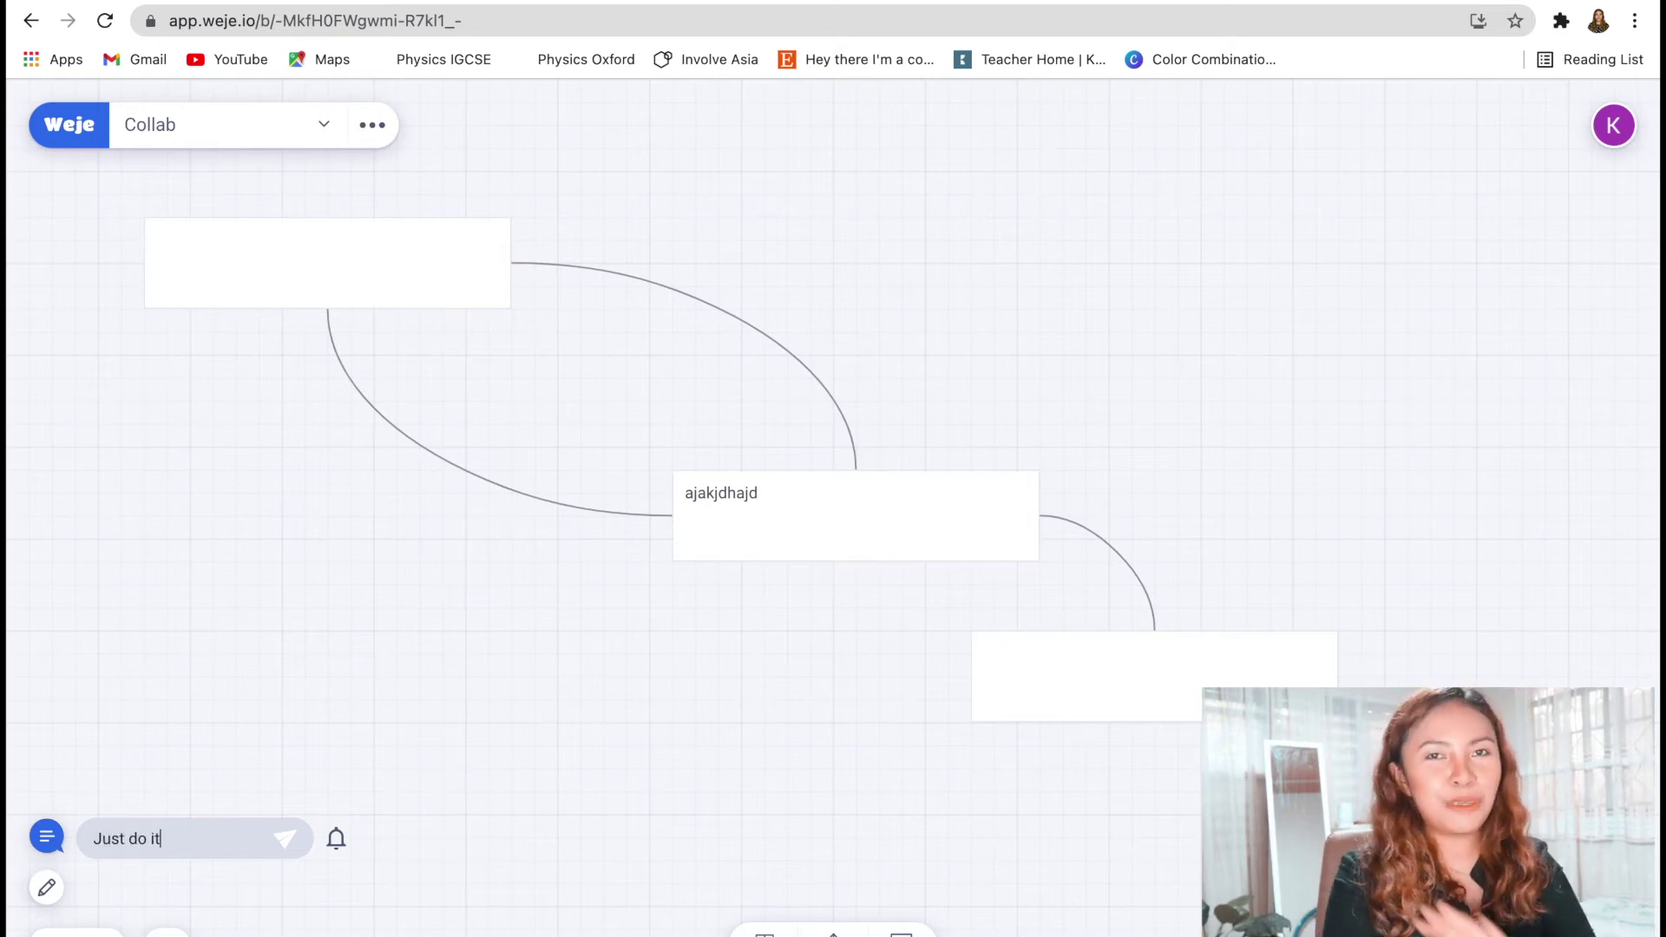
pyautogui.write('st do it')
pyautogui.press('Return')
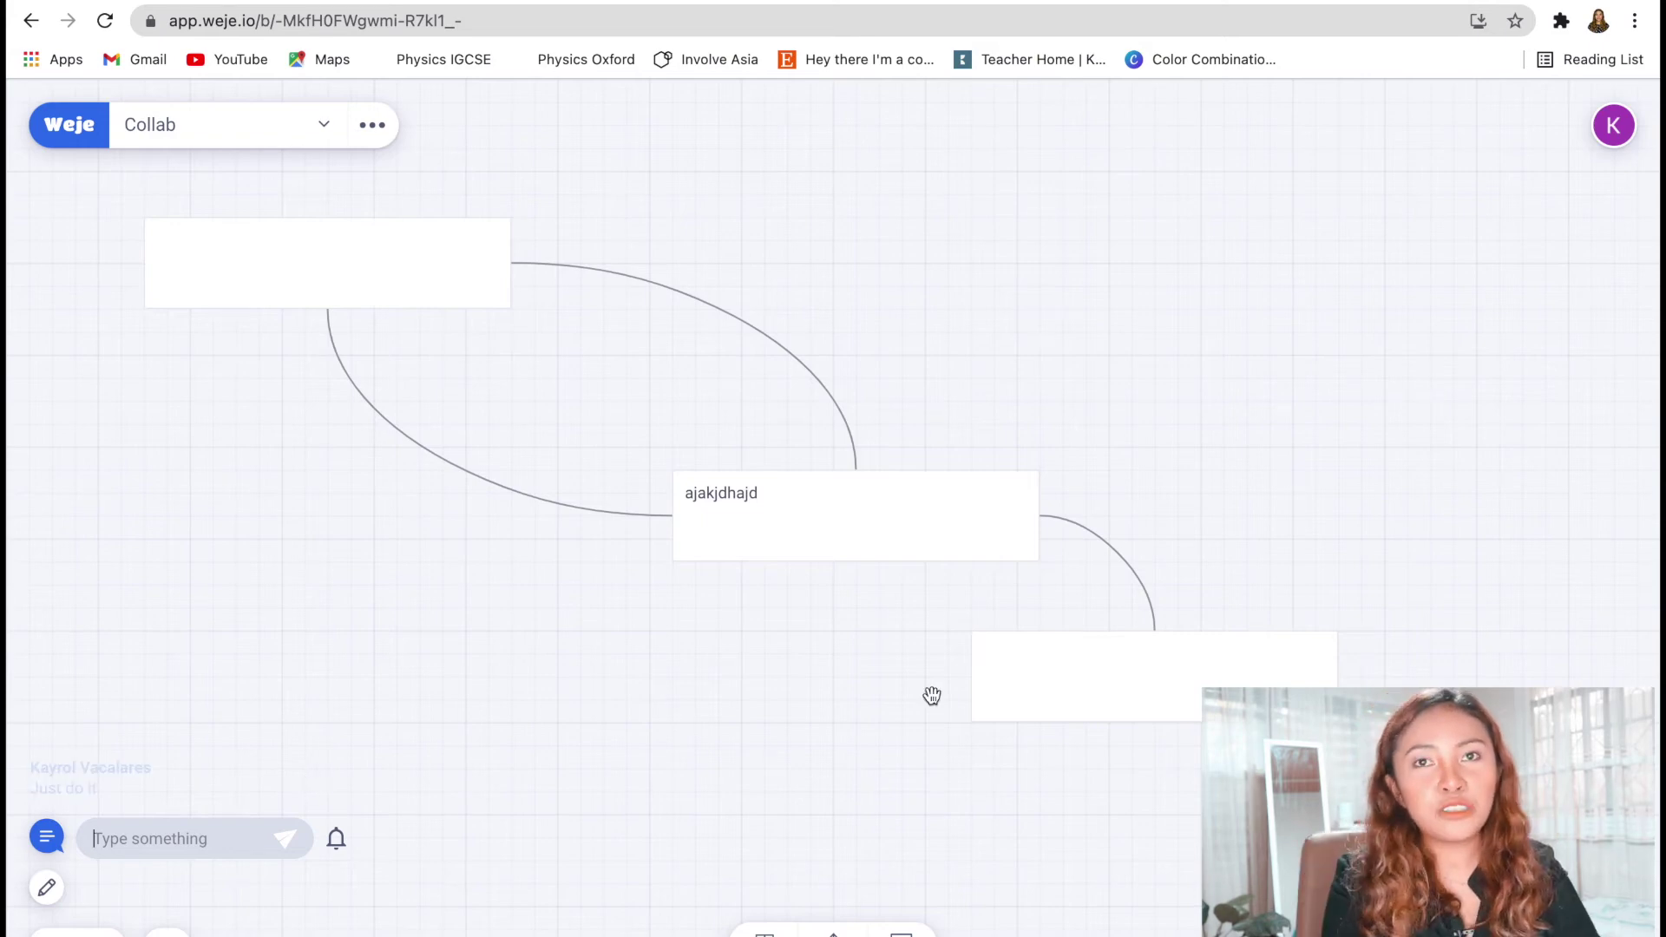
# Place a new List at lower left and drag in four cards, including the ajakjdhajd note
pyautogui.click(901, 933)
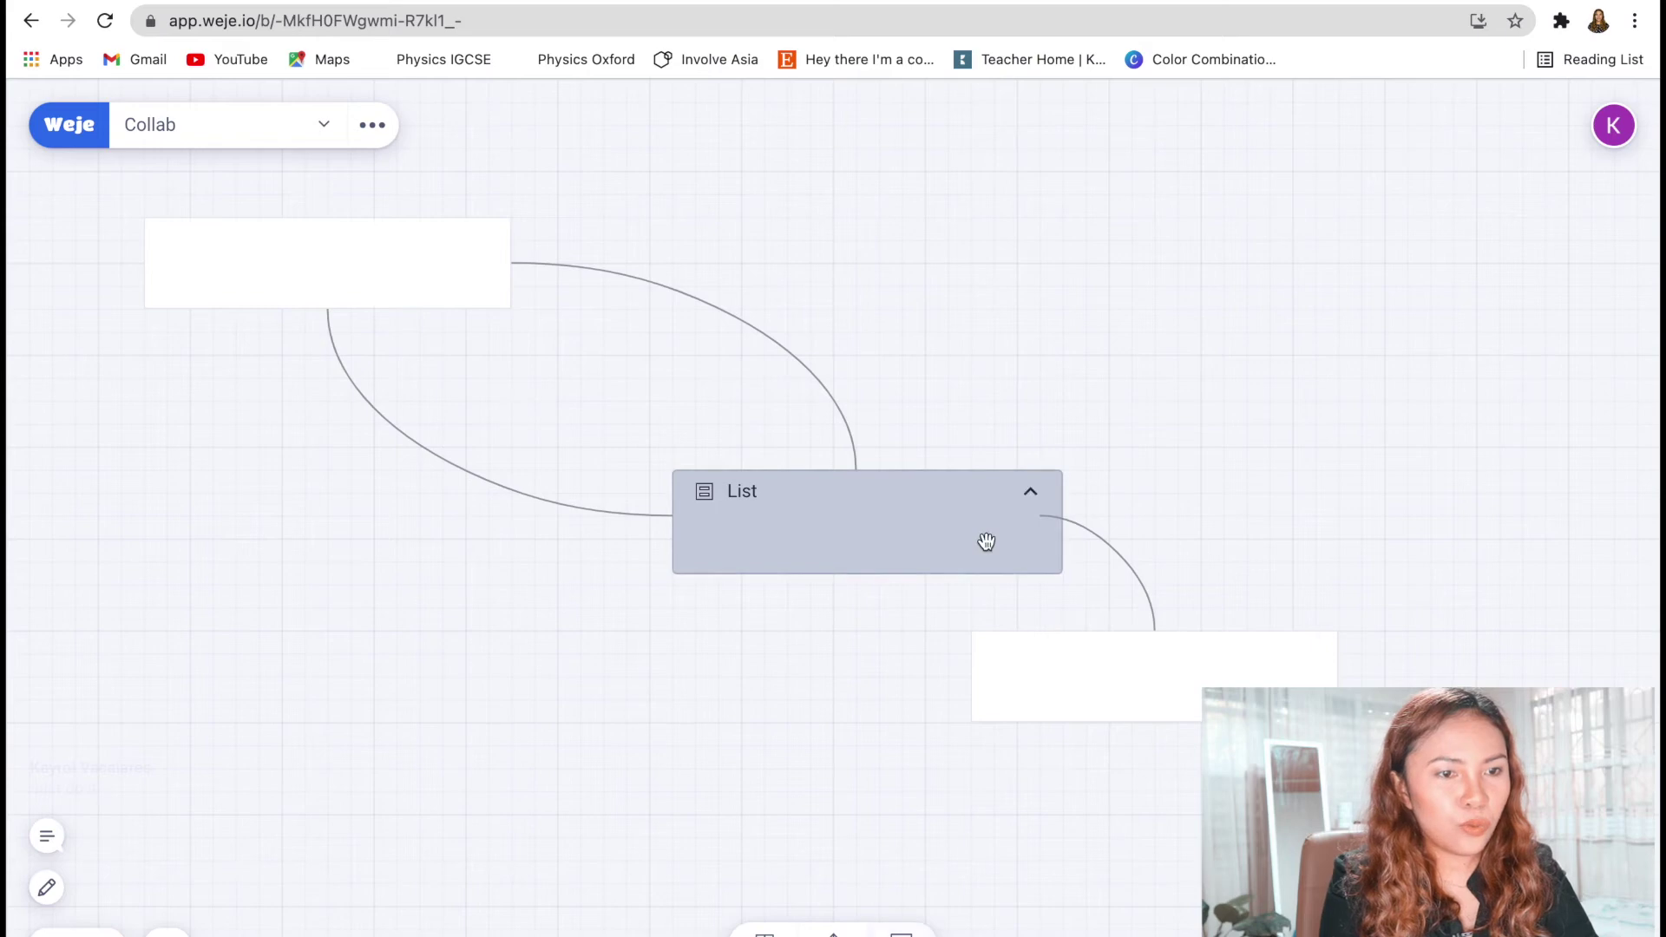
pyautogui.moveTo(882, 549); pyautogui.dragTo(347, 607)
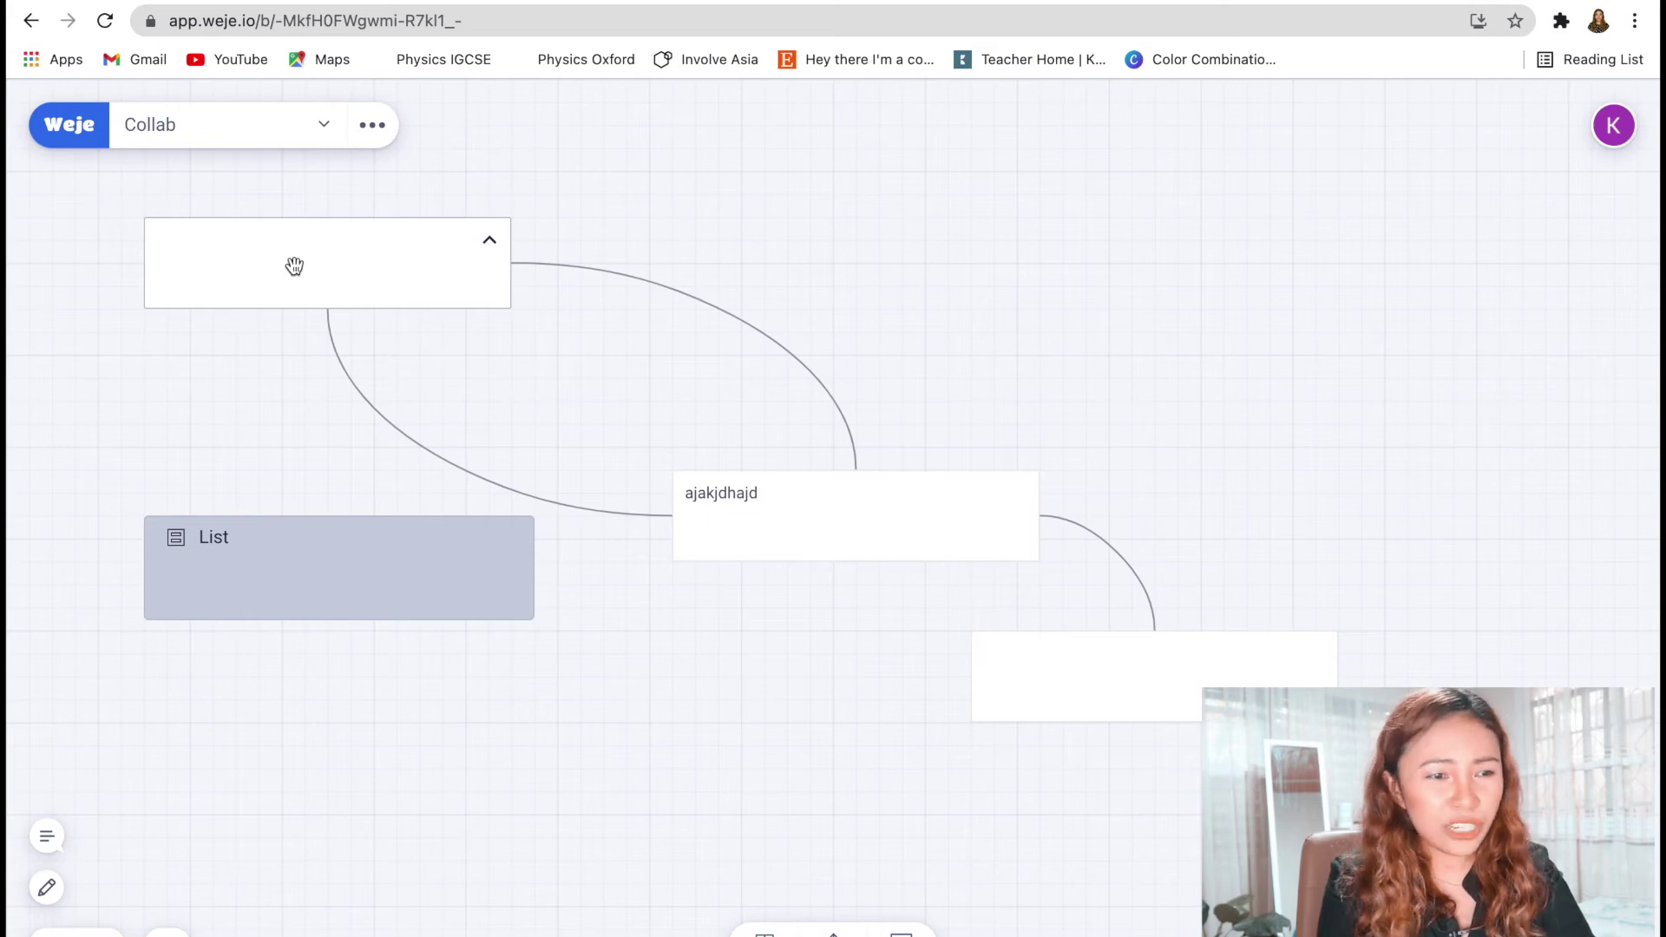
pyautogui.moveTo(297, 273); pyautogui.dragTo(305, 595)
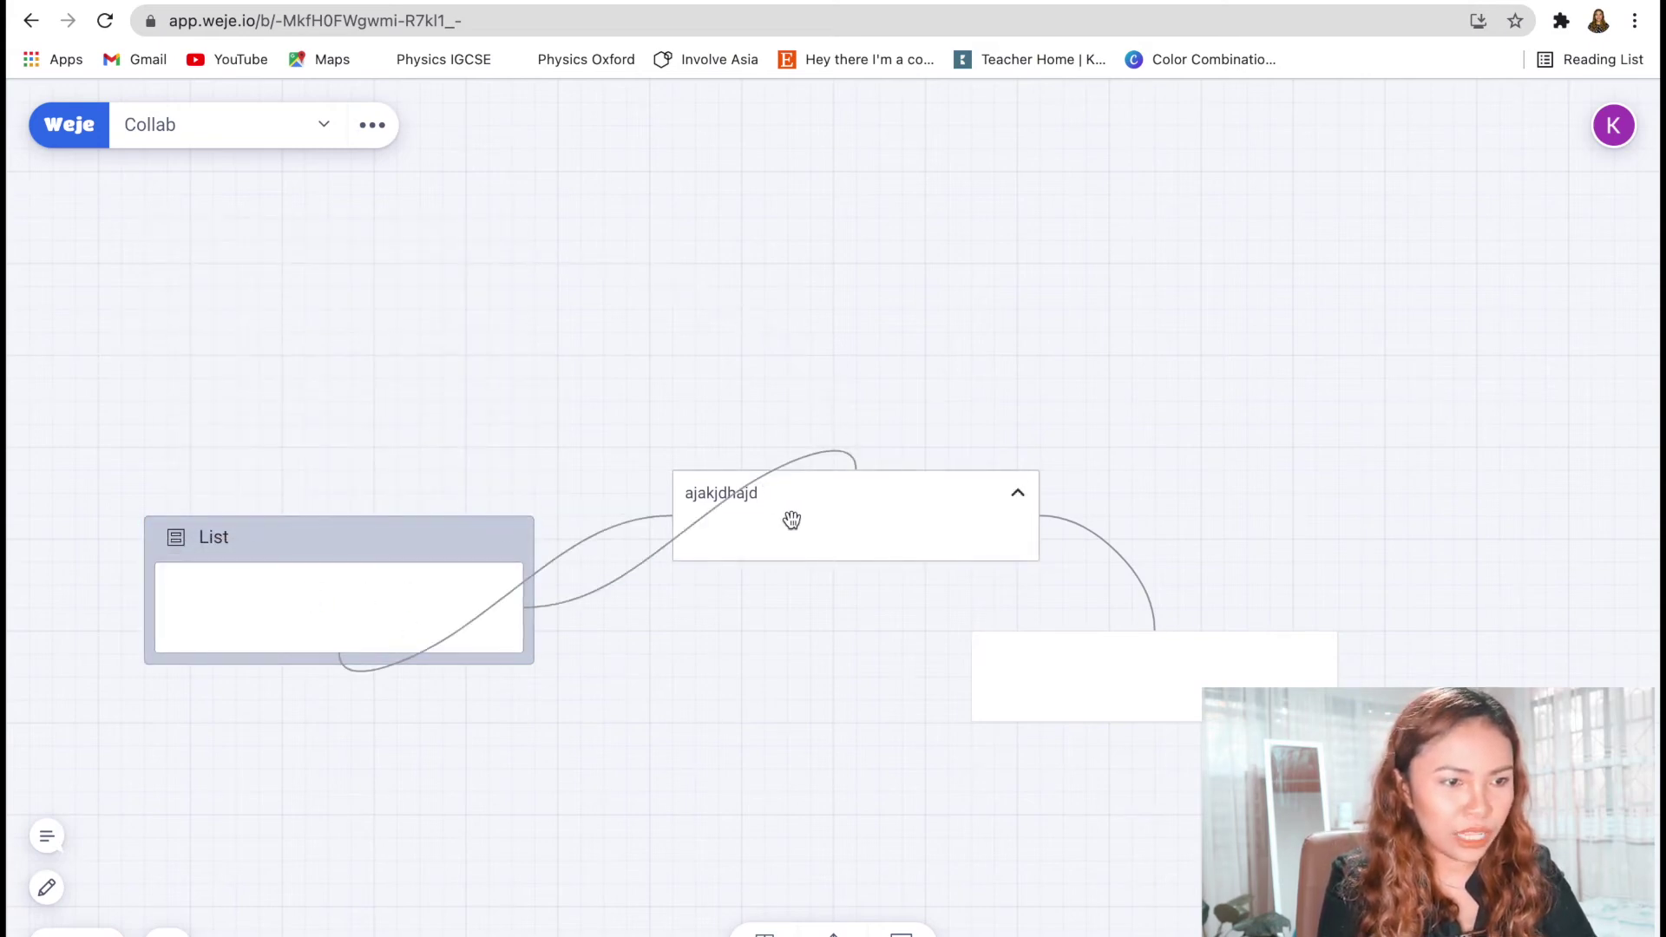
pyautogui.moveTo(787, 519); pyautogui.dragTo(290, 617)
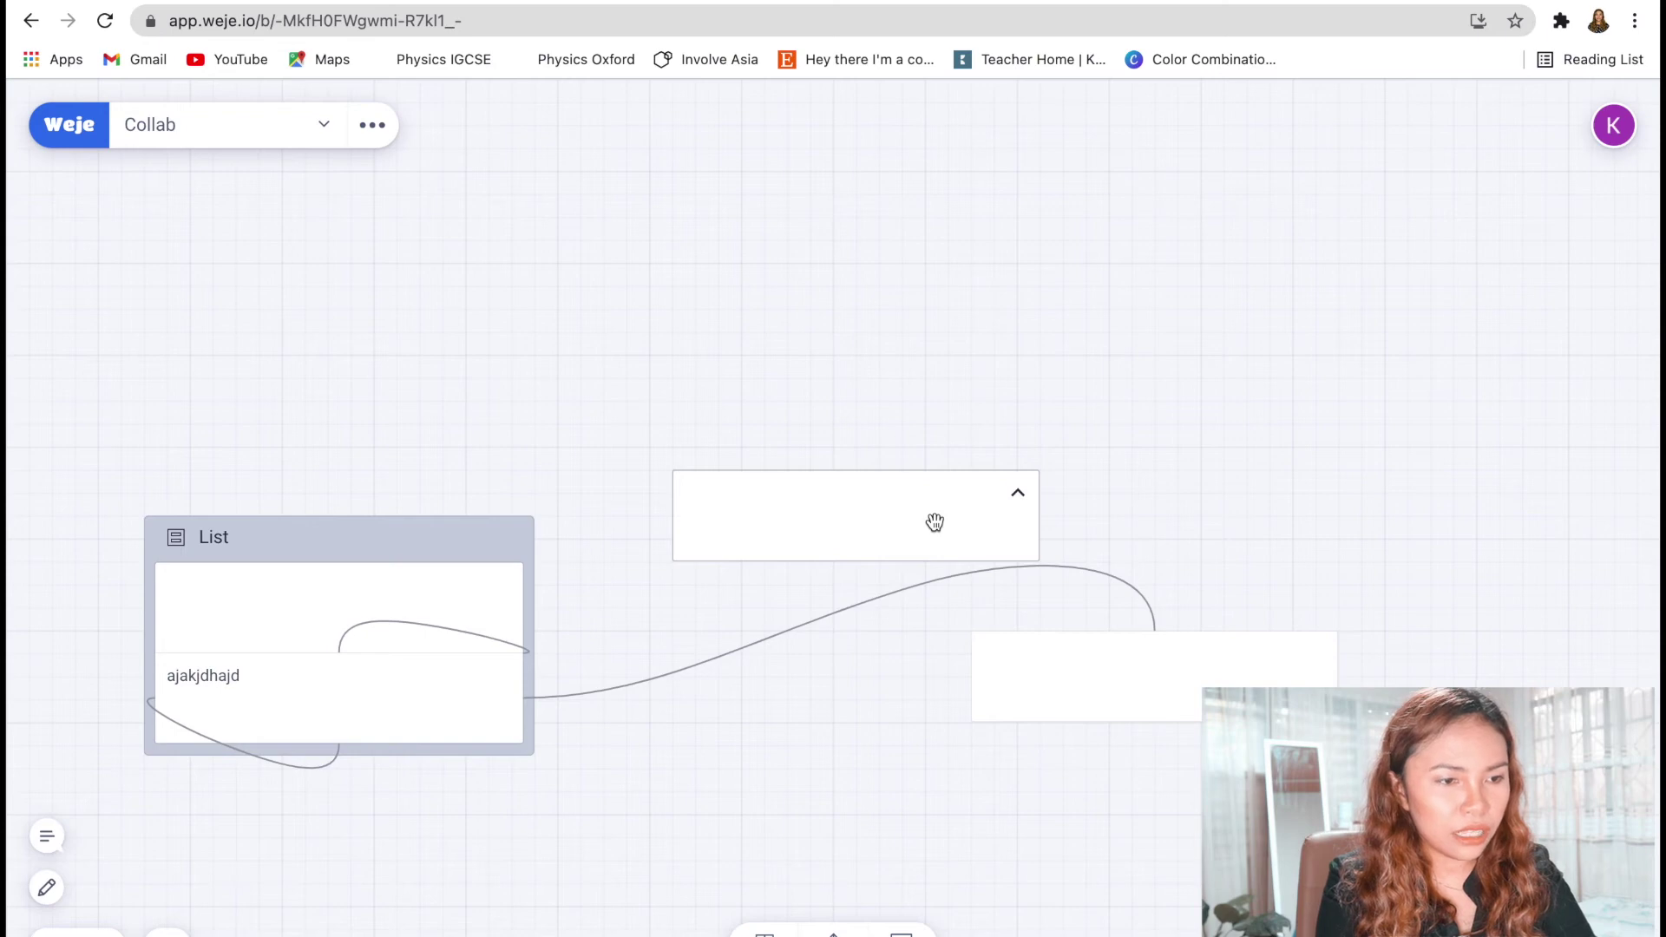
pyautogui.moveTo(935, 522); pyautogui.dragTo(409, 670)
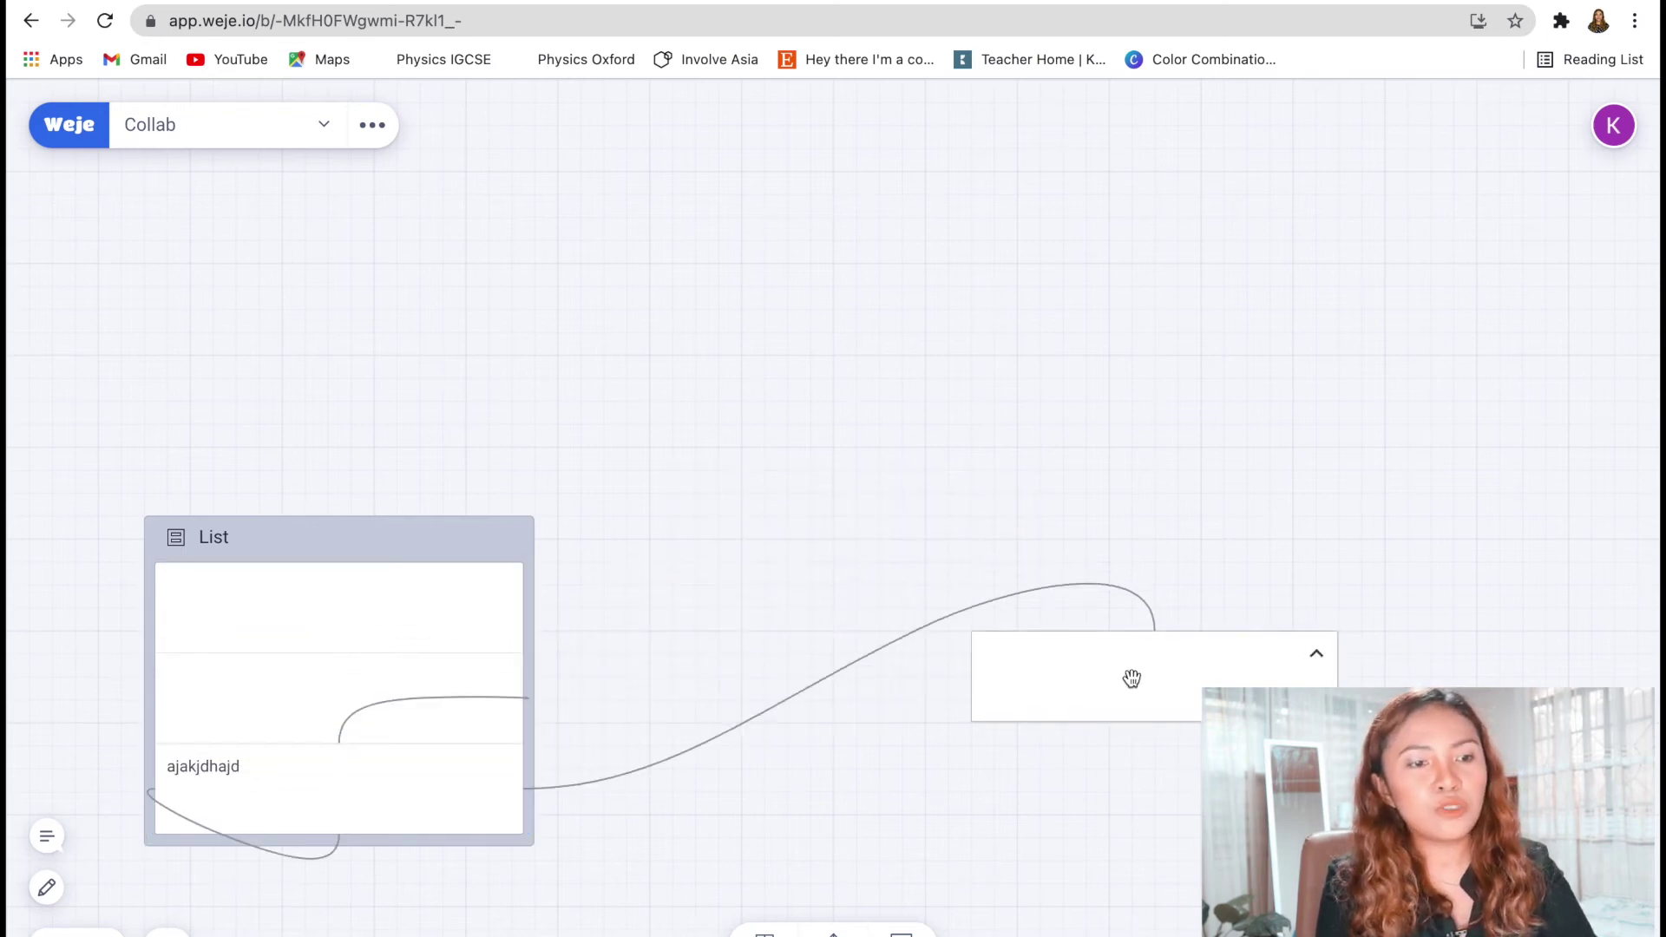
pyautogui.moveTo(1131, 678); pyautogui.dragTo(320, 658)
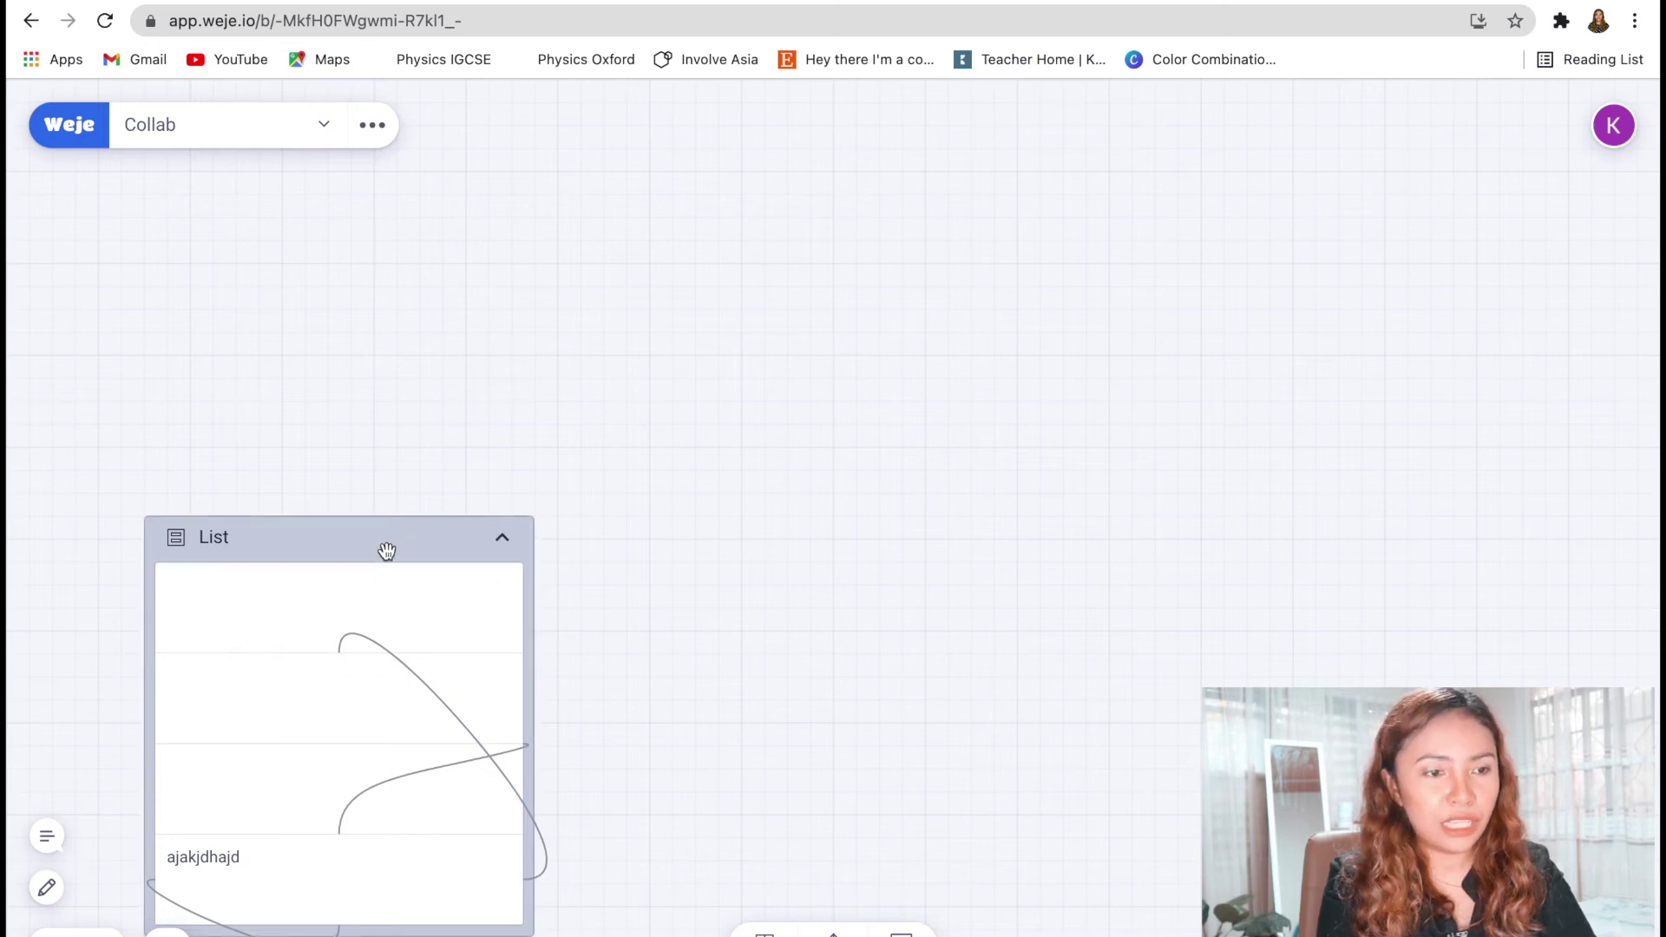
# Move the filled grey List to the right side of the board
pyautogui.rightClick(386, 551)
pyautogui.click(852, 190)
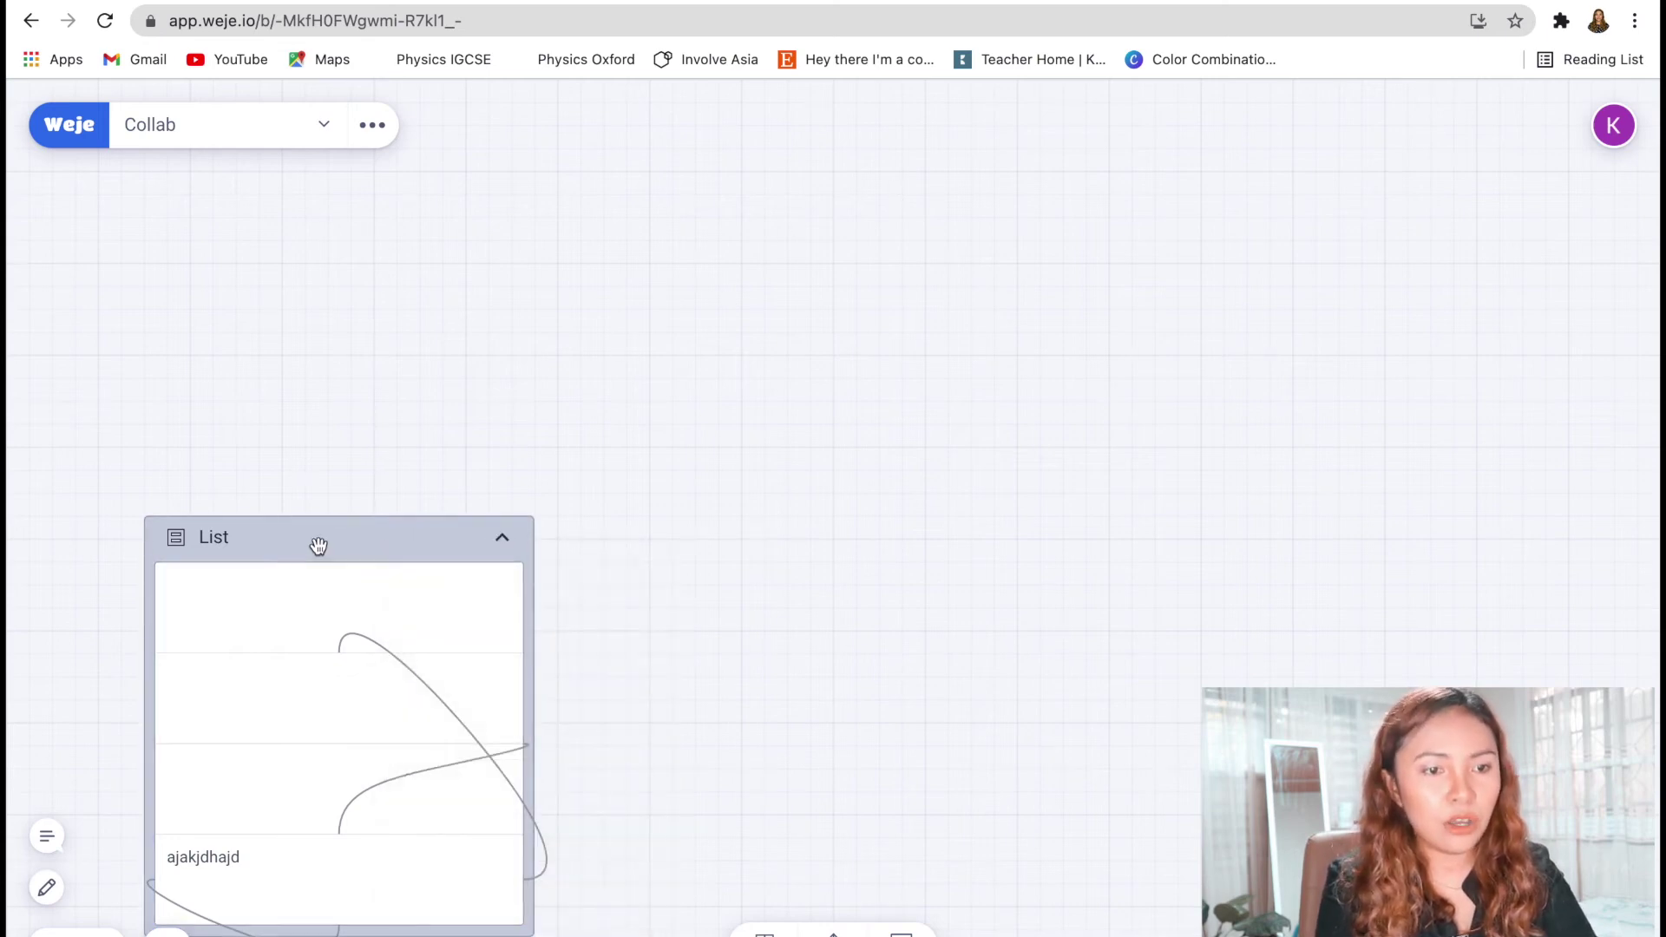
pyautogui.moveTo(318, 544); pyautogui.dragTo(734, 307)
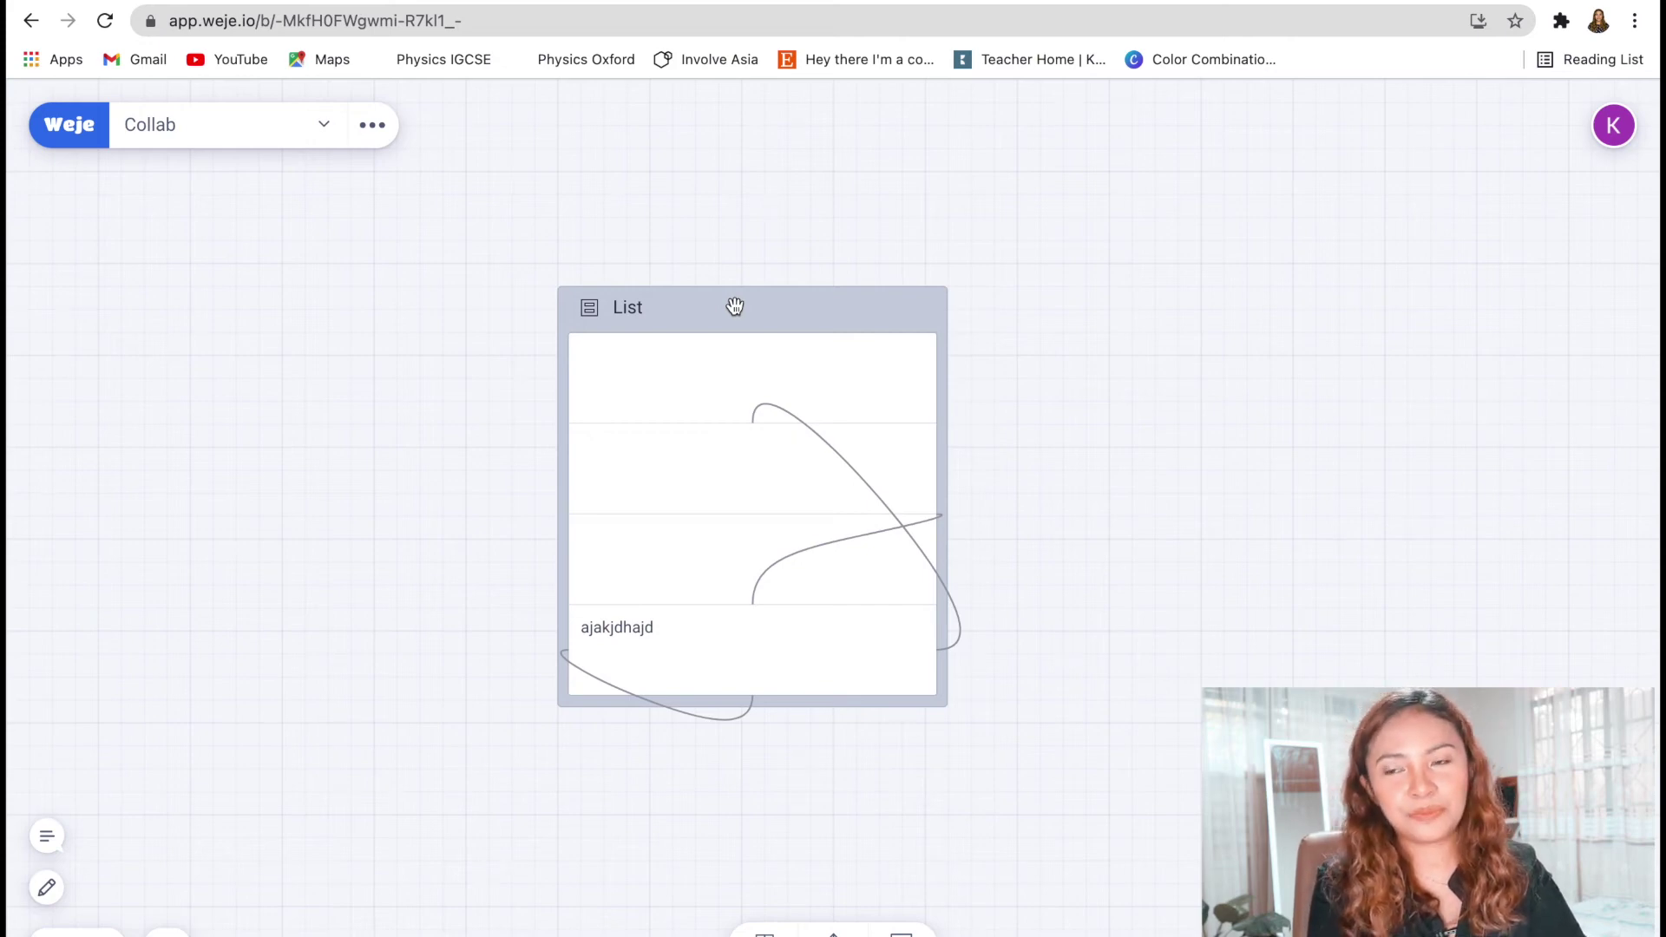
pyautogui.moveTo(718, 316); pyautogui.dragTo(1247, 262)
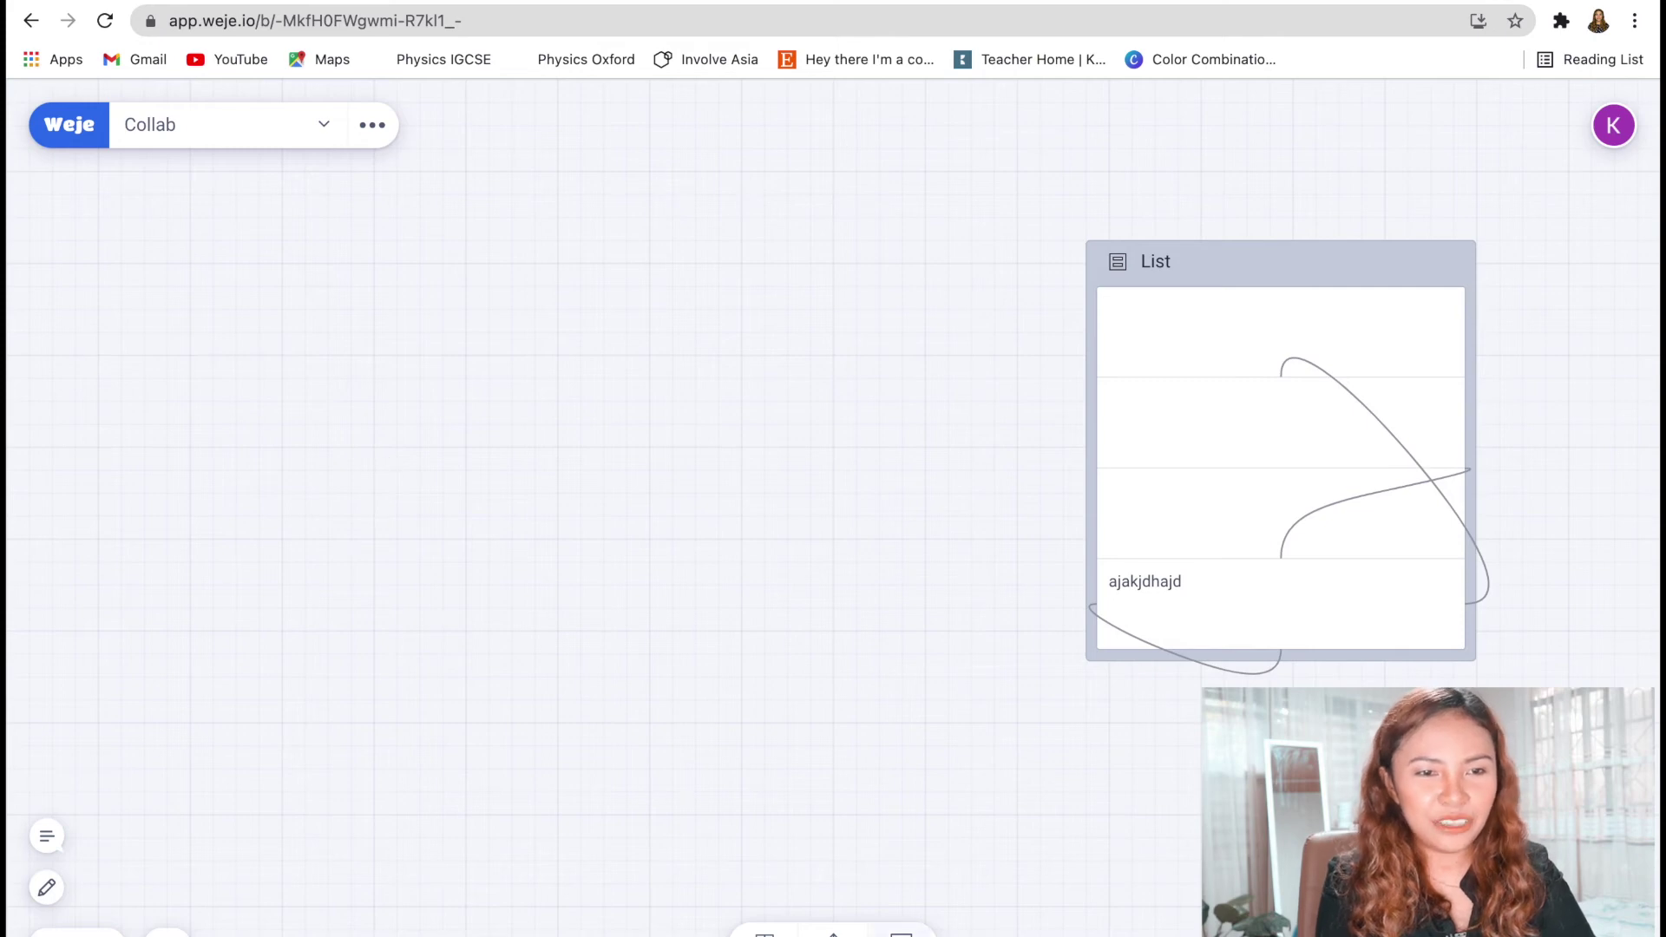
# Add a new empty List mid-board and colour it yellow
pyautogui.click(902, 934)
pyautogui.click(949, 528)
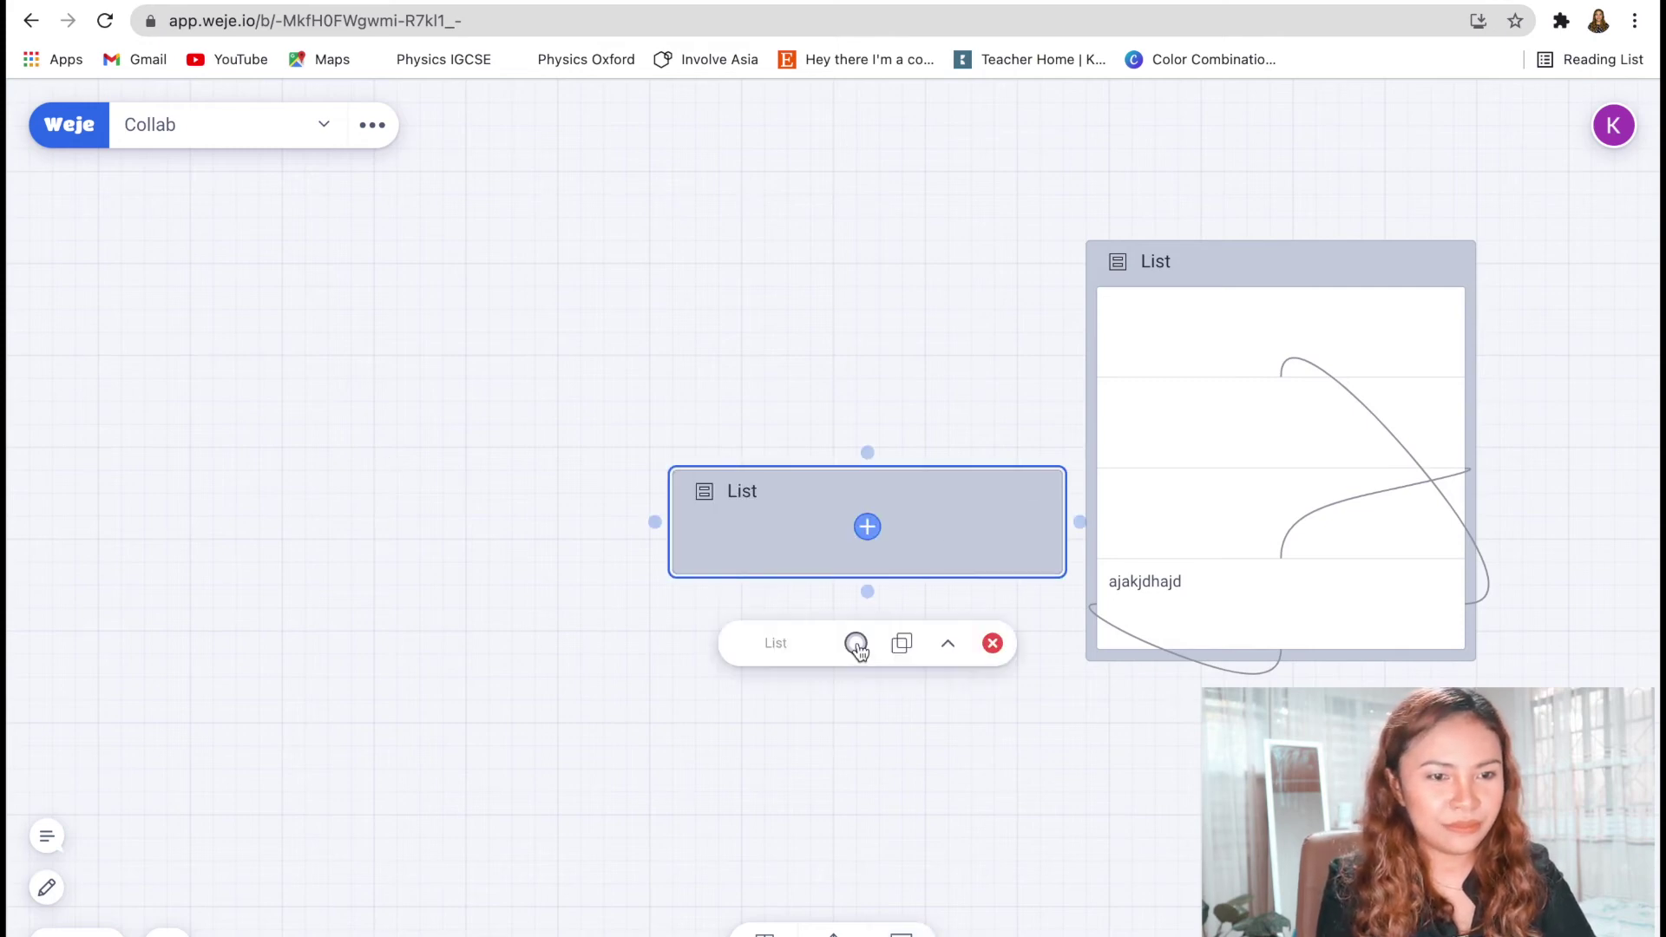
pyautogui.click(857, 644)
pyautogui.click(764, 584)
pyautogui.click(726, 355)
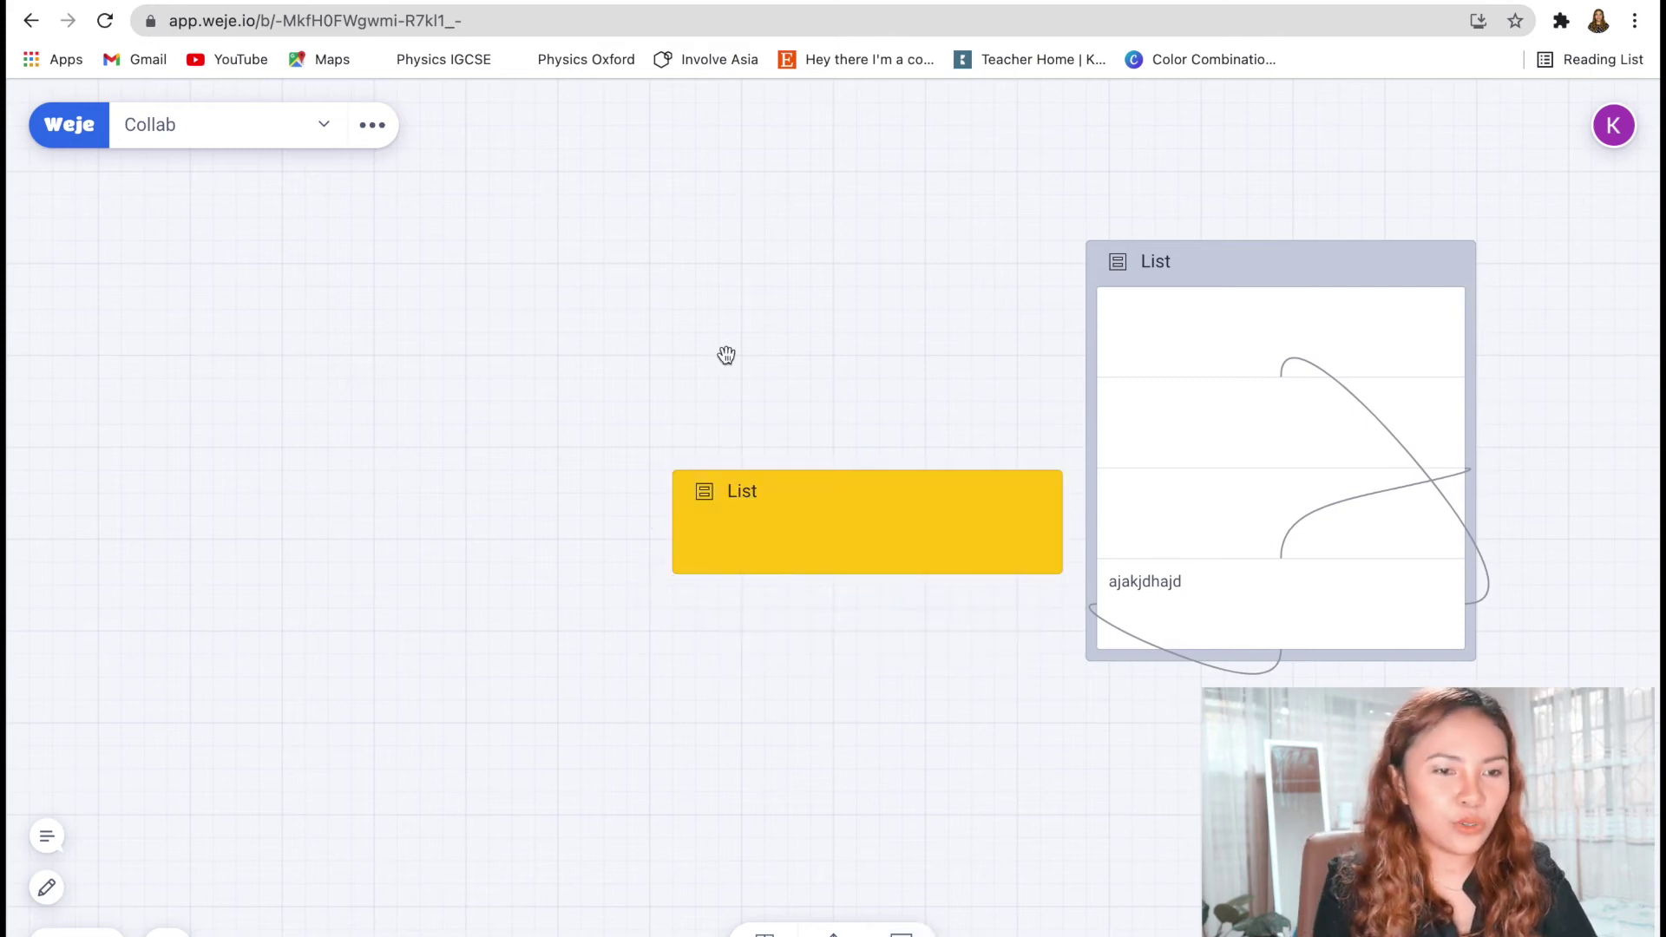
# Change the new List's colour from yellow to green
pyautogui.click(833, 520)
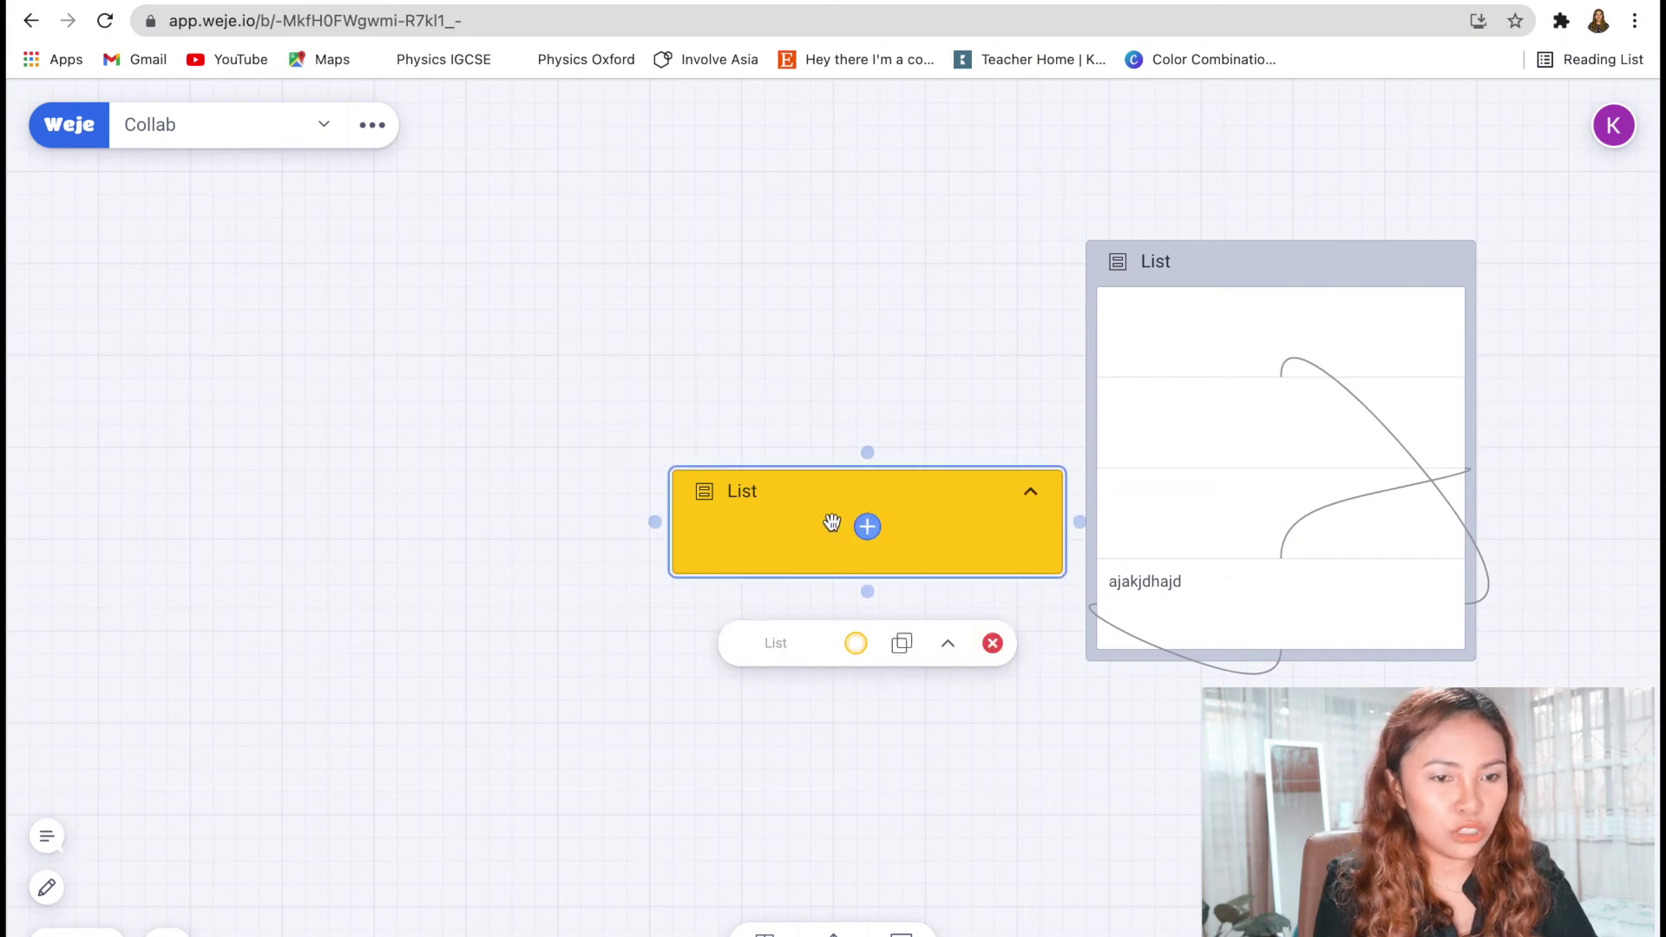
pyautogui.click(856, 644)
pyautogui.click(855, 585)
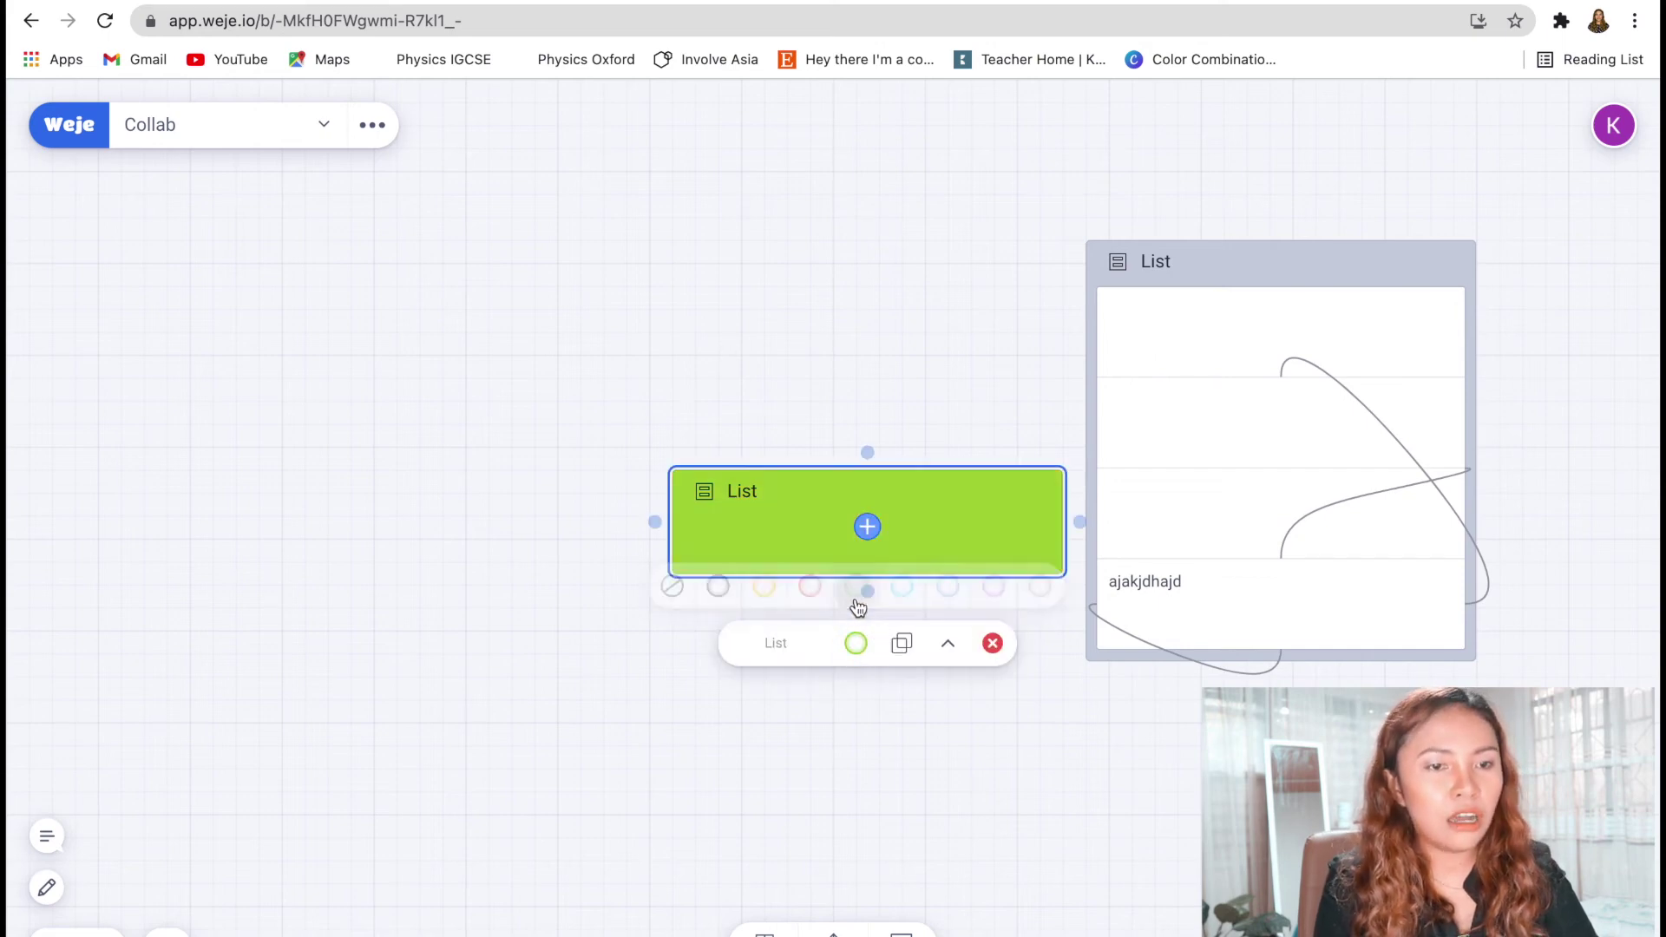
pyautogui.click(854, 645)
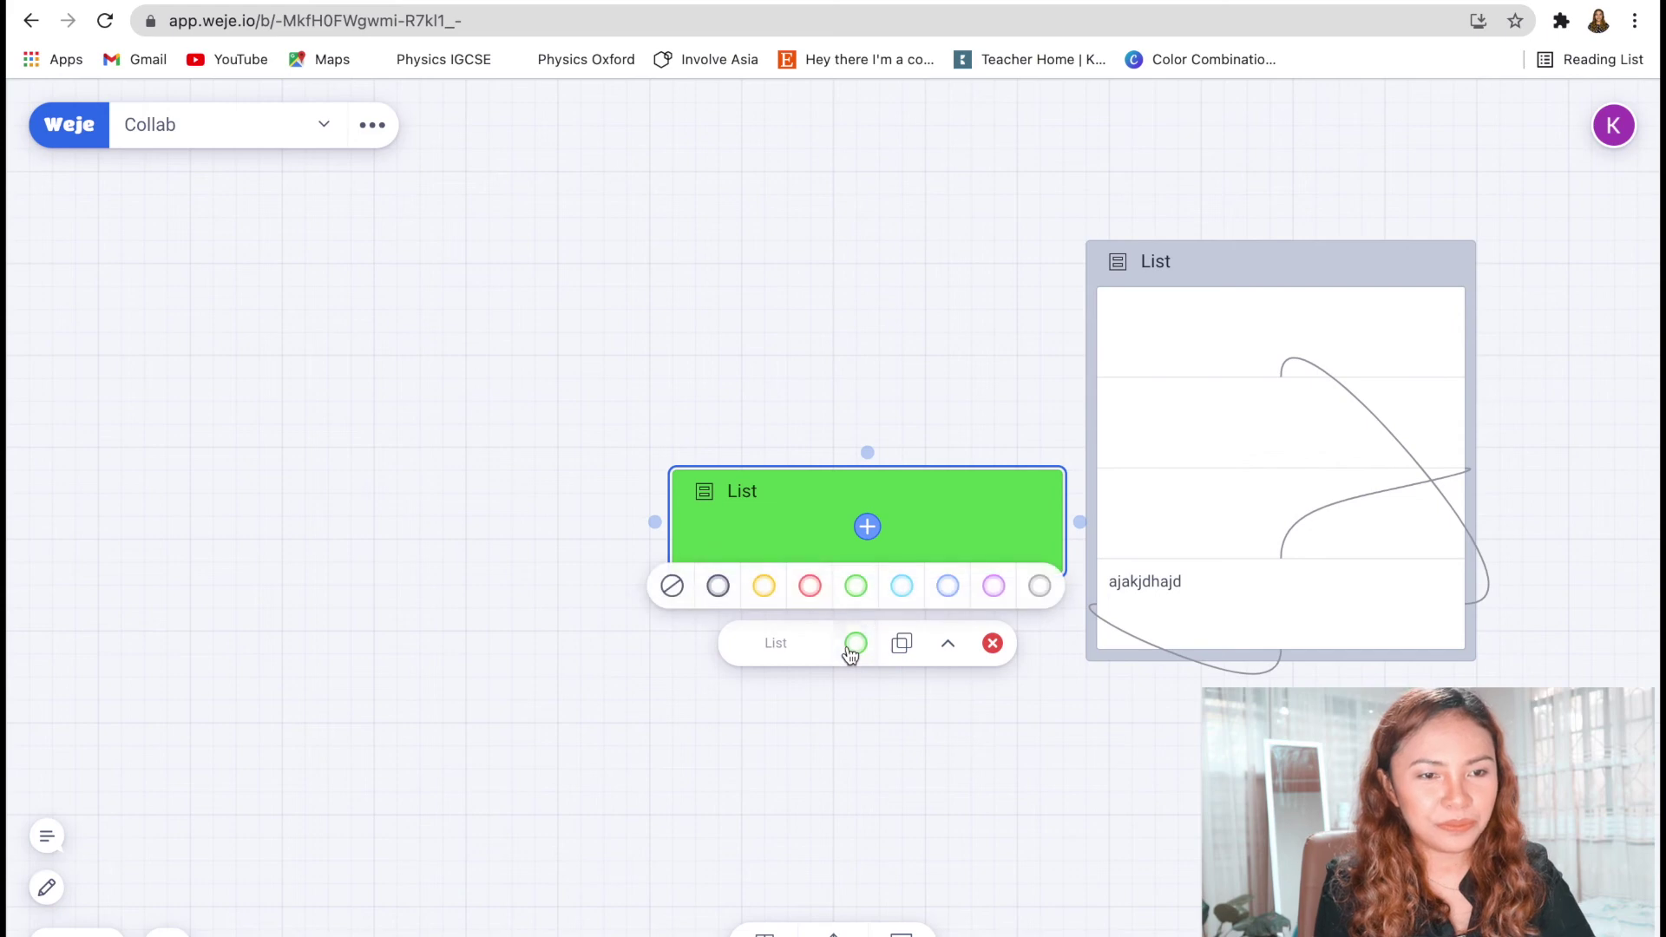
pyautogui.click(703, 326)
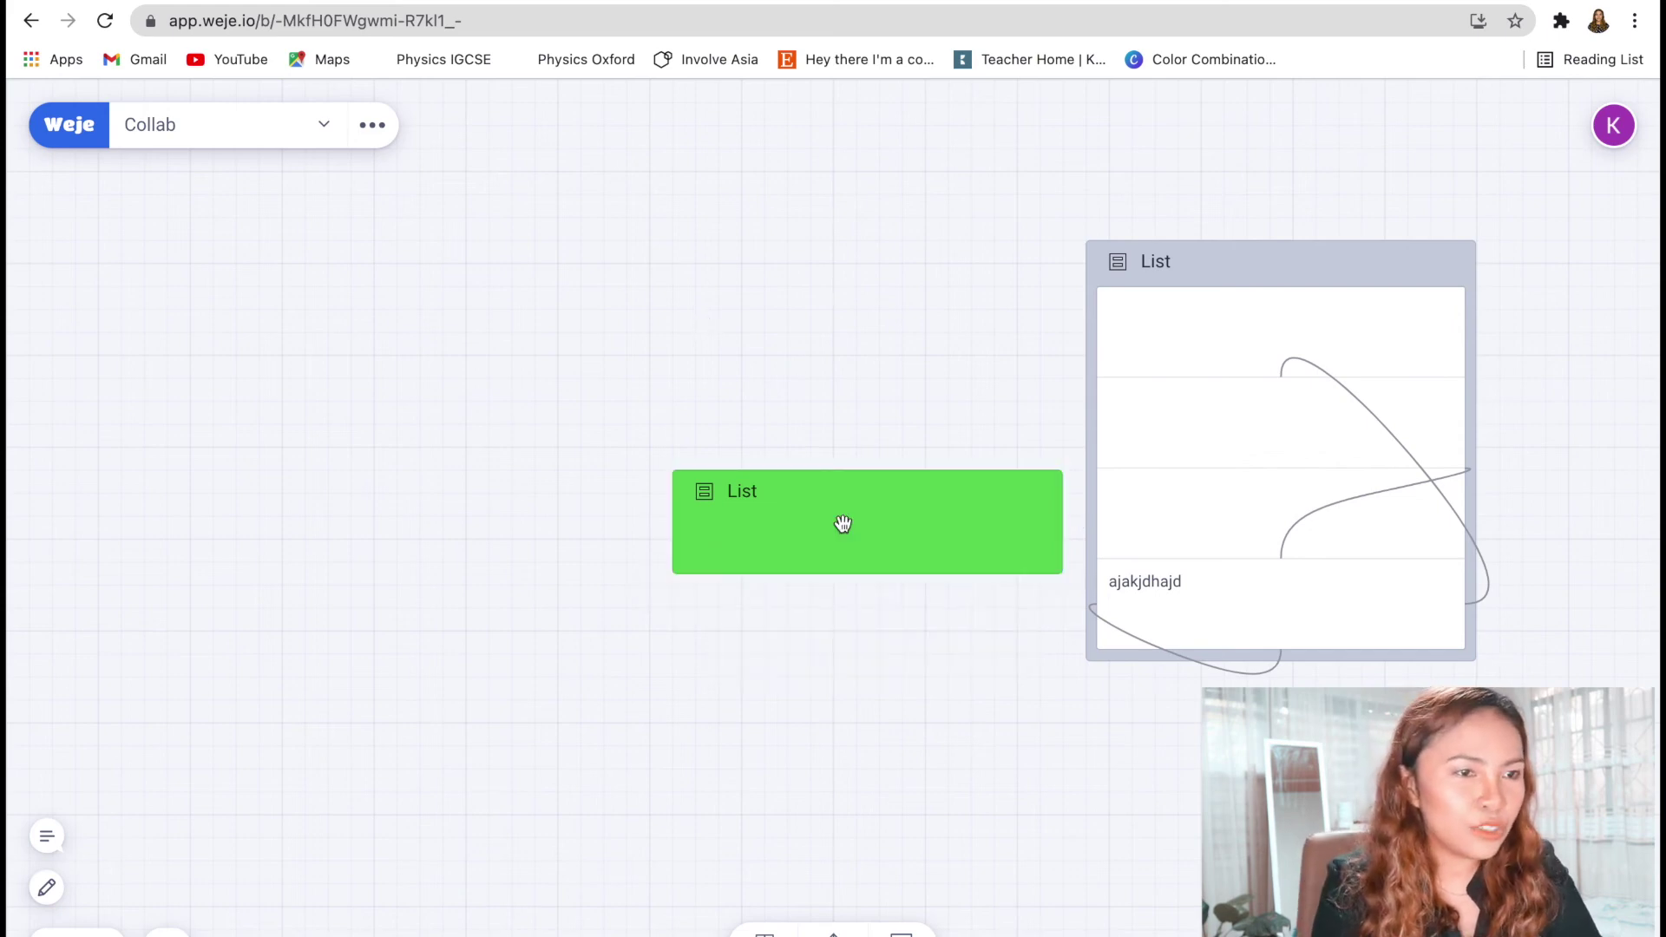
# Create a copy of the Collab board from its settings menu and confirm
pyautogui.click(382, 126)
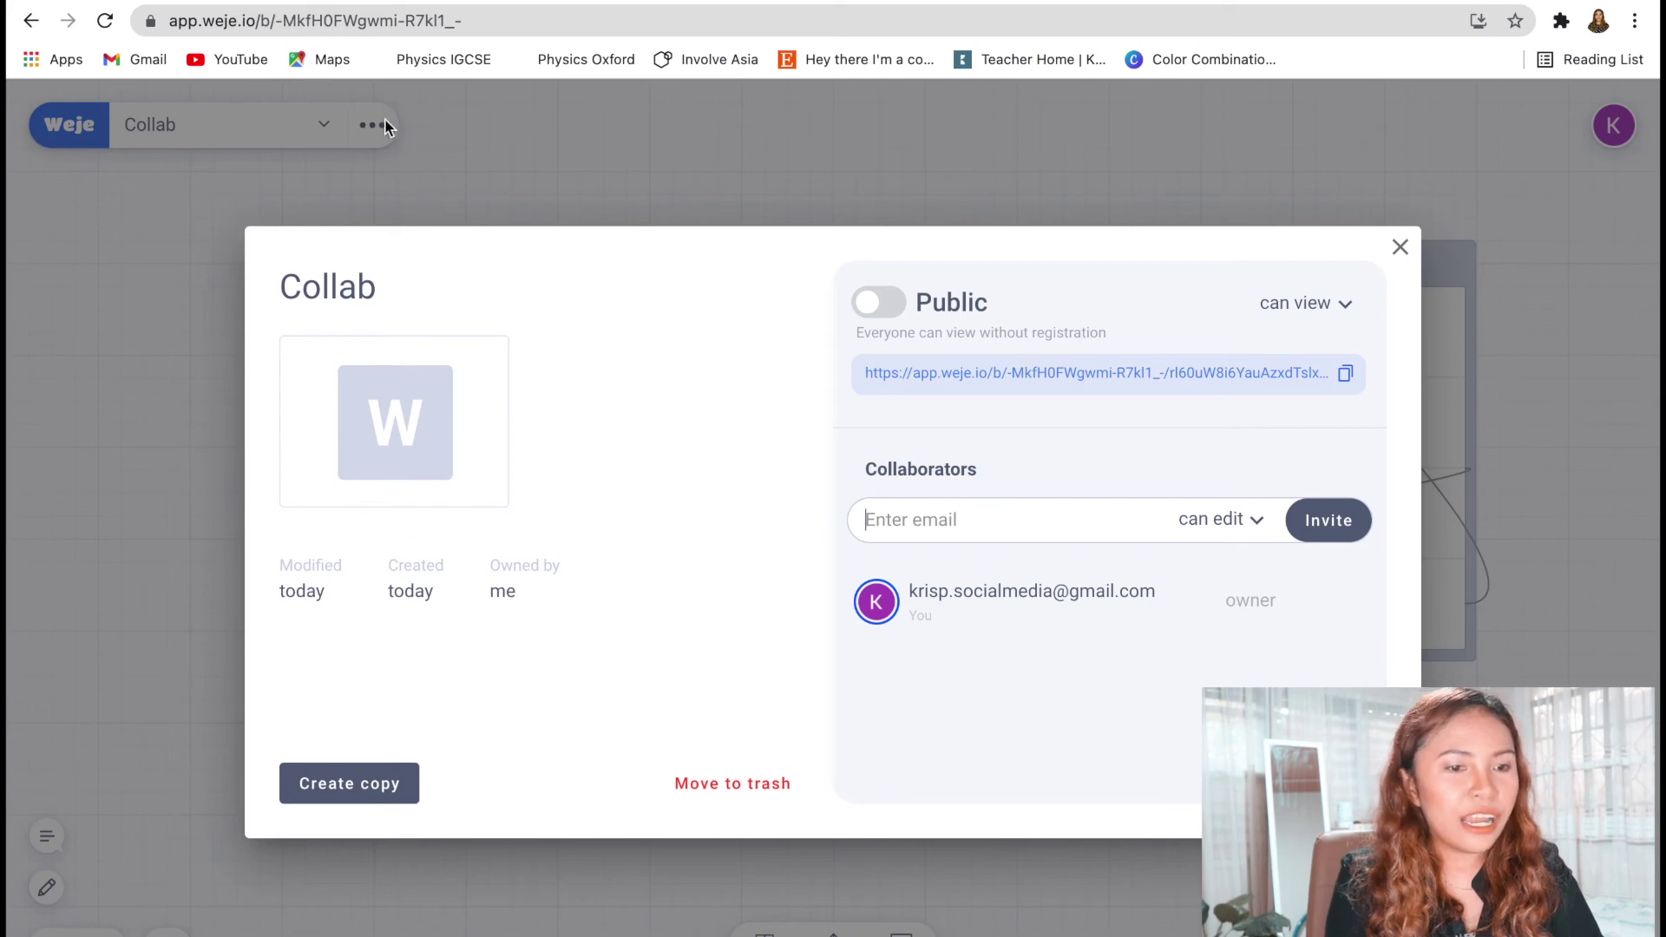
pyautogui.click(352, 783)
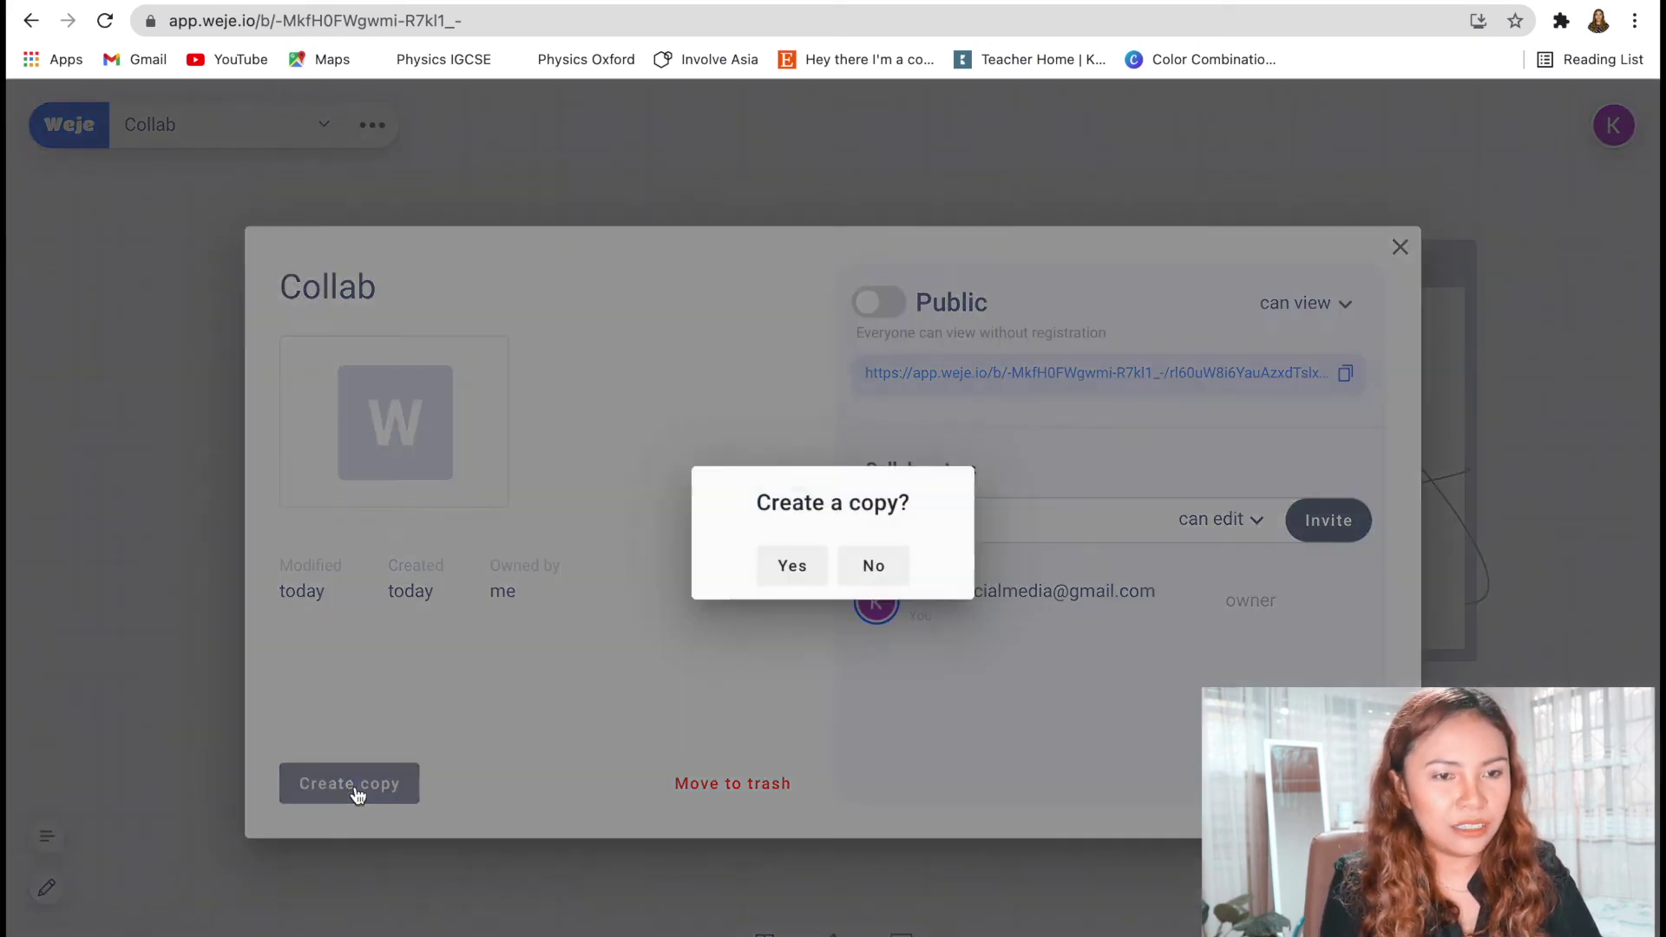
pyautogui.click(822, 560)
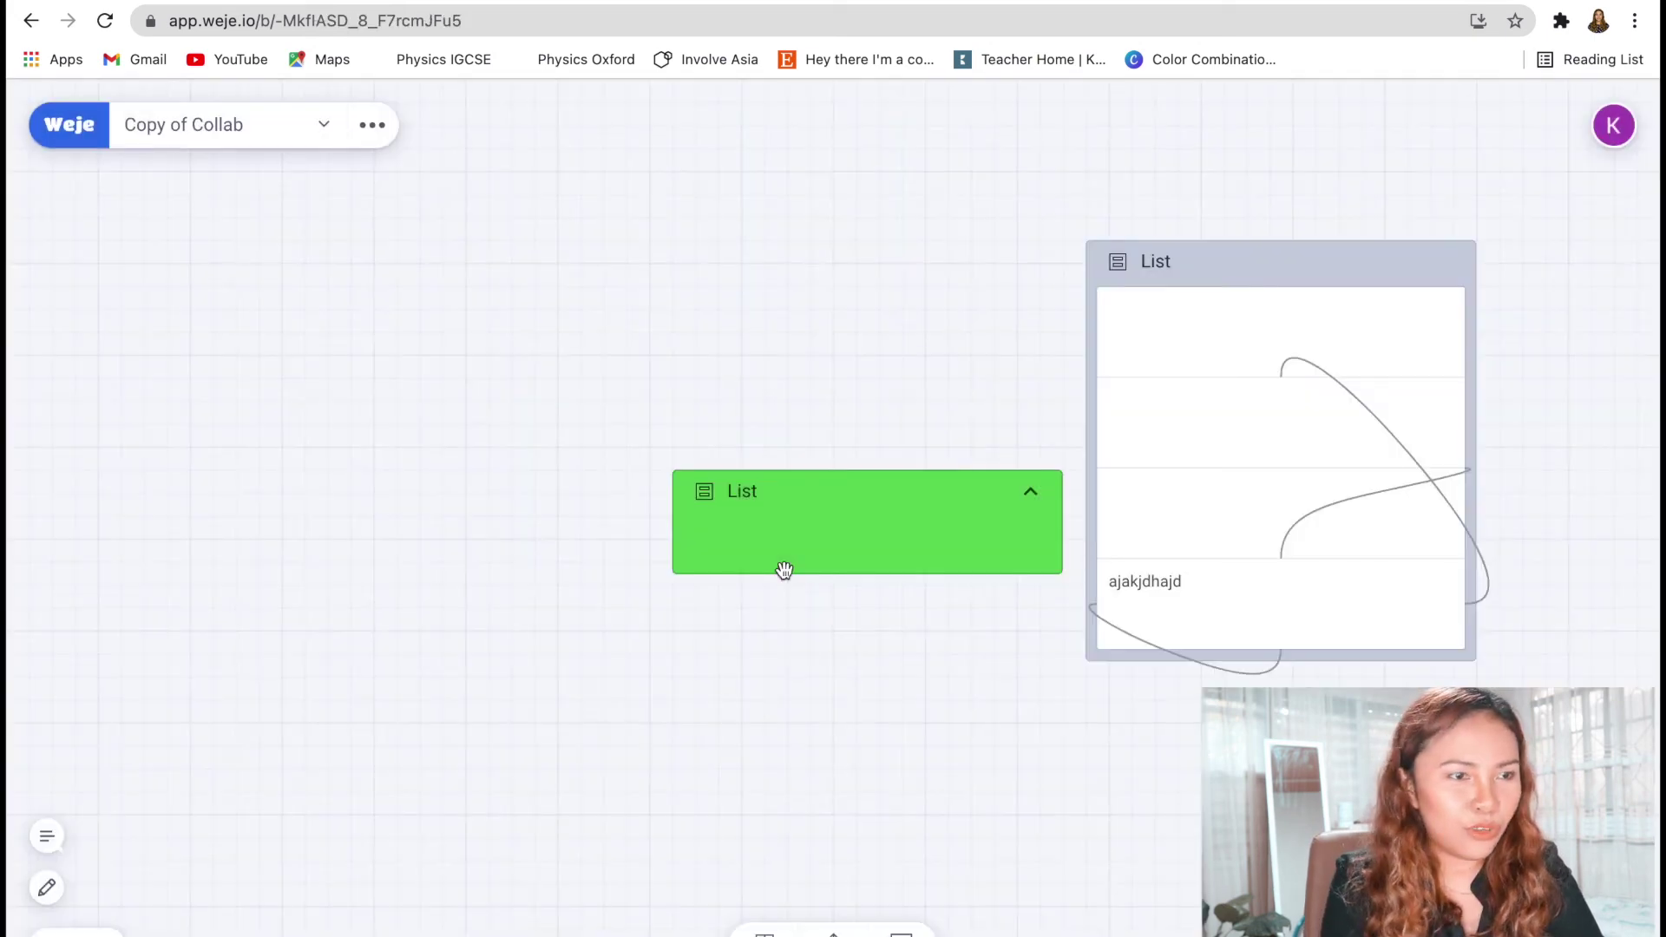
# Open the 'Copy of Collab' board from the workspace's board list
pyautogui.click(31, 20)
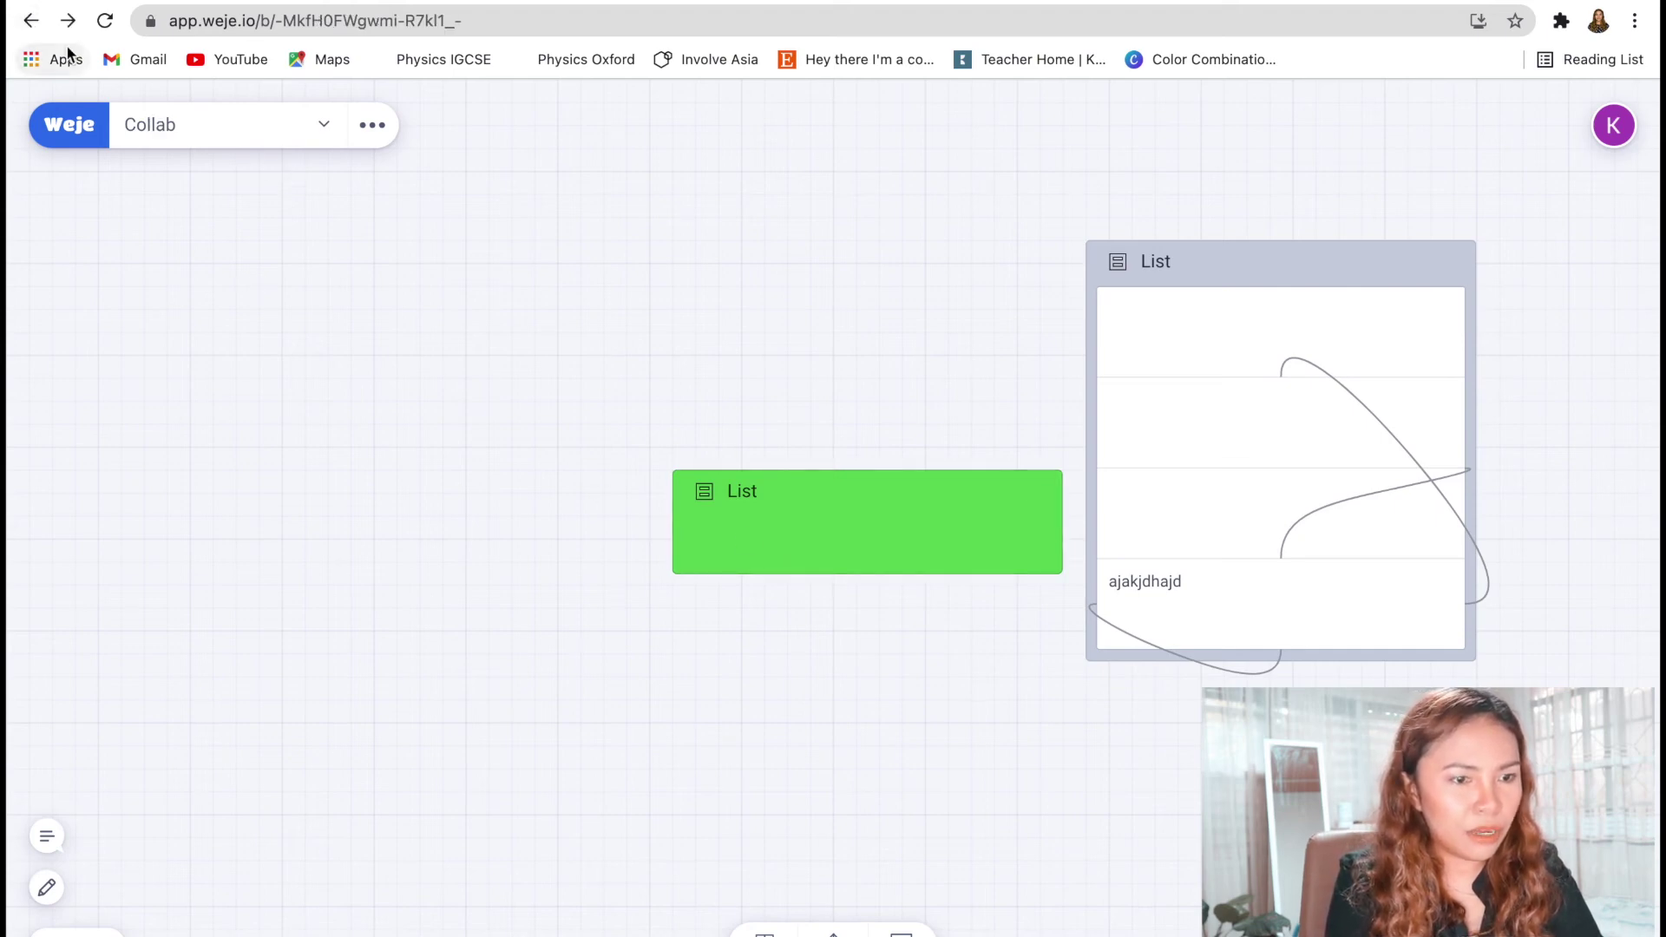
pyautogui.click(30, 21)
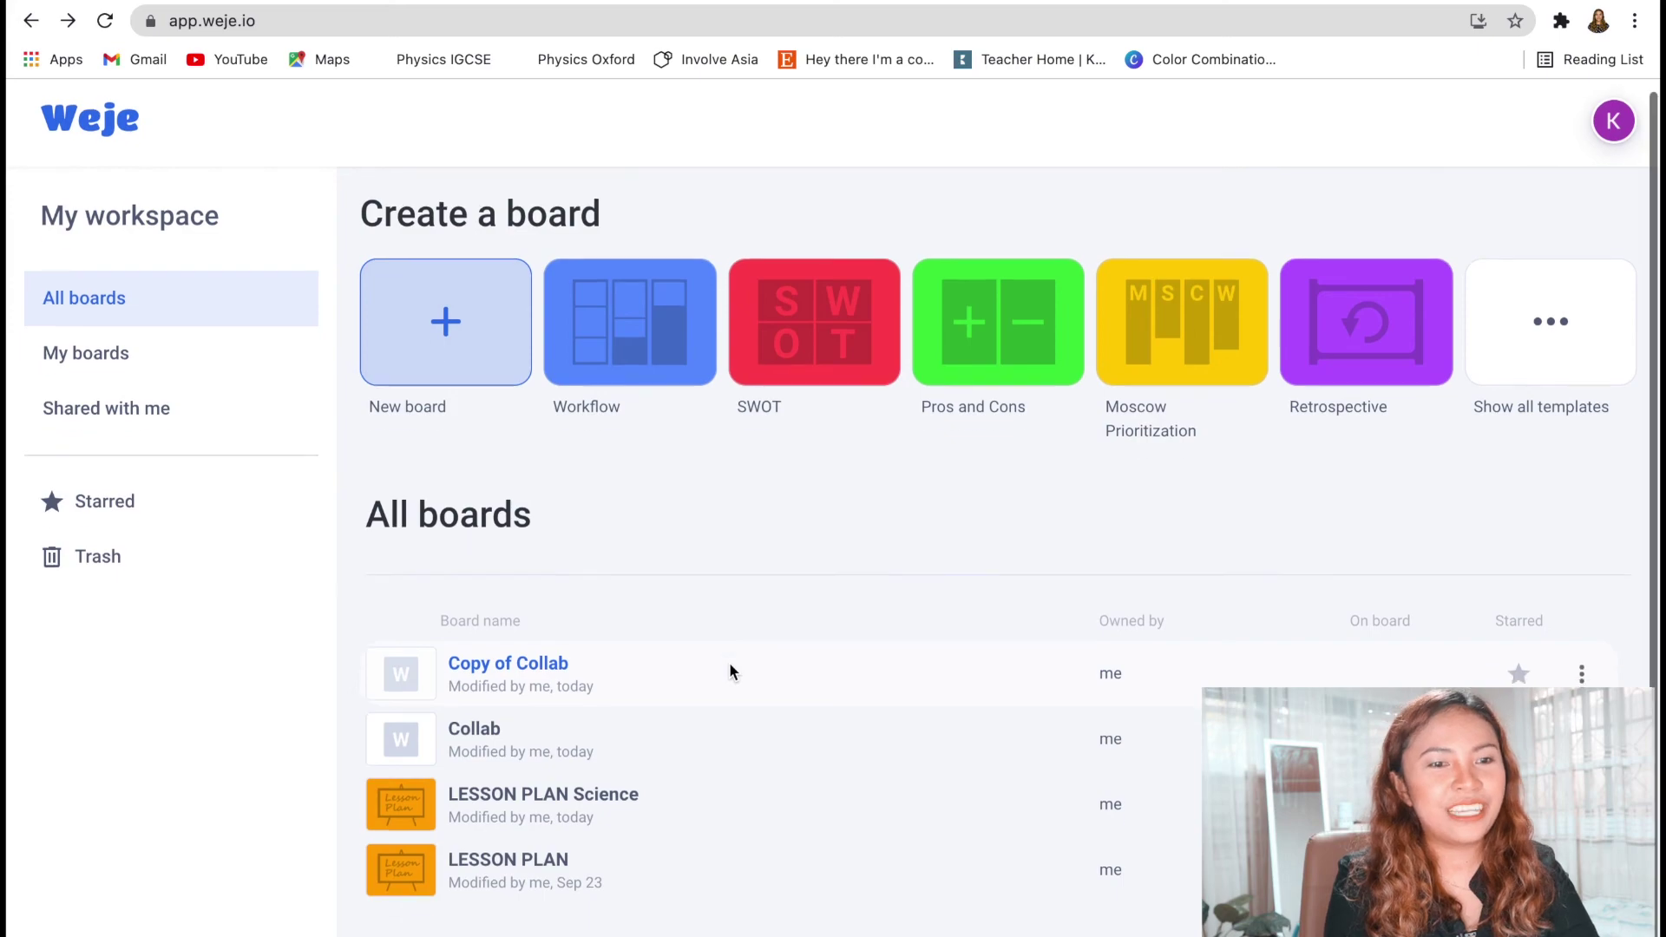
pyautogui.click(555, 678)
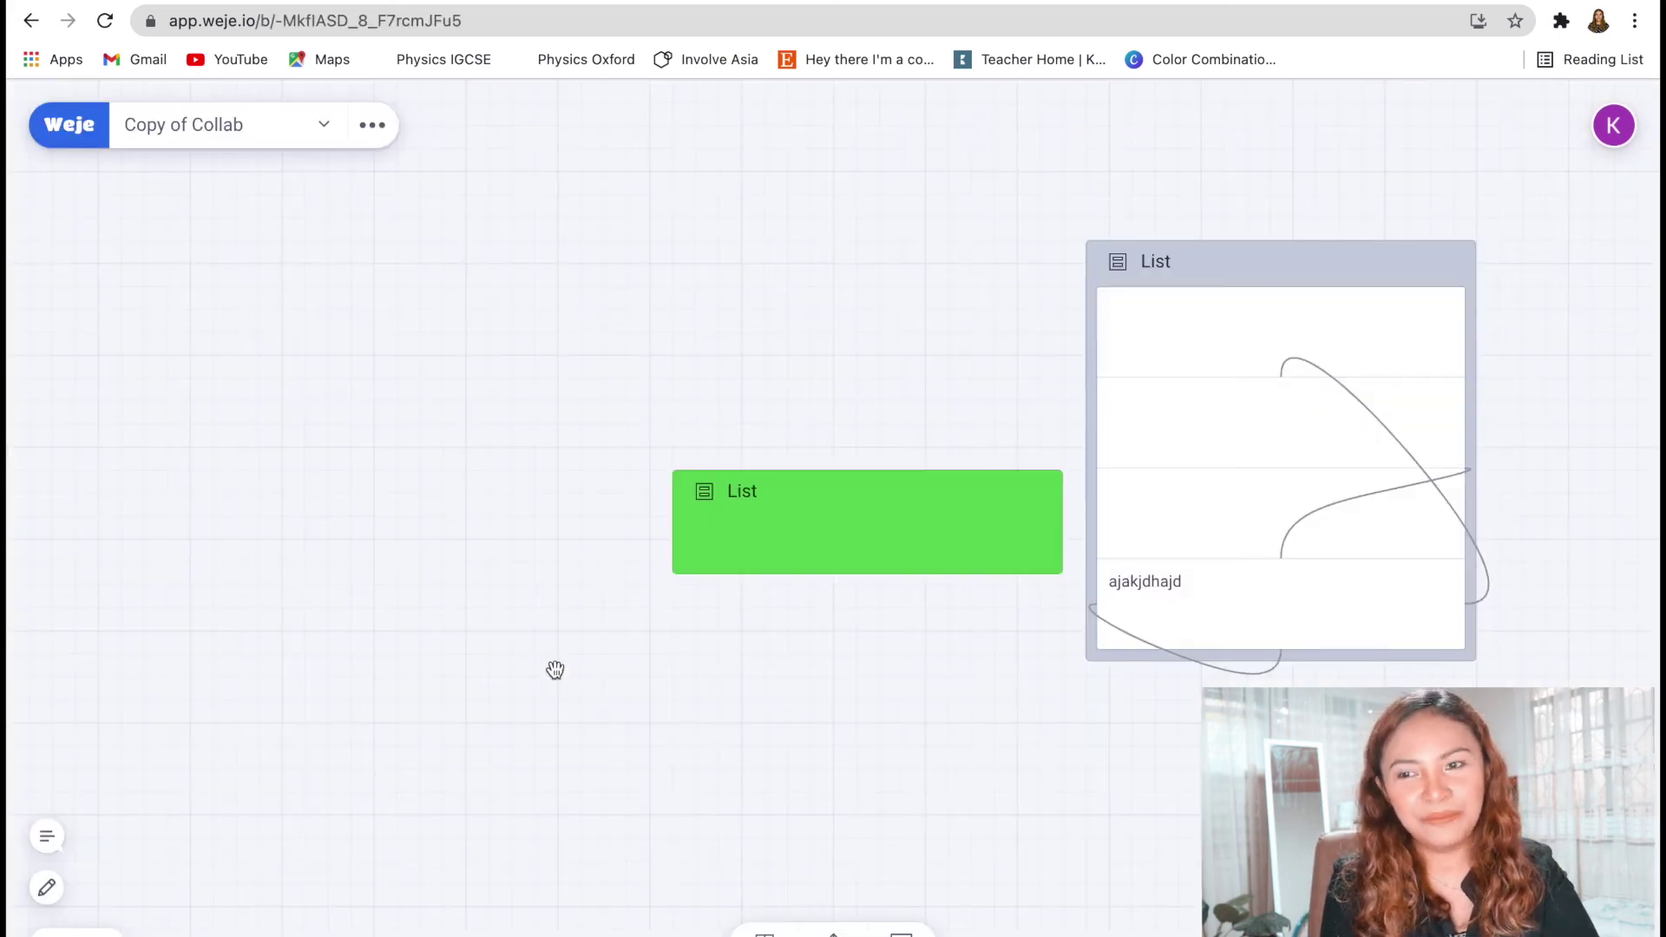